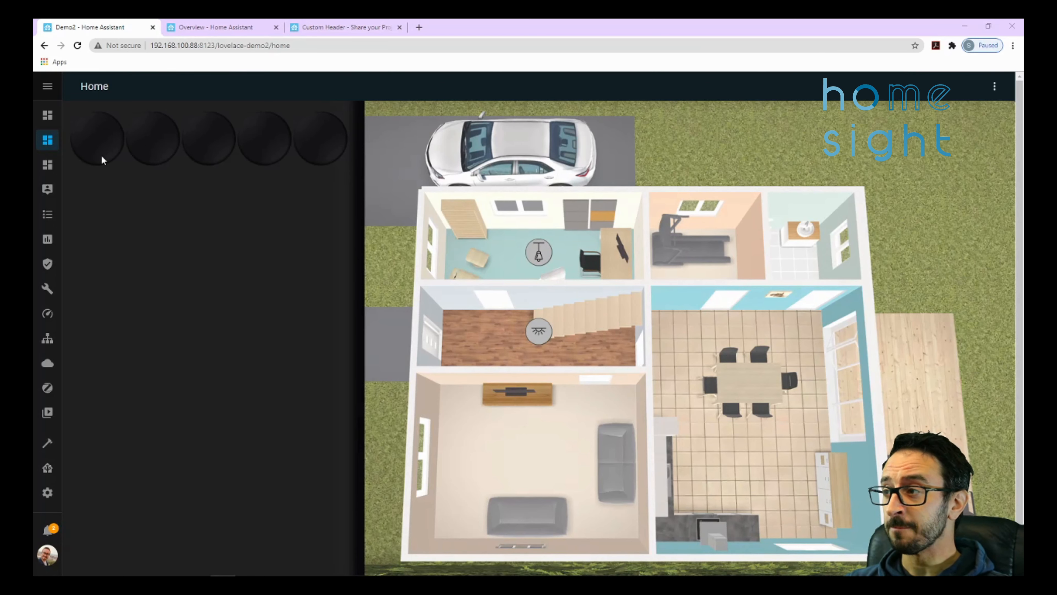
# Open the finished Lovelace Demo dashboard, switch its floor plan to the first floor and back to ground, and return to Demo2.
pyautogui.click(47, 164)
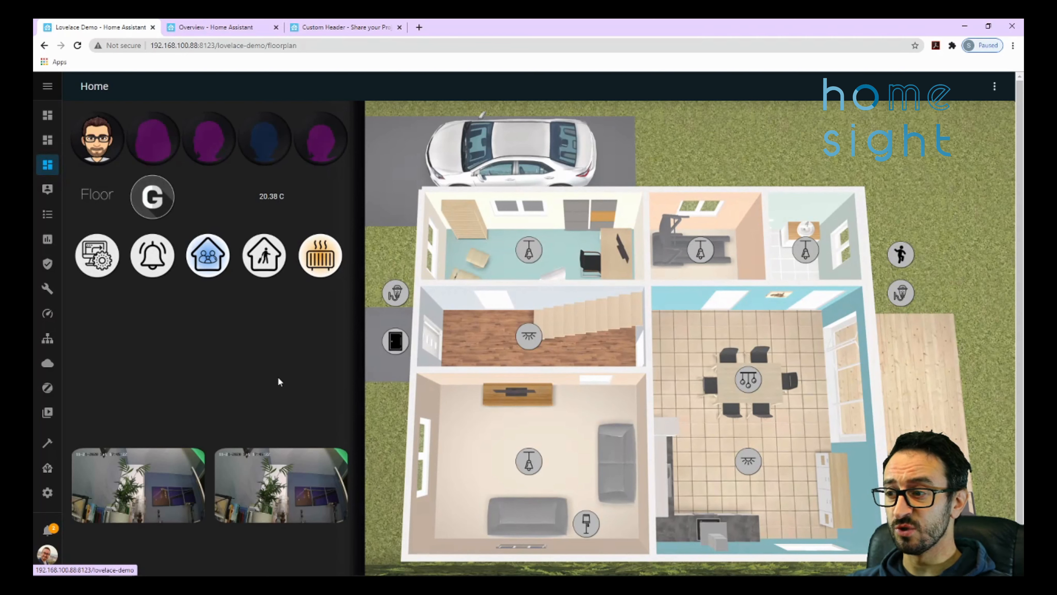
pyautogui.click(150, 199)
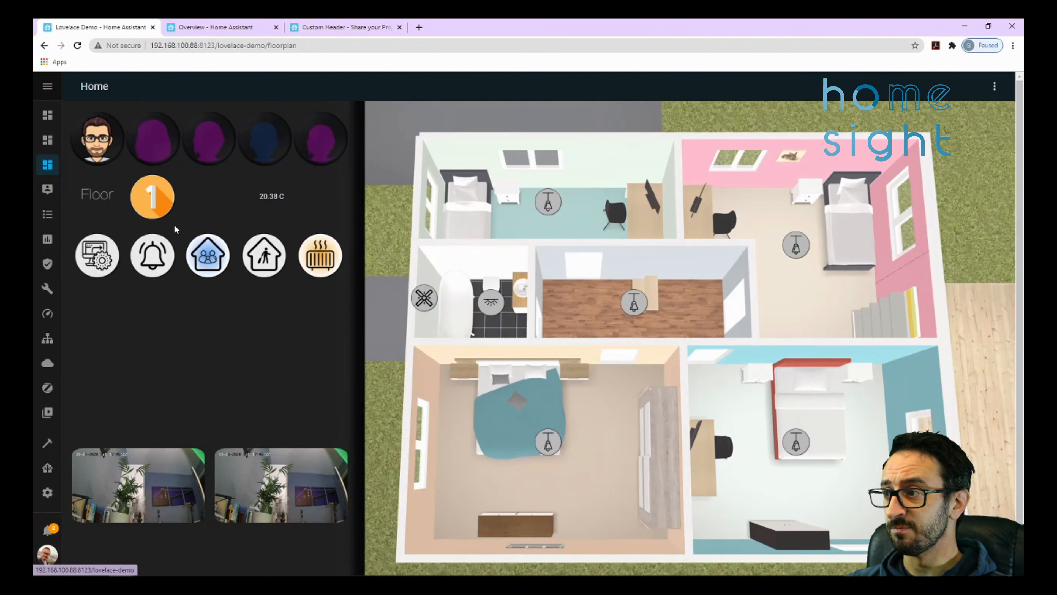
pyautogui.click(162, 201)
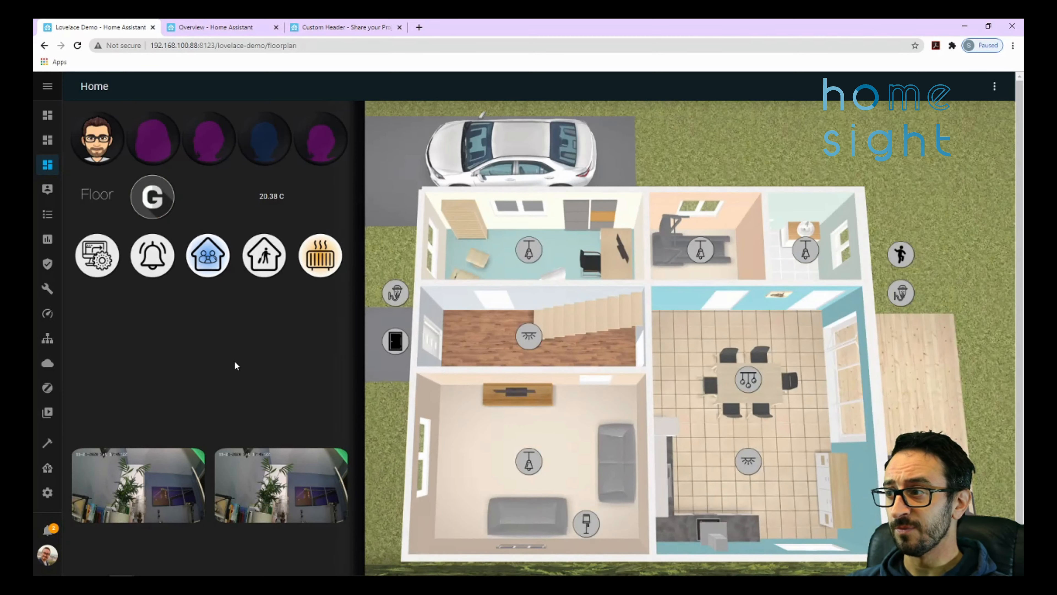
pyautogui.click(48, 139)
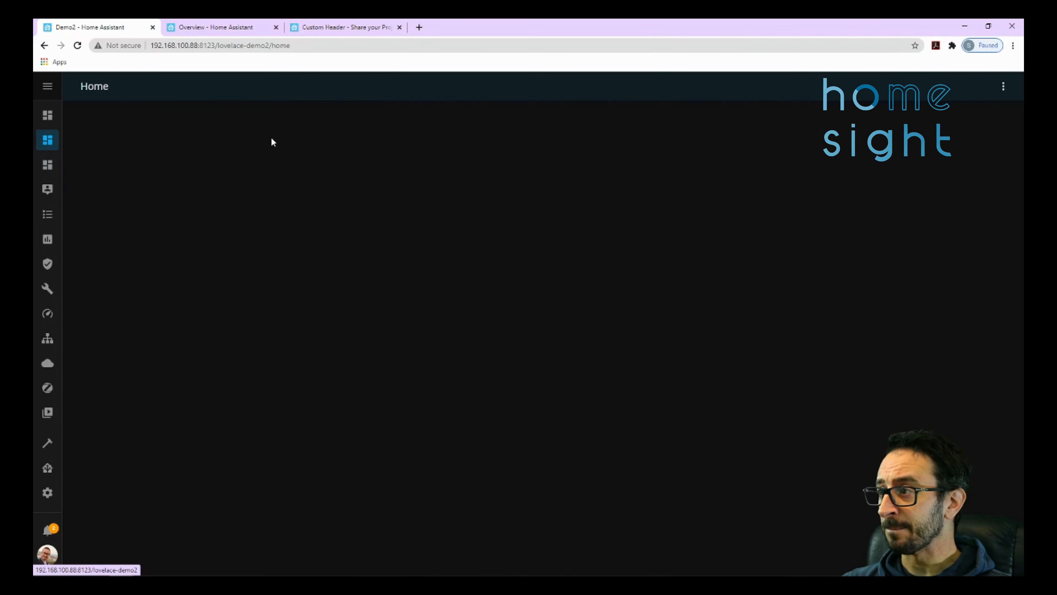
# Add a view titled First Floor to the Demo2 dashboard and leave dashboard editing on the Home view.
pyautogui.click(994, 86)
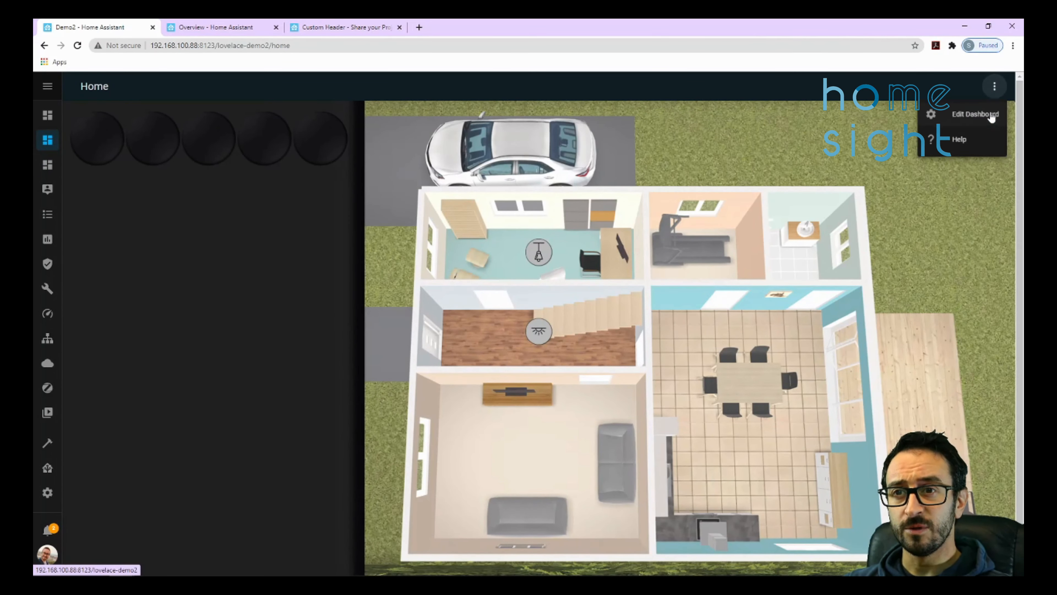
pyautogui.click(957, 123)
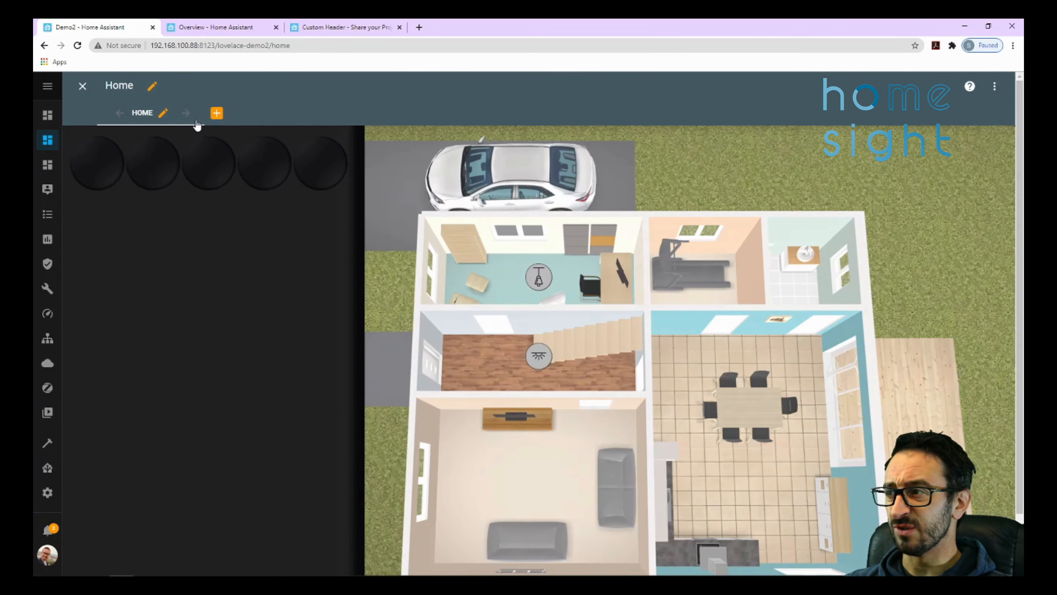
pyautogui.click(216, 113)
pyautogui.click(395, 260)
pyautogui.write('First Floor')
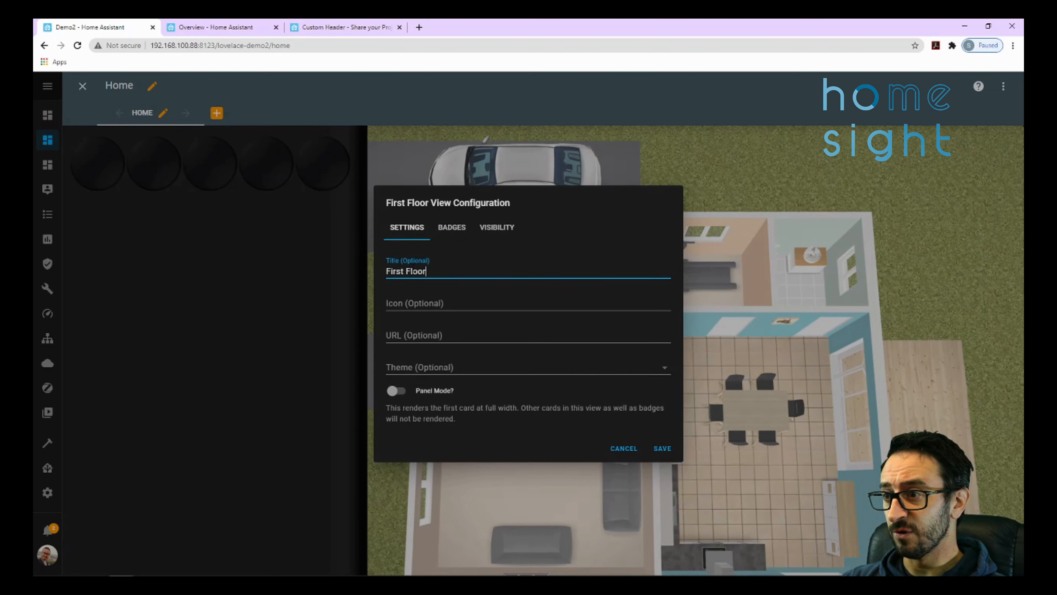
pyautogui.click(672, 446)
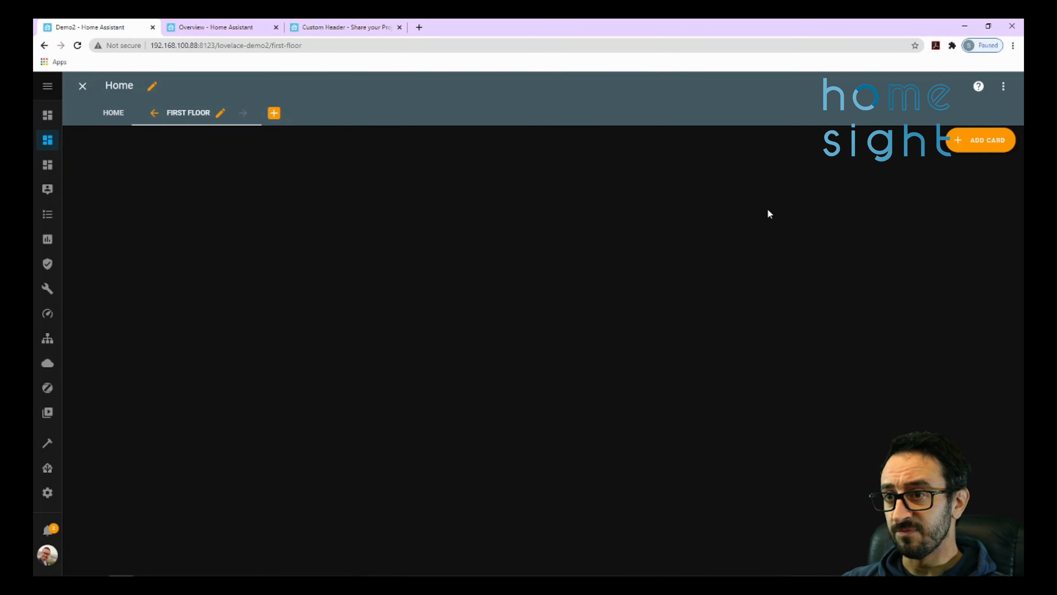
pyautogui.click(113, 113)
pyautogui.click(82, 85)
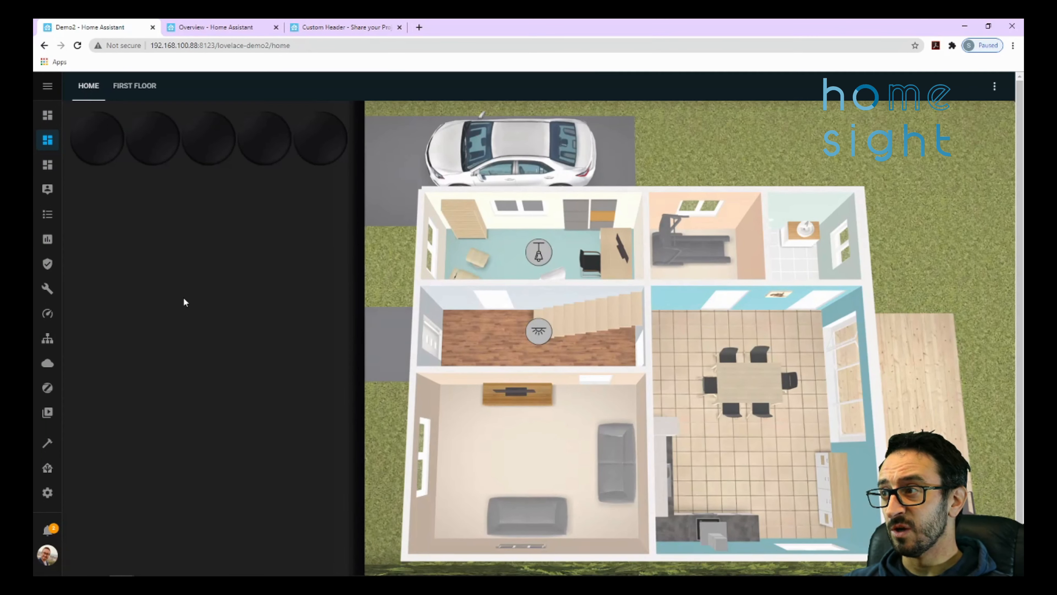
# Switch back and forth between the Home and First Floor views of the Demo2 dashboard.
pyautogui.click(115, 89)
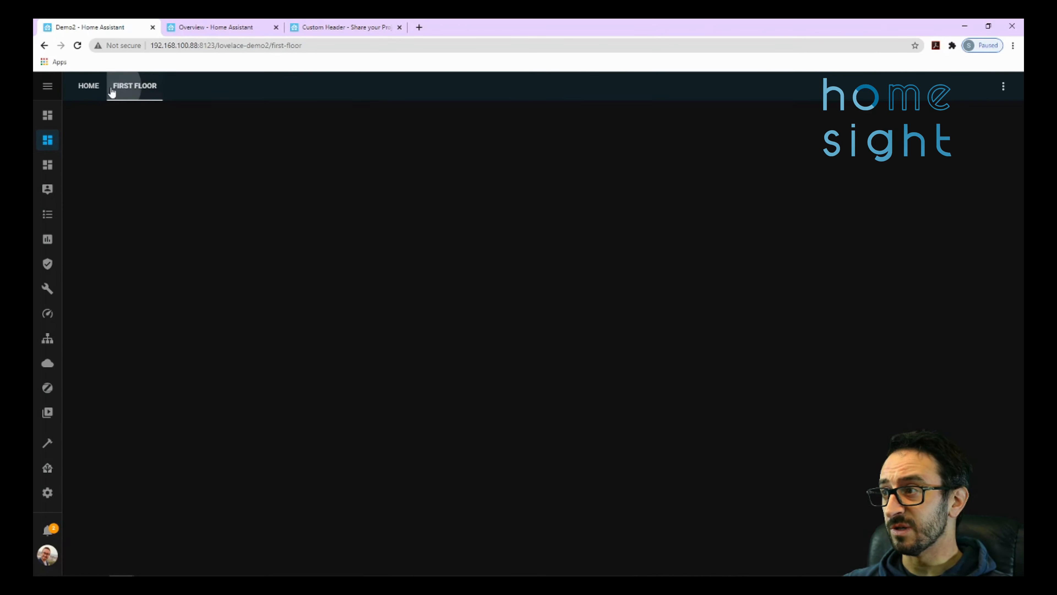
pyautogui.click(82, 88)
pyautogui.click(112, 93)
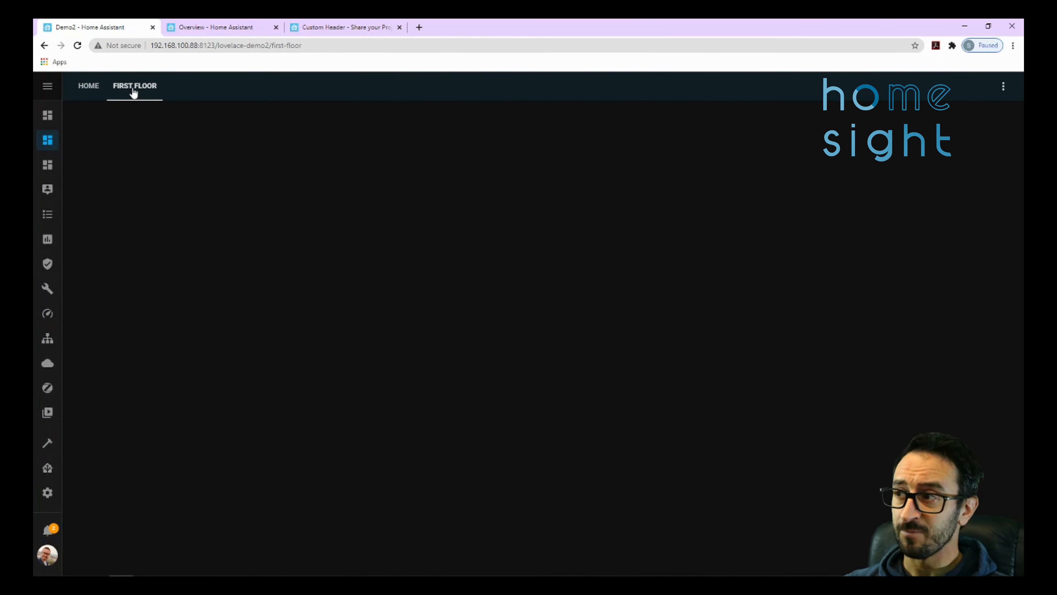
pyautogui.click(88, 86)
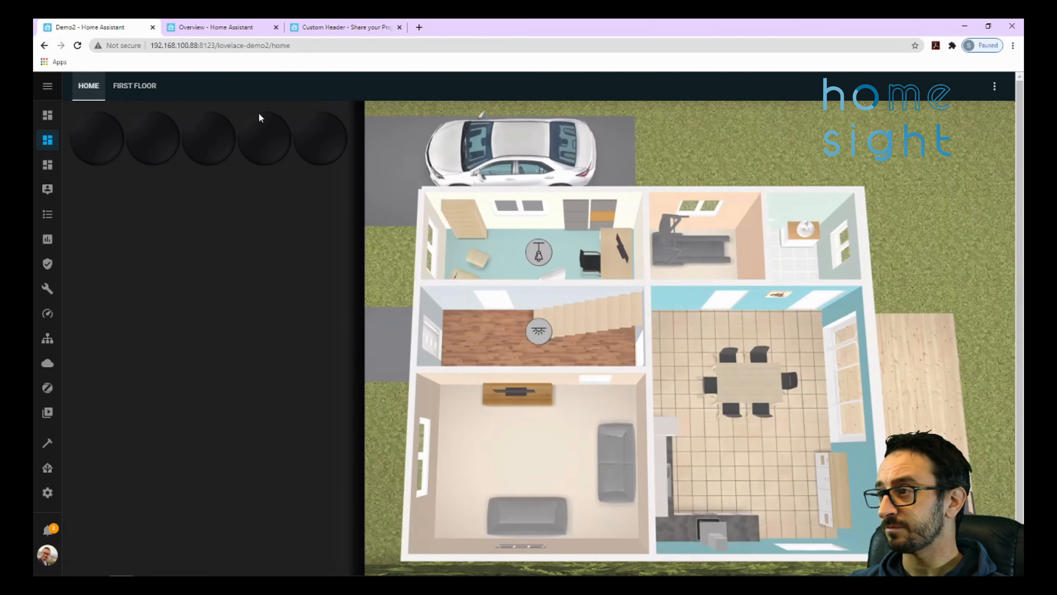
# Delete the First Floor view from the Demo2 dashboard and leave dashboard editing.
pyautogui.click(992, 89)
pyautogui.click(970, 109)
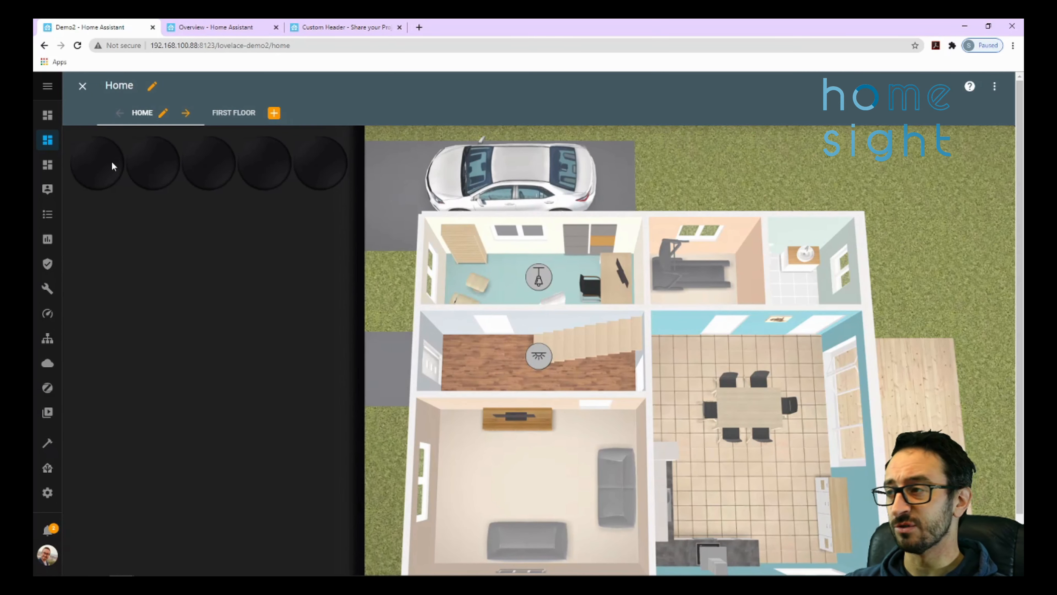
pyautogui.click(236, 113)
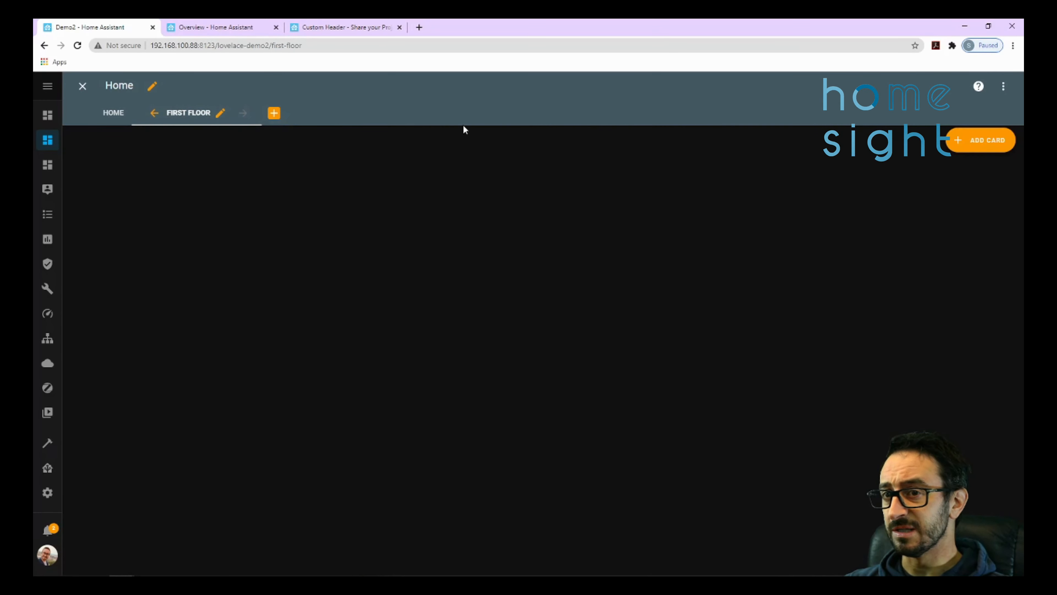
pyautogui.click(221, 113)
pyautogui.click(410, 449)
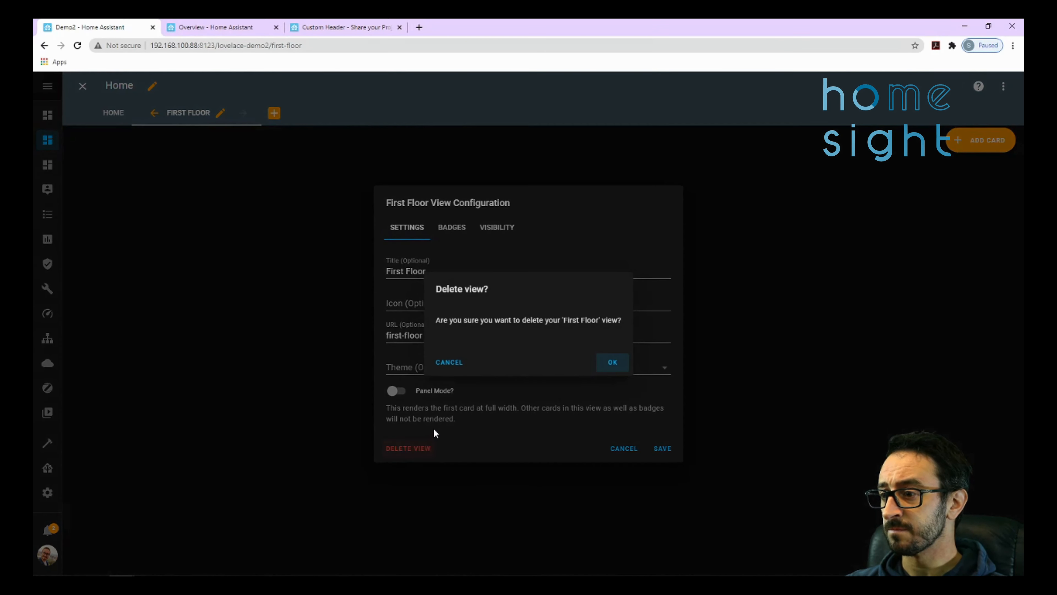
pyautogui.click(597, 362)
pyautogui.click(83, 87)
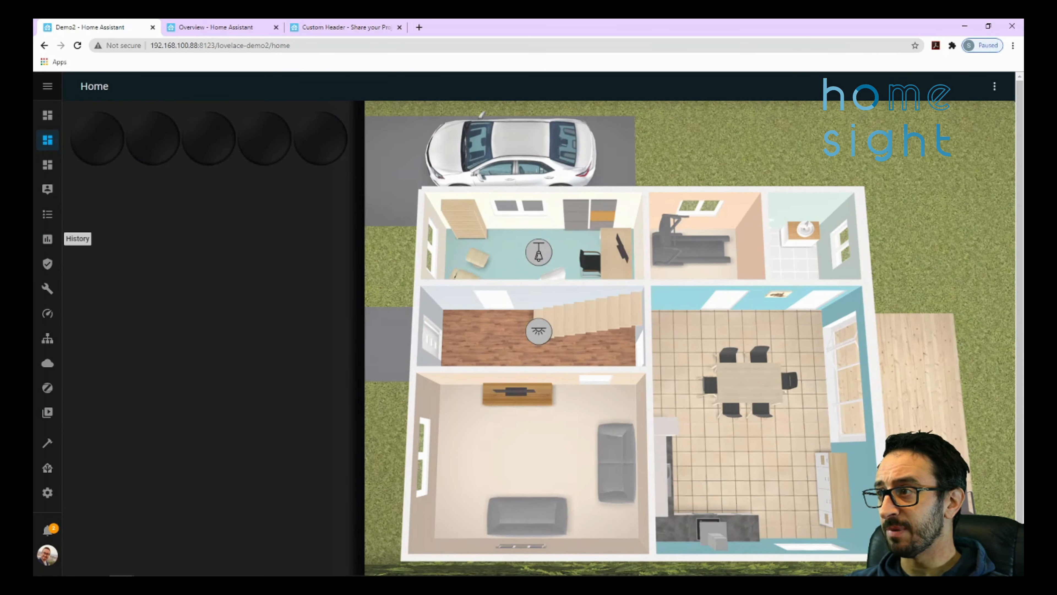
# Switch to Notepad++ and examine the name, floor options, initial value and icon in the select_floorplan input_select definition.
pyautogui.click(48, 165)
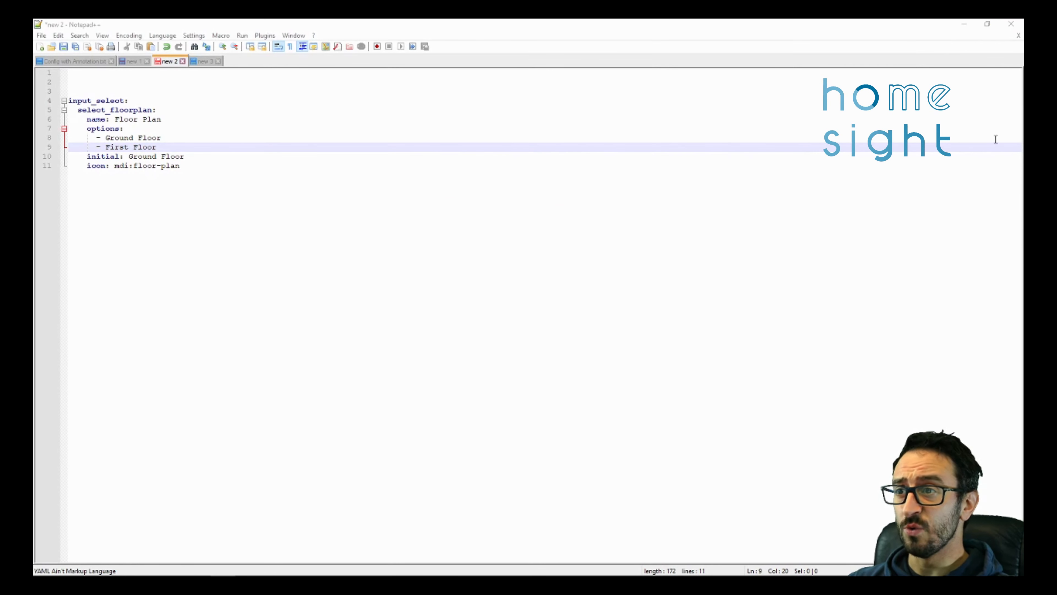
pyautogui.moveTo(181, 166); pyautogui.dragTo(81, 108)
pyautogui.click(73, 95)
pyautogui.moveTo(168, 119); pyautogui.dragTo(152, 134)
pyautogui.click(92, 129)
pyautogui.click(176, 135)
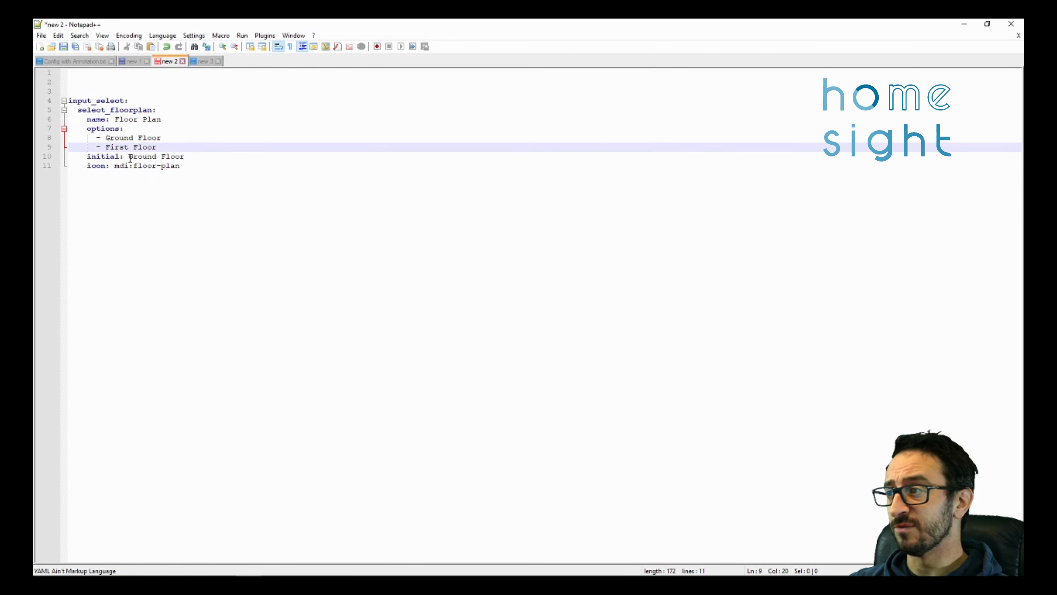
pyautogui.moveTo(129, 157); pyautogui.dragTo(88, 167)
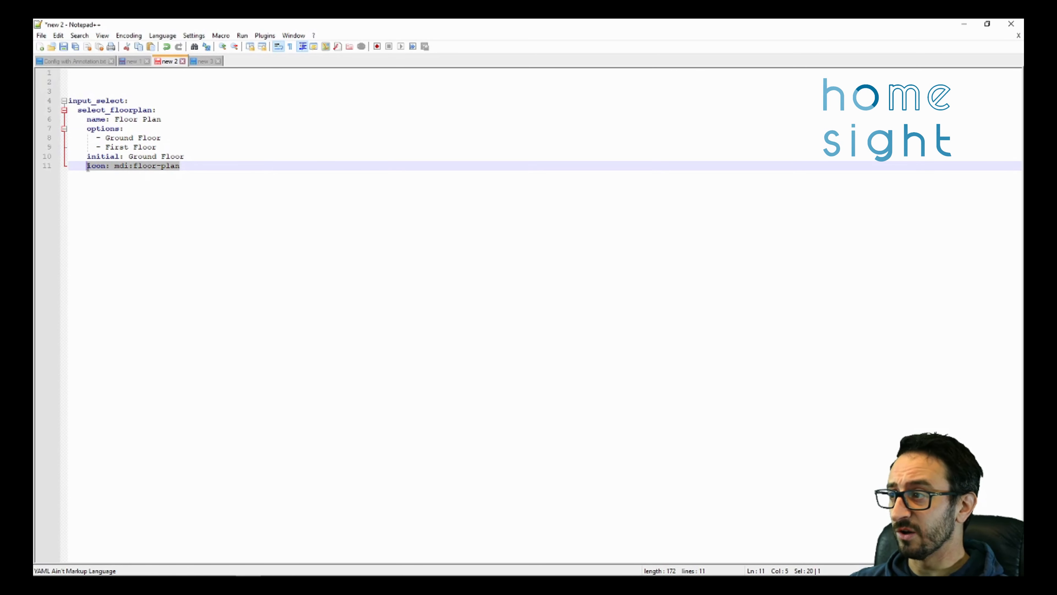
pyautogui.click(208, 165)
pyautogui.click(107, 139)
pyautogui.moveTo(107, 141); pyautogui.dragTo(166, 138)
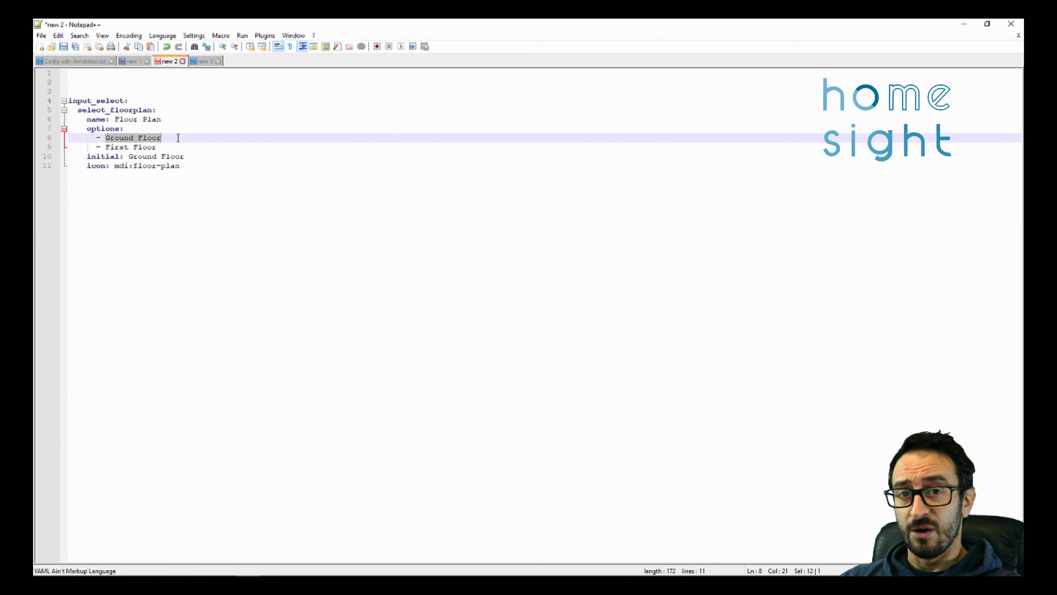
pyautogui.click(178, 138)
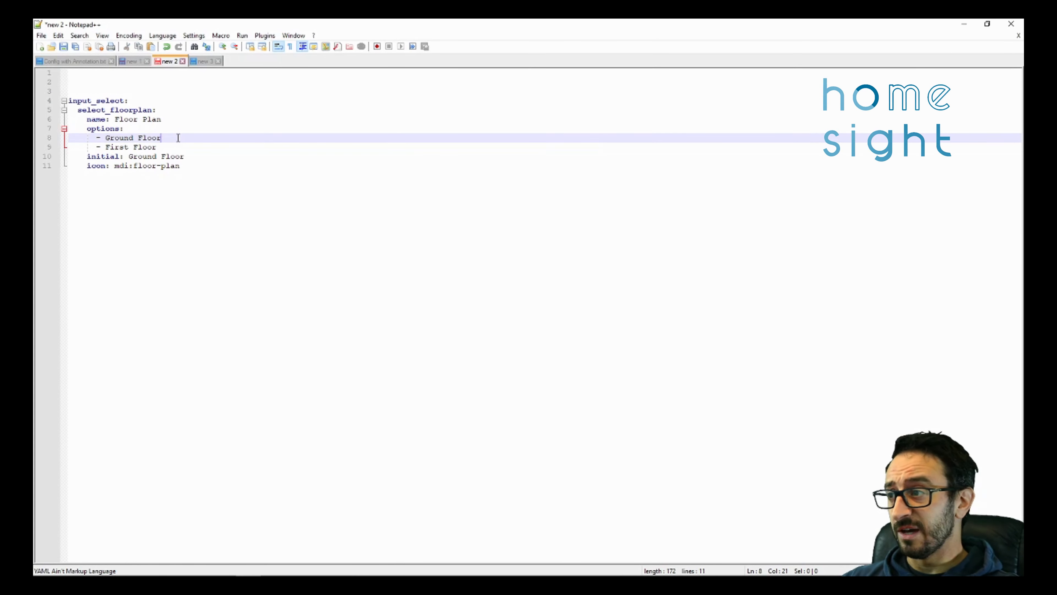
pyautogui.moveTo(178, 147); pyautogui.dragTo(62, 140)
pyautogui.click(186, 141)
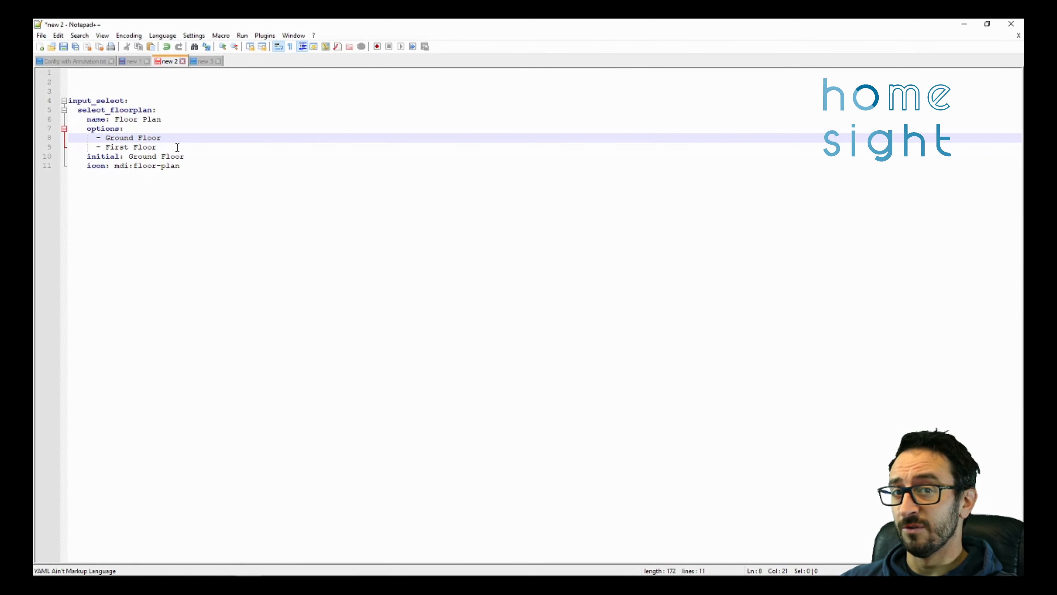
pyautogui.click(162, 147)
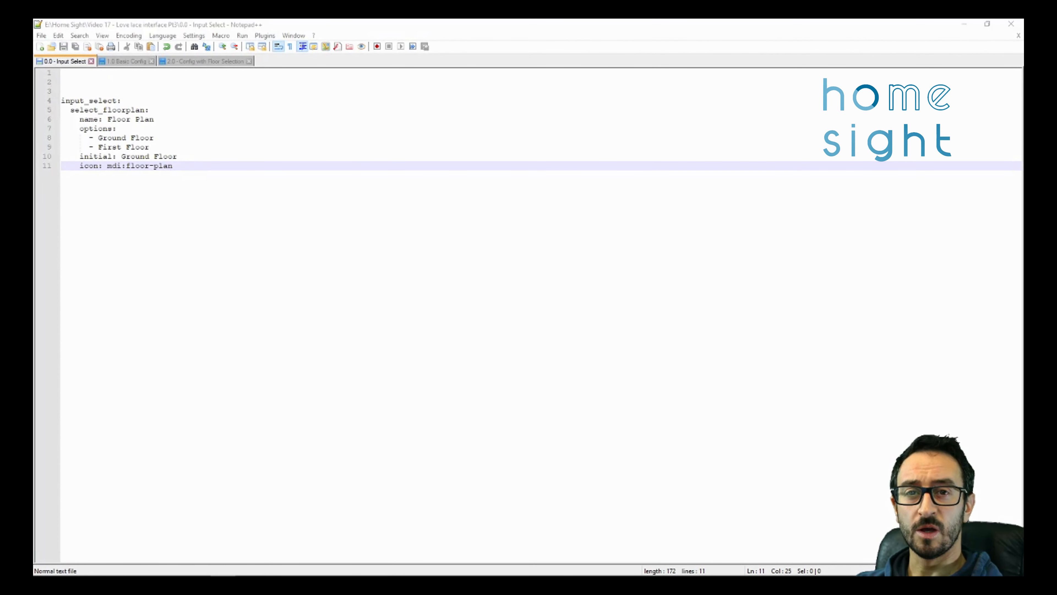
# Shrink and arrange the Notepad++ and browser windows so both the YAML text and the card configuration can be reached.
pyautogui.moveTo(301, 24); pyautogui.dragTo(291, 98)
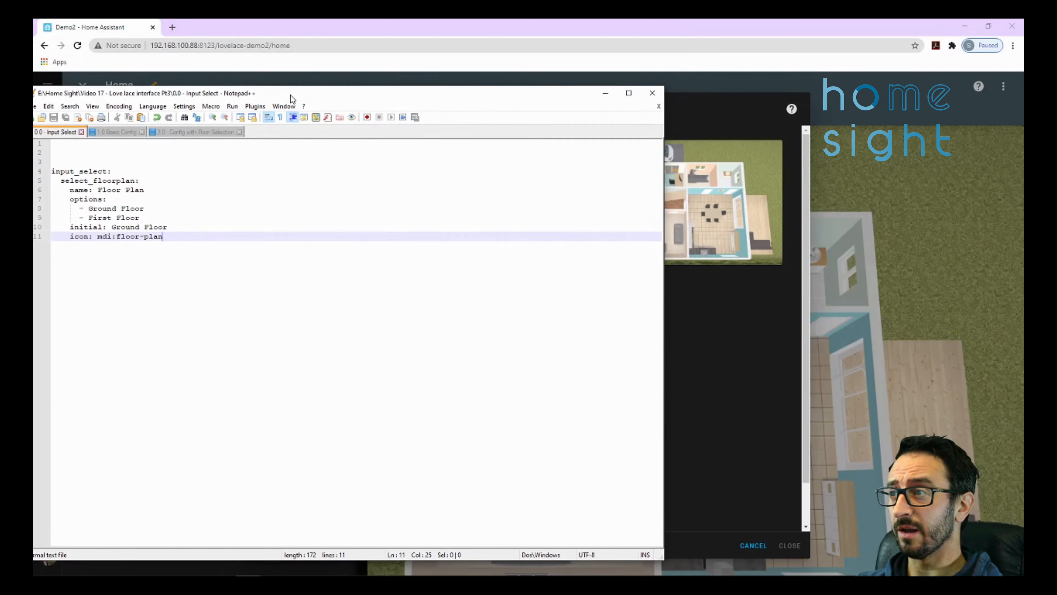
pyautogui.click(368, 44)
pyautogui.moveTo(369, 44); pyautogui.dragTo(553, 56)
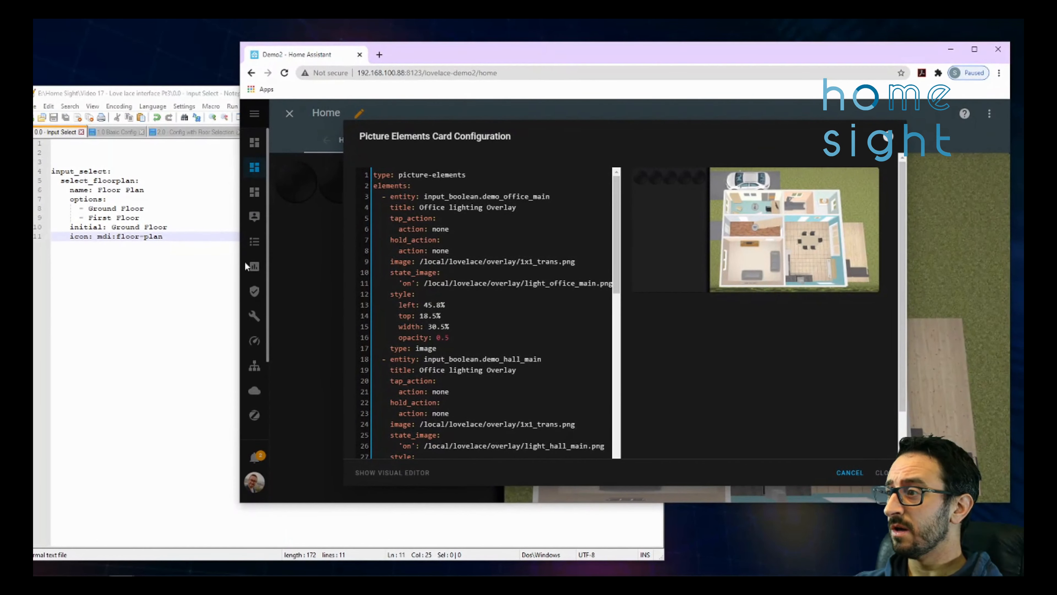
pyautogui.click(192, 228)
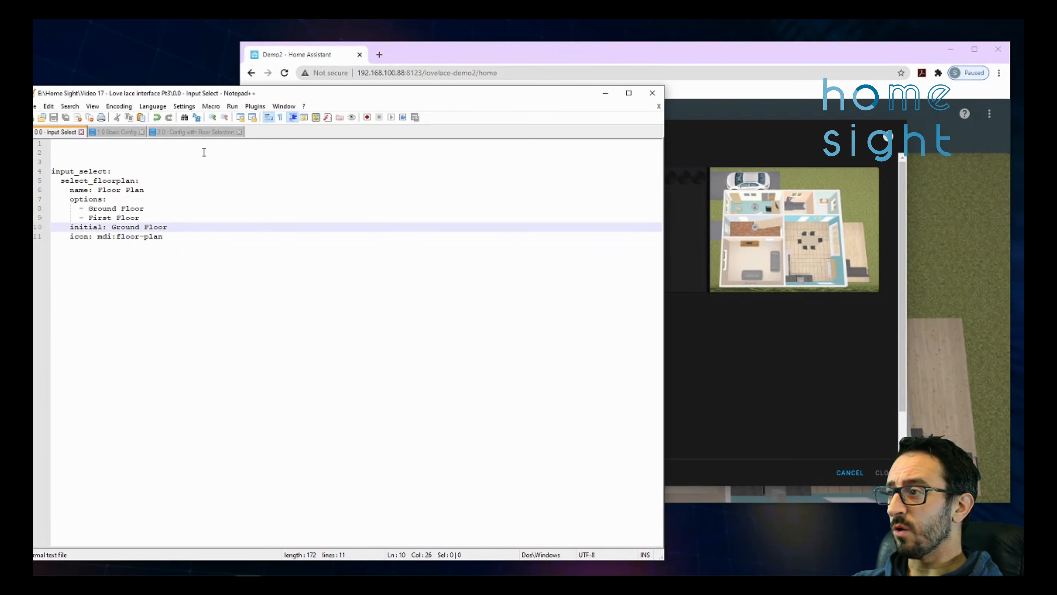
# Leave the Picture Elements card configuration to try the office and hallway light icons on the floor plan, and reopen it.
pyautogui.click(688, 57)
pyautogui.click(856, 473)
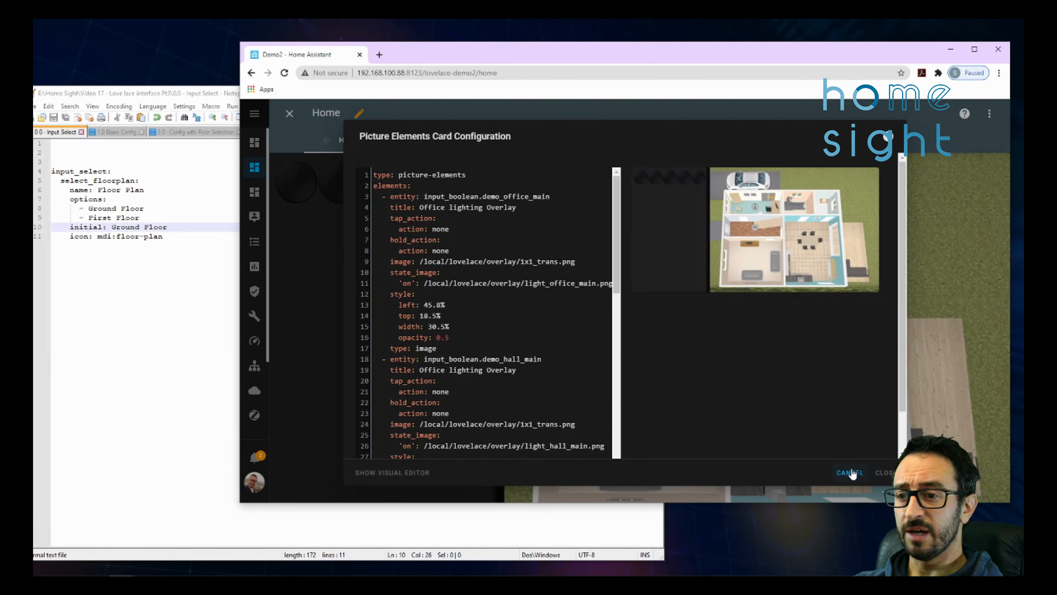
pyautogui.scroll(2, 458, 418)
pyautogui.scroll(-1, 457, 417)
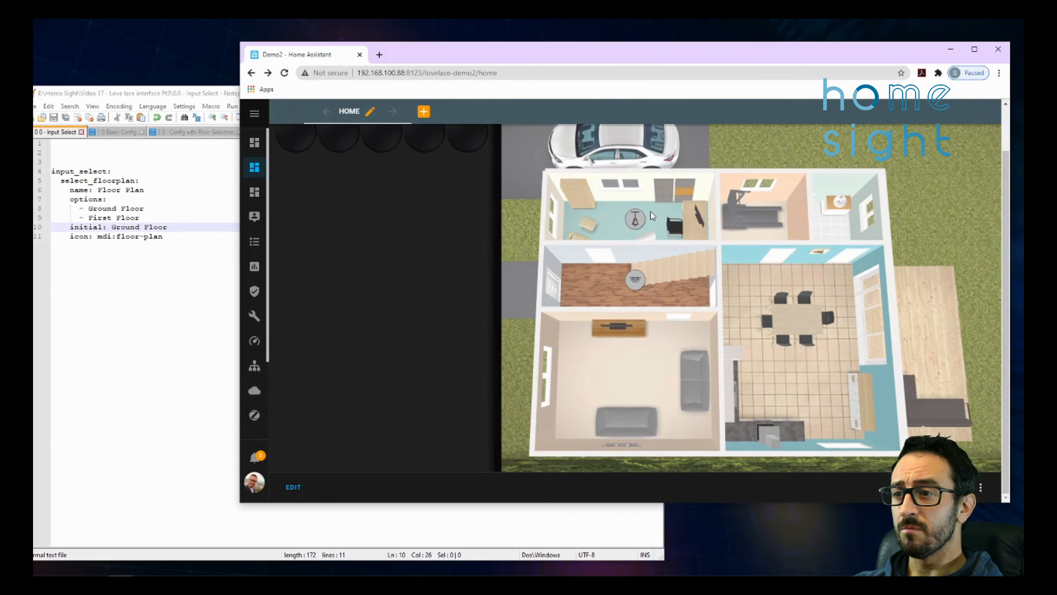
pyautogui.click(635, 219)
pyautogui.click(637, 282)
pyautogui.click(637, 281)
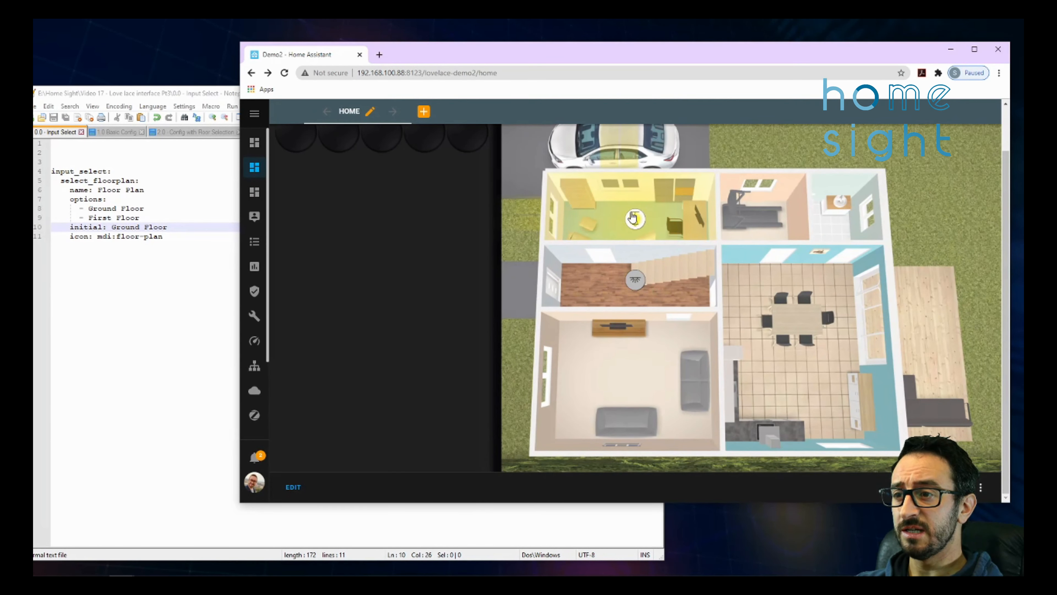
pyautogui.click(643, 225)
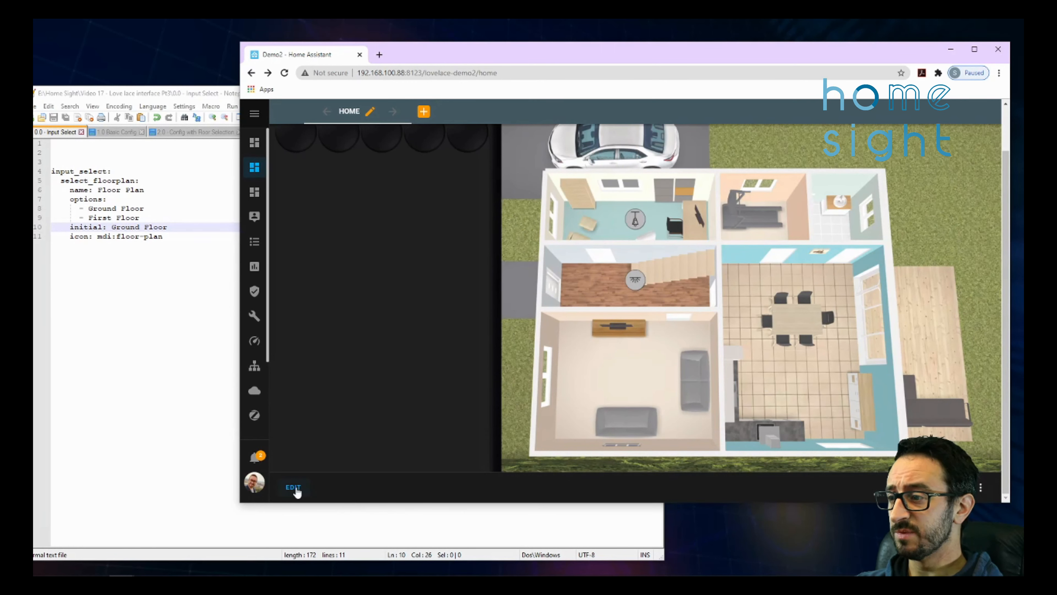
pyautogui.scroll(1, 311, 454)
pyautogui.scroll(-1, 313, 438)
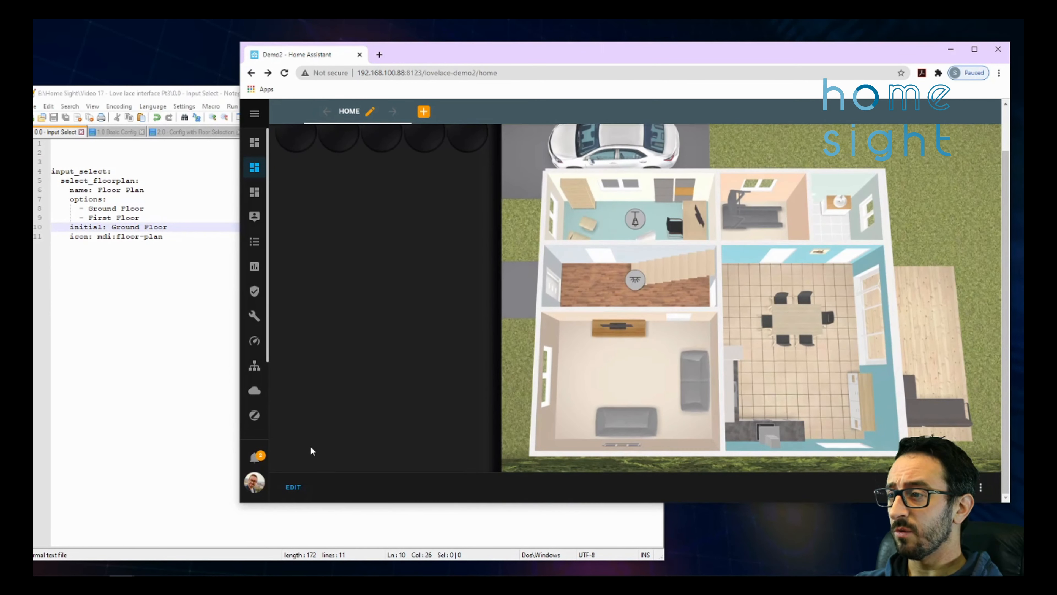
pyautogui.click(293, 488)
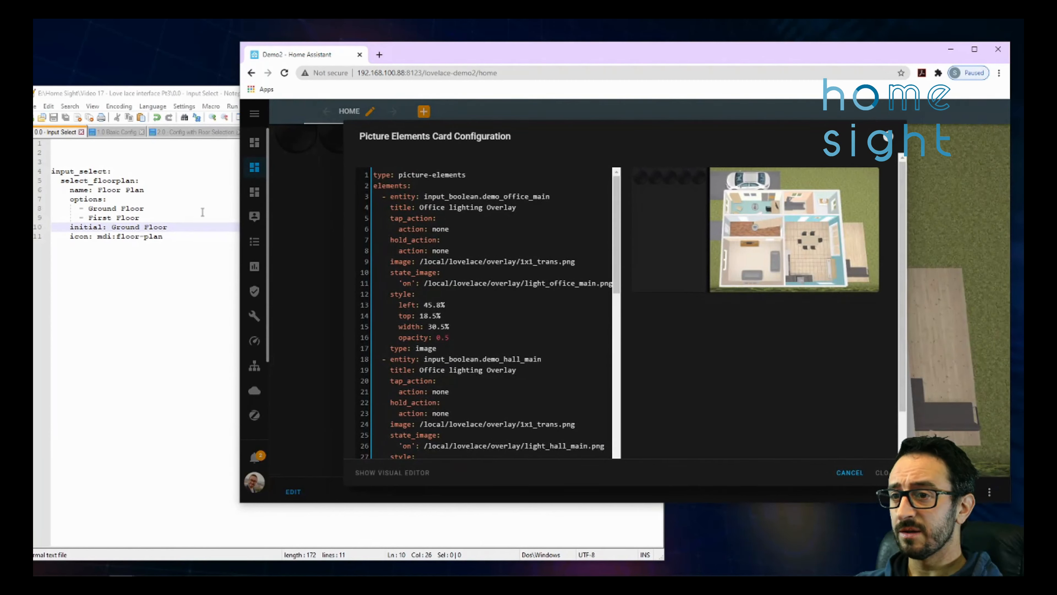
# Switch to Notepad++, set the 1.0 Basic Config file's language to YAML and review its lighting overlay and icon sections.
pyautogui.click(170, 270)
pyautogui.click(112, 133)
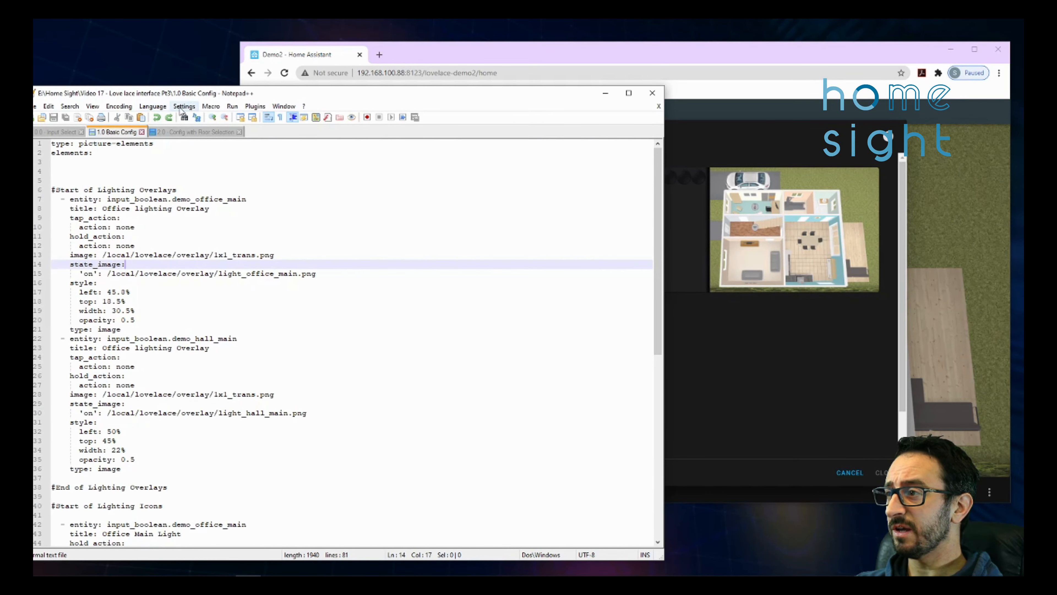
pyautogui.click(155, 106)
pyautogui.click(185, 345)
pyautogui.click(246, 349)
pyautogui.scroll(-8, 286, 363)
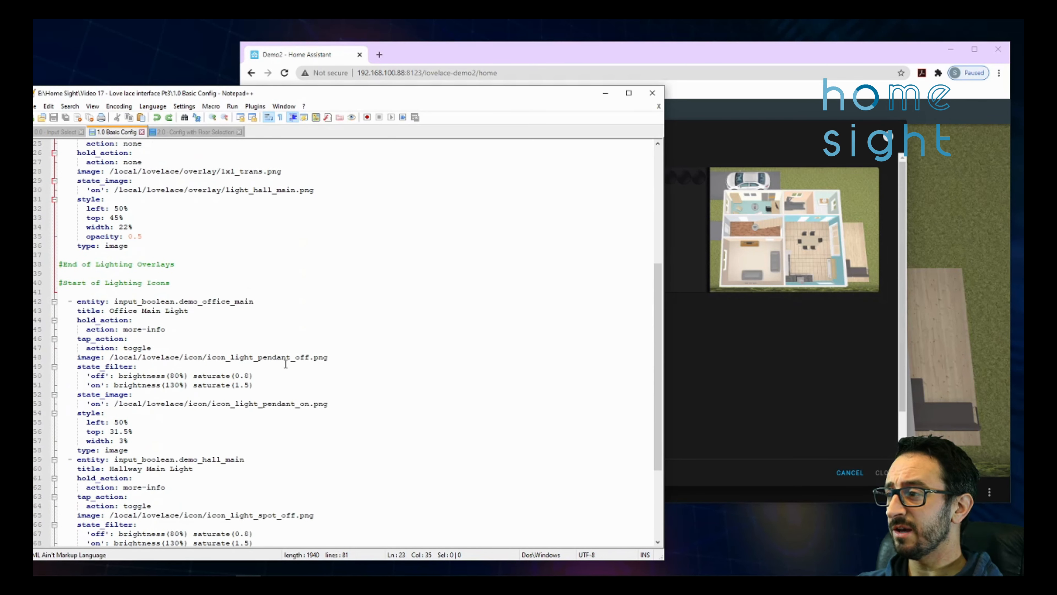
pyautogui.scroll(-5, 286, 363)
pyautogui.scroll(13, 285, 361)
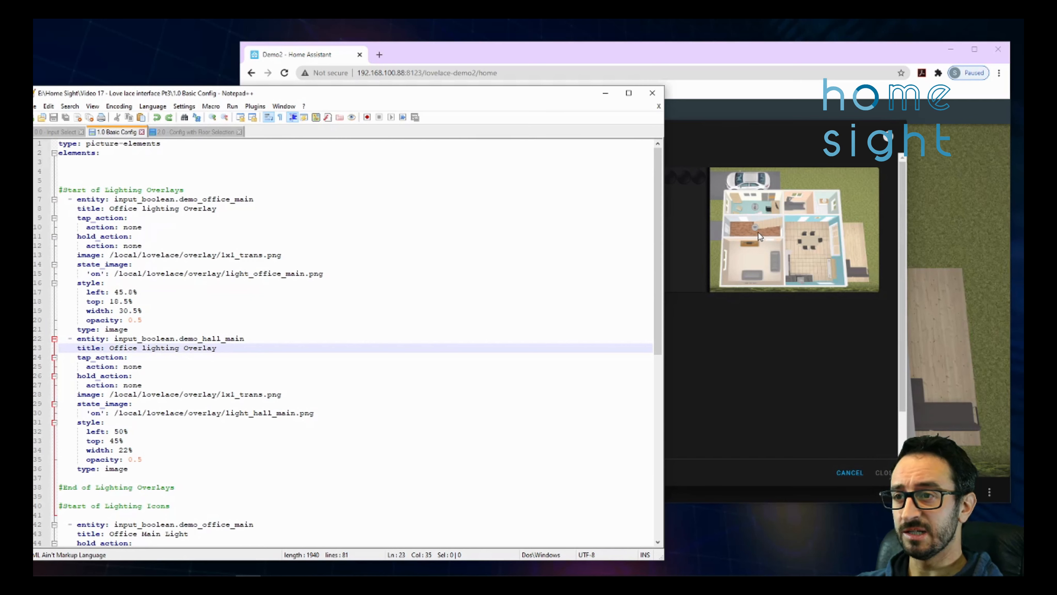
# Open the 2.0 Config with Floor Selection file and set its language to YAML.
pyautogui.moveTo(724, 197)
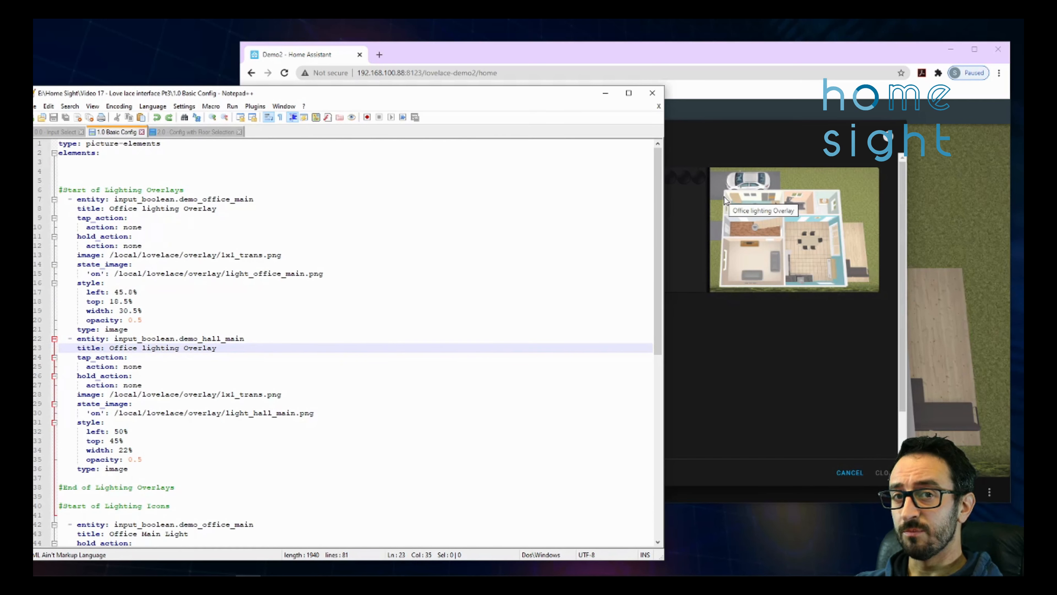
pyautogui.click(338, 302)
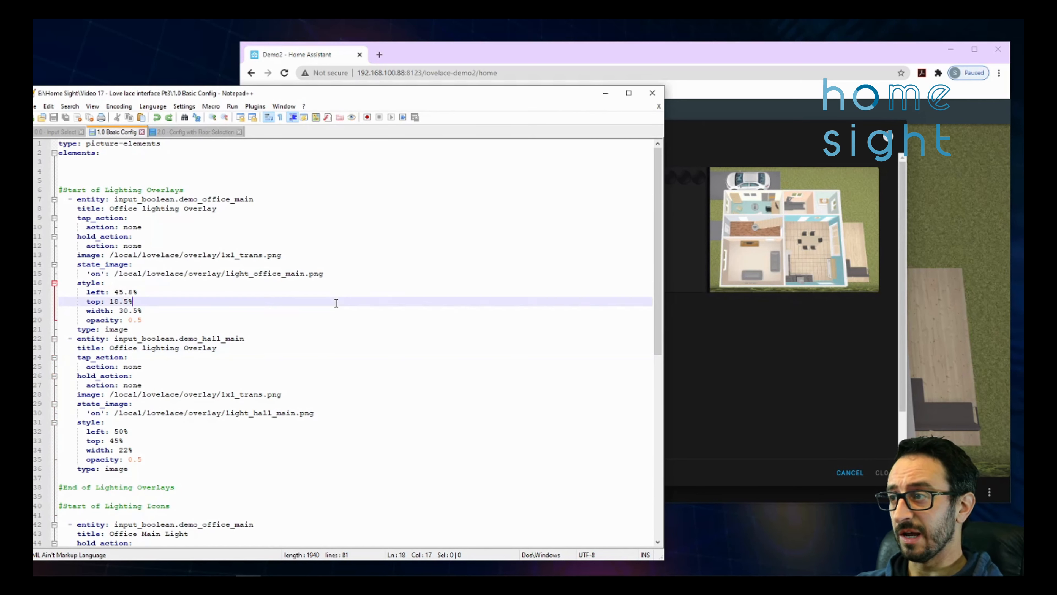
pyautogui.click(194, 132)
pyautogui.hotkey('ctrl', 'a')
pyautogui.scroll(-1, 257, 413)
pyautogui.click(257, 413)
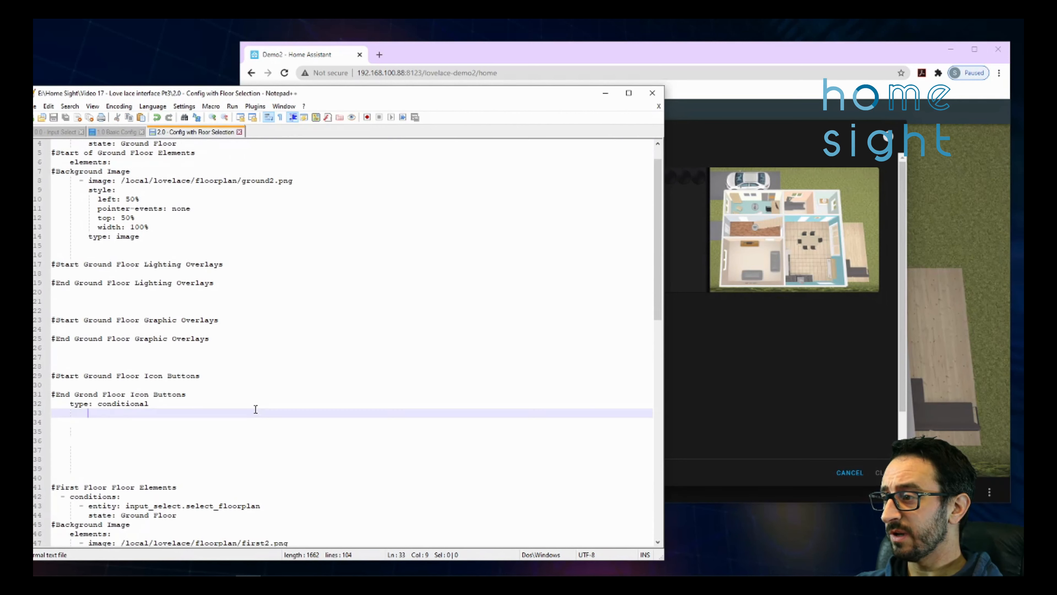
pyautogui.scroll(1, 254, 410)
pyautogui.click(152, 107)
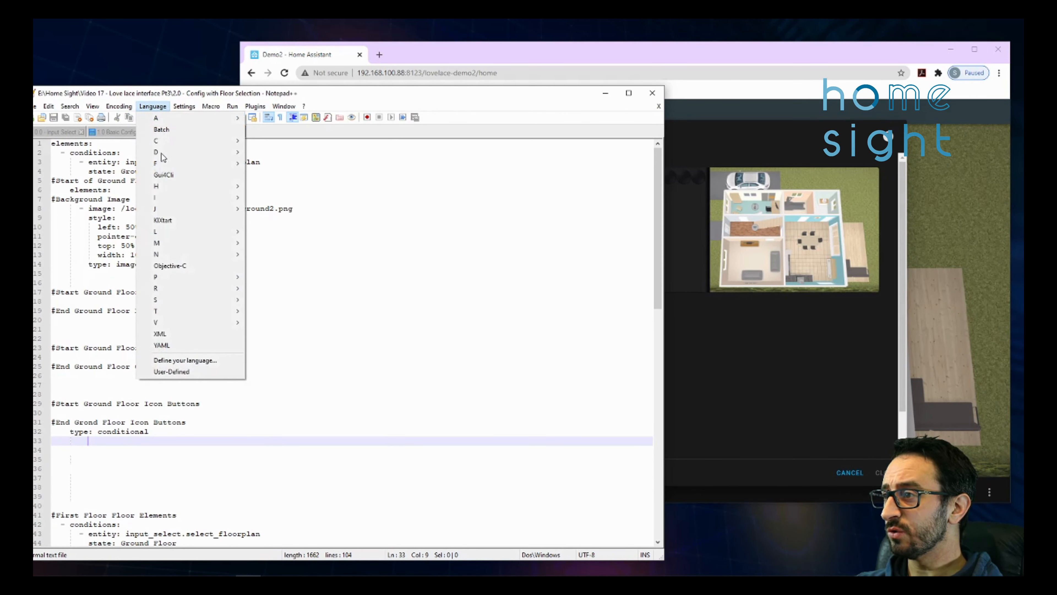
pyautogui.click(195, 345)
# Compare the file's top-level elements line with the one in the browser's Picture Elements card configuration, moving the browser window aside.
pyautogui.click(75, 151)
pyautogui.click(68, 144)
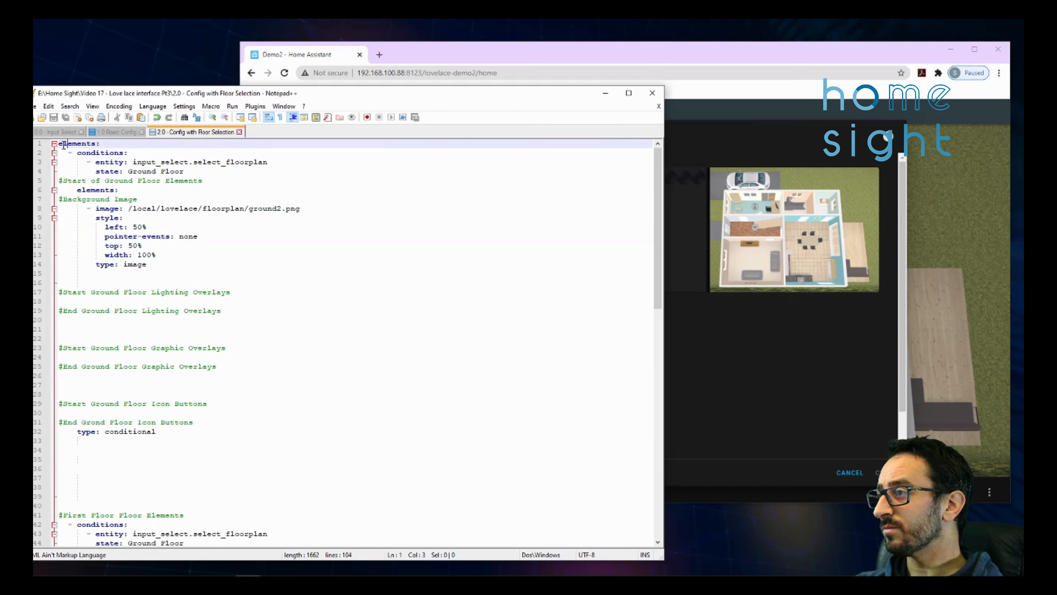
pyautogui.moveTo(59, 143); pyautogui.dragTo(81, 144)
pyautogui.click(523, 54)
pyautogui.moveTo(524, 54); pyautogui.dragTo(593, 56)
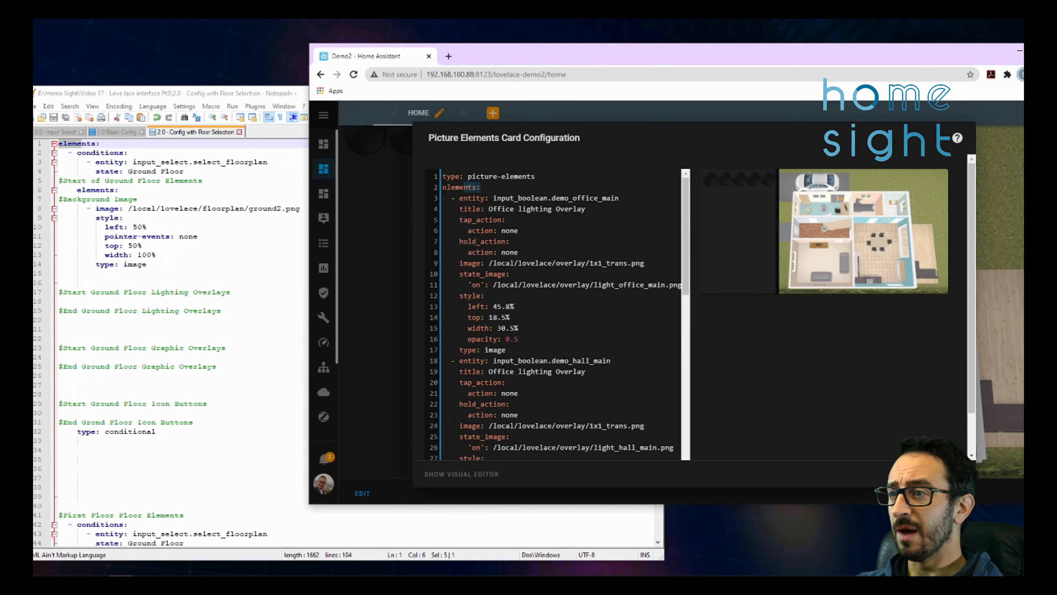
# Examine the first conditions block in the YAML file: the input_select.select_floorplan entity, the Ground Floor state and the nested elements line.
pyautogui.click(116, 150)
pyautogui.moveTo(117, 144)
pyautogui.mouseDown()
pyautogui.moveTo(57, 144)
pyautogui.moveTo(127, 153)
pyautogui.mouseUp()
pyautogui.click(81, 153)
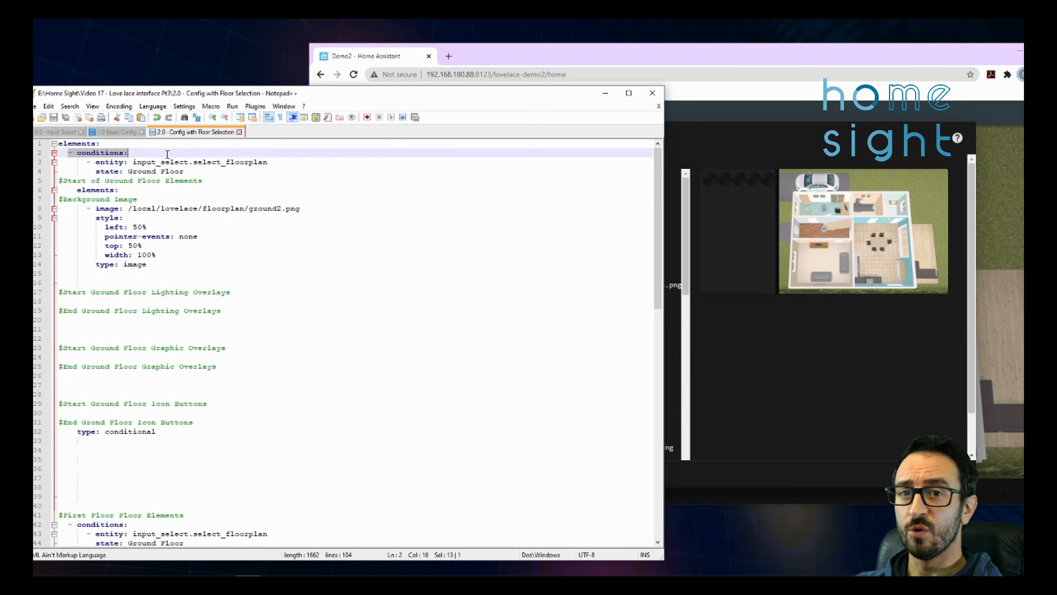
pyautogui.moveTo(185, 171); pyautogui.dragTo(268, 161)
pyautogui.click(96, 163)
pyautogui.tripleClick(216, 163)
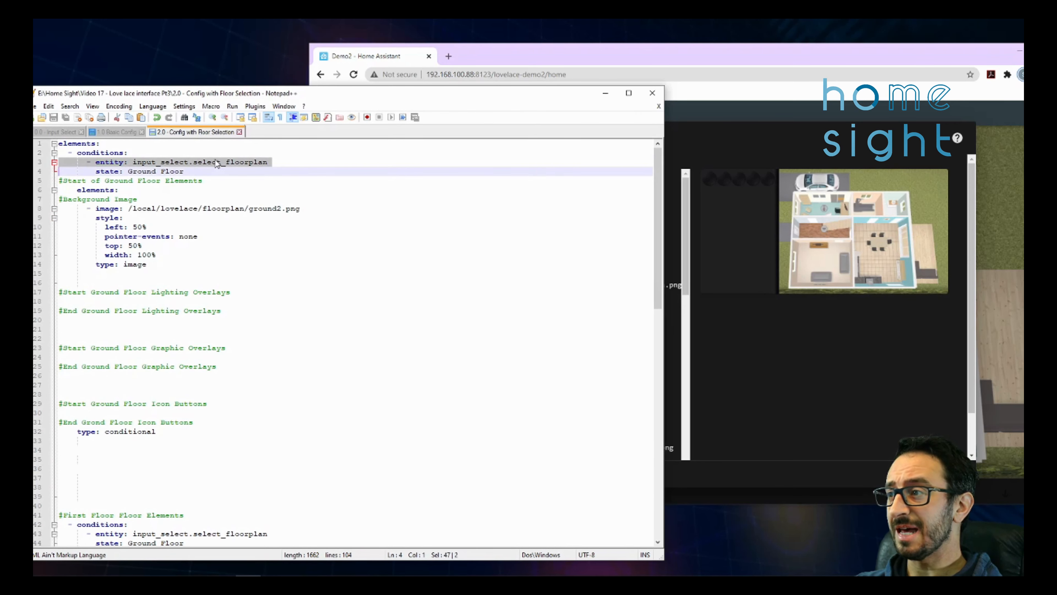
pyautogui.click(146, 162)
pyautogui.moveTo(133, 162); pyautogui.dragTo(269, 158)
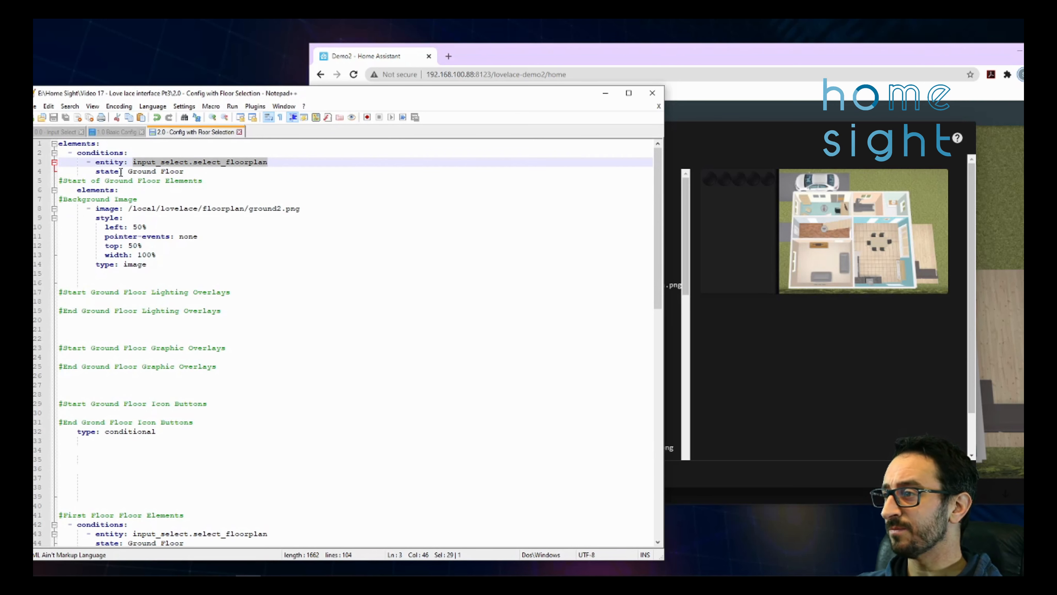
pyautogui.moveTo(96, 171); pyautogui.dragTo(76, 191)
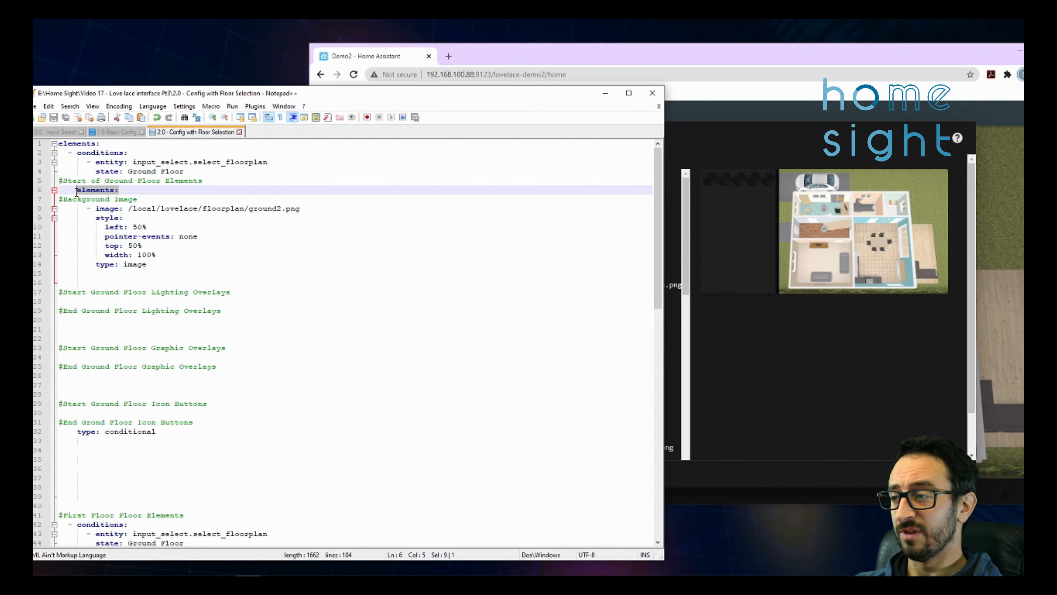
# Examine the ground floor background image element, including its ground2.png path, position, pointer-events, width and image type.
pyautogui.click(78, 205)
pyautogui.moveTo(87, 207); pyautogui.dragTo(151, 265)
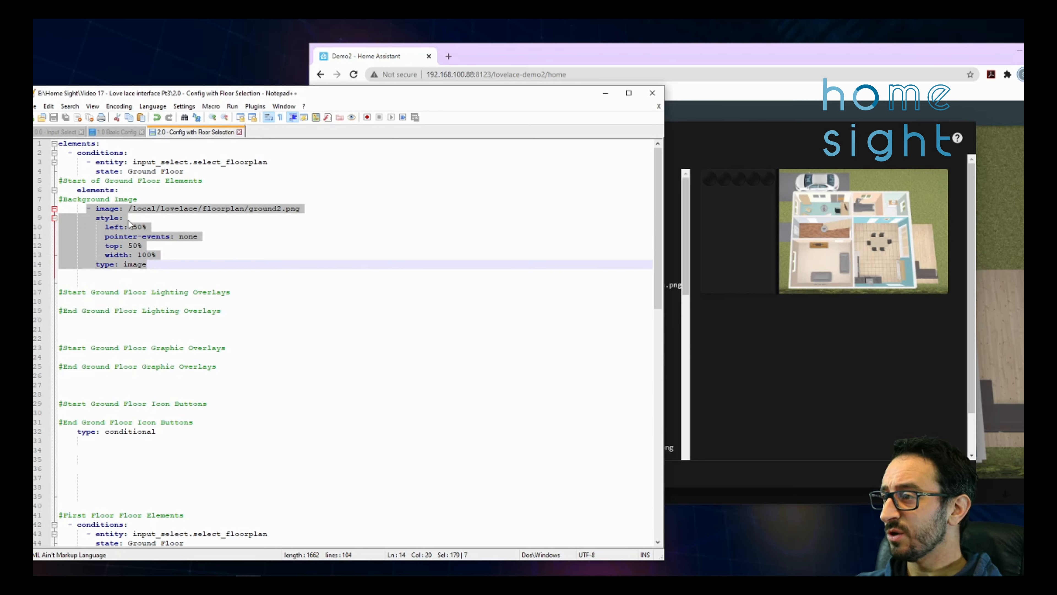
pyautogui.click(138, 209)
pyautogui.moveTo(303, 208); pyautogui.dragTo(248, 210)
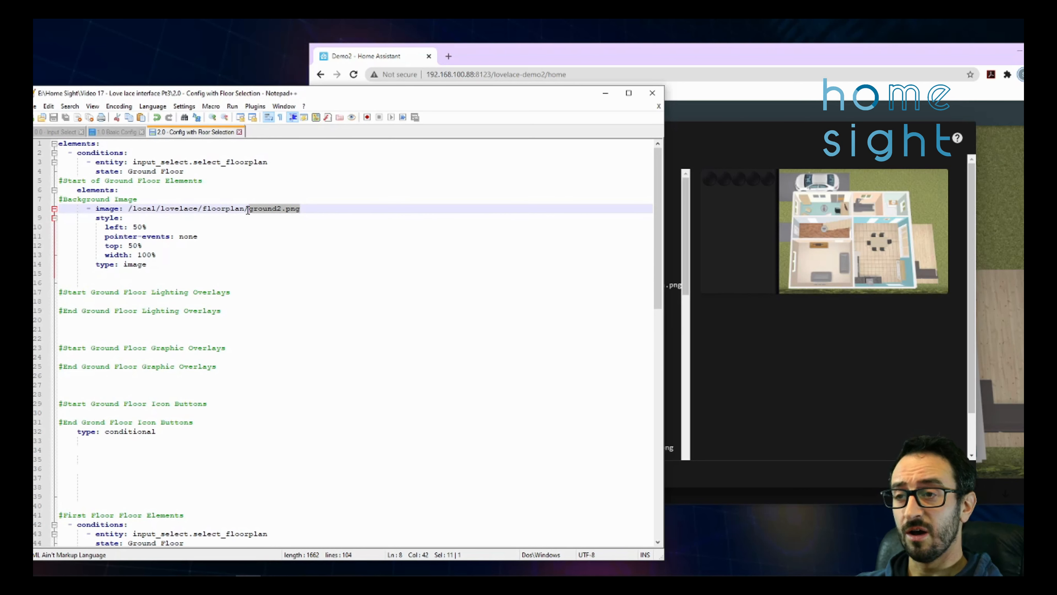
pyautogui.moveTo(96, 218); pyautogui.dragTo(133, 226)
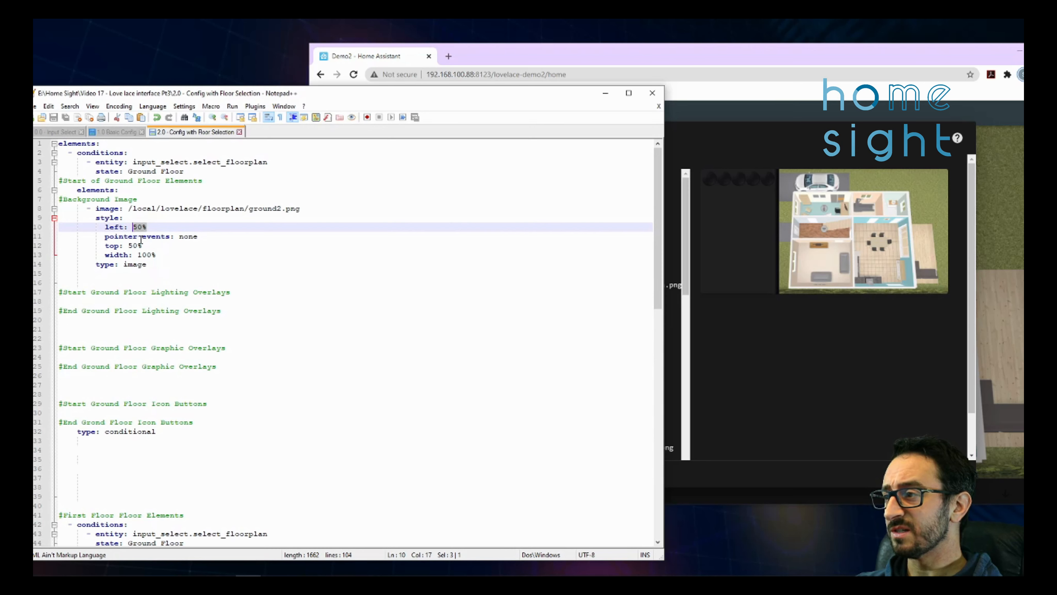
pyautogui.moveTo(199, 236); pyautogui.dragTo(106, 237)
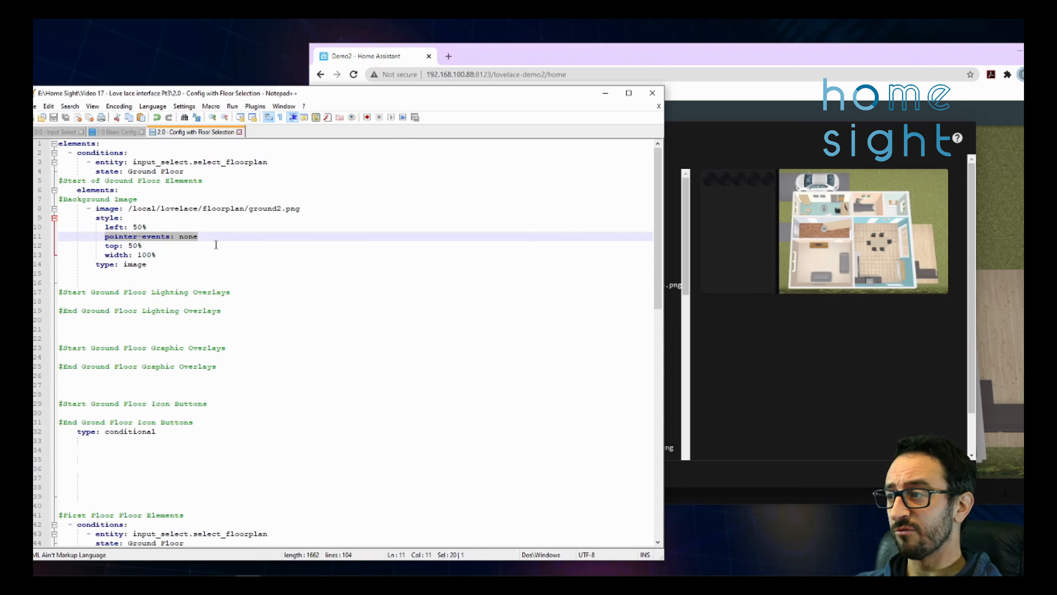
pyautogui.moveTo(145, 247); pyautogui.dragTo(99, 255)
pyautogui.click(152, 245)
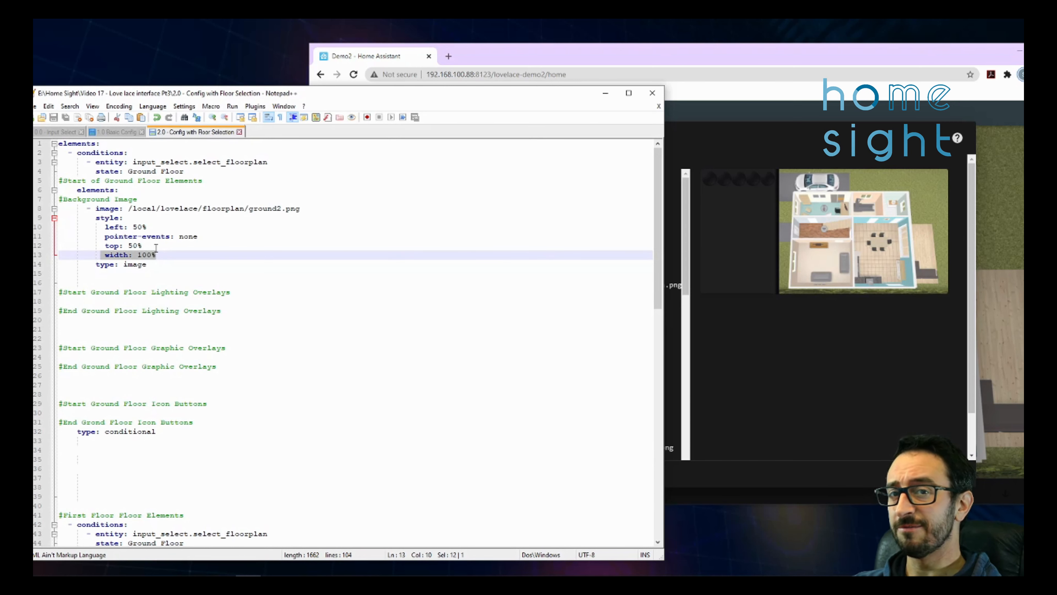
pyautogui.moveTo(147, 265); pyautogui.dragTo(97, 268)
pyautogui.click(95, 208)
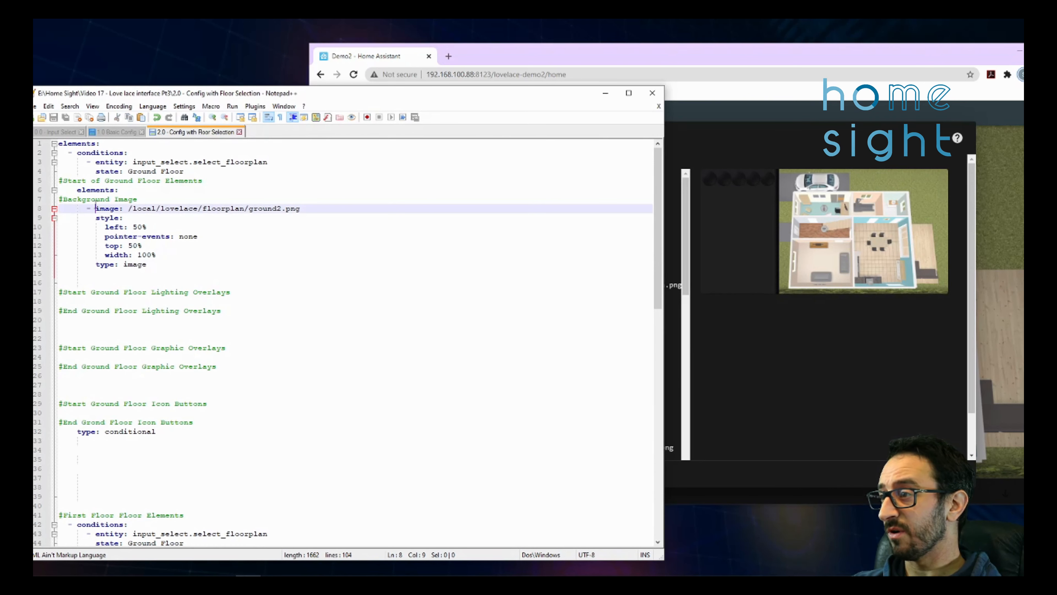
pyautogui.click(97, 266)
pyautogui.click(163, 273)
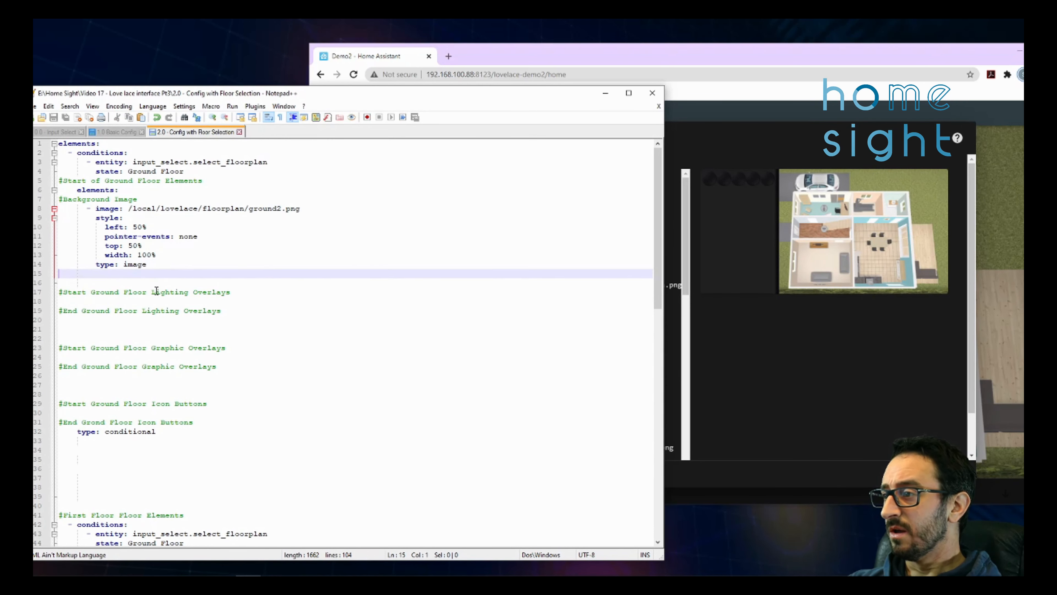
# Review the start and end comments that enclose the Ground Floor Lighting Overlays section.
pyautogui.click(156, 301)
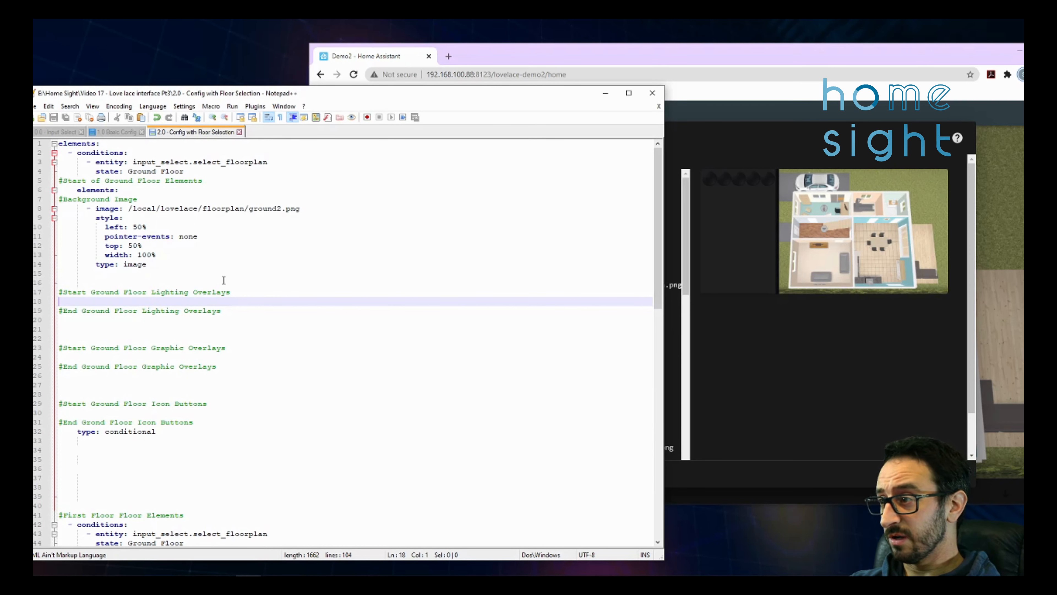
pyautogui.click(61, 294)
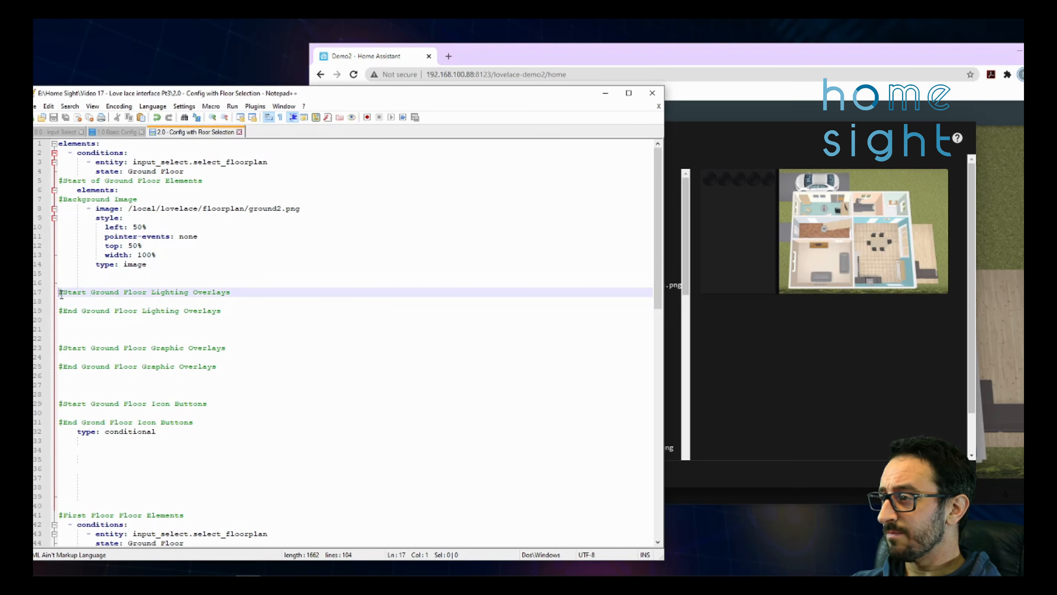
pyautogui.moveTo(62, 294); pyautogui.dragTo(226, 312)
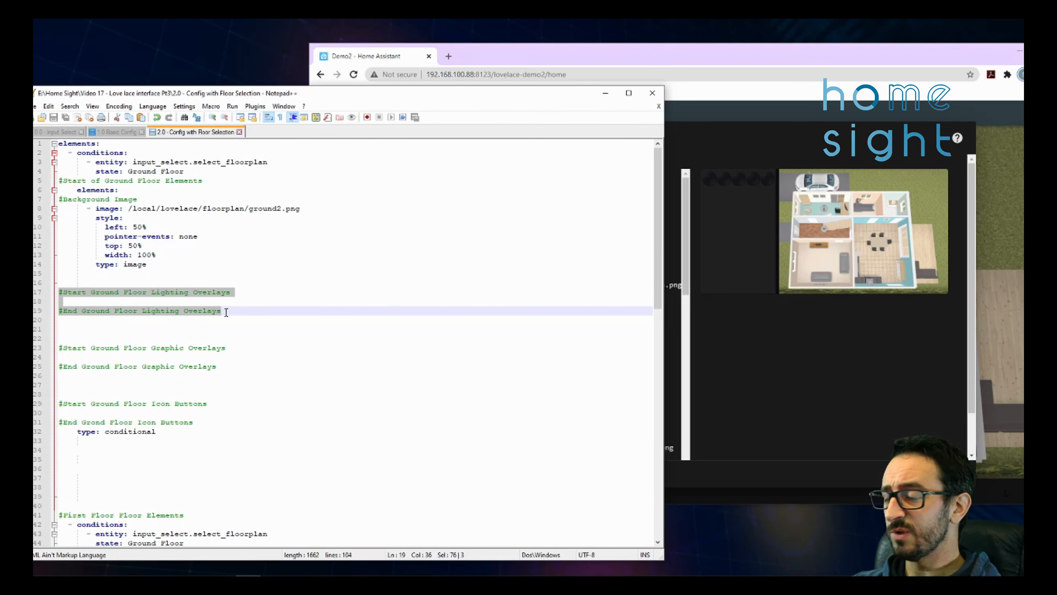
pyautogui.click(285, 300)
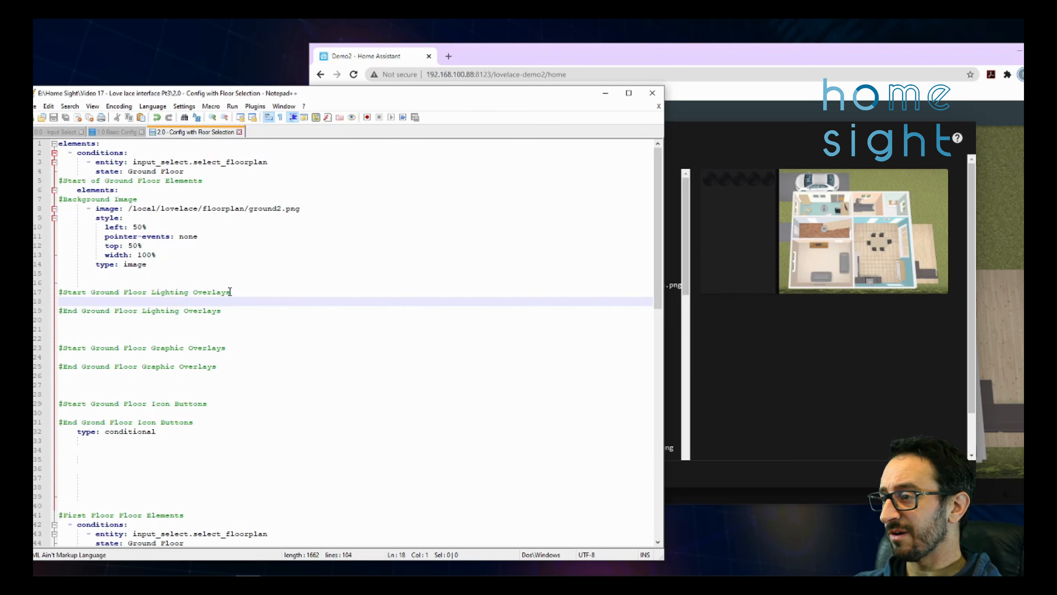
pyautogui.moveTo(236, 312); pyautogui.dragTo(140, 297)
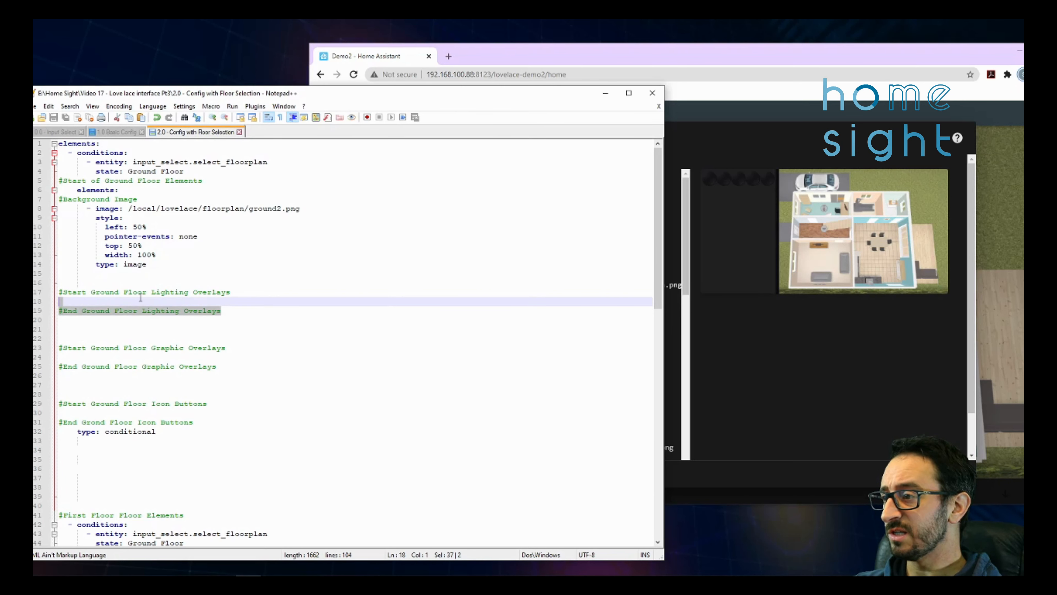
pyautogui.click(260, 291)
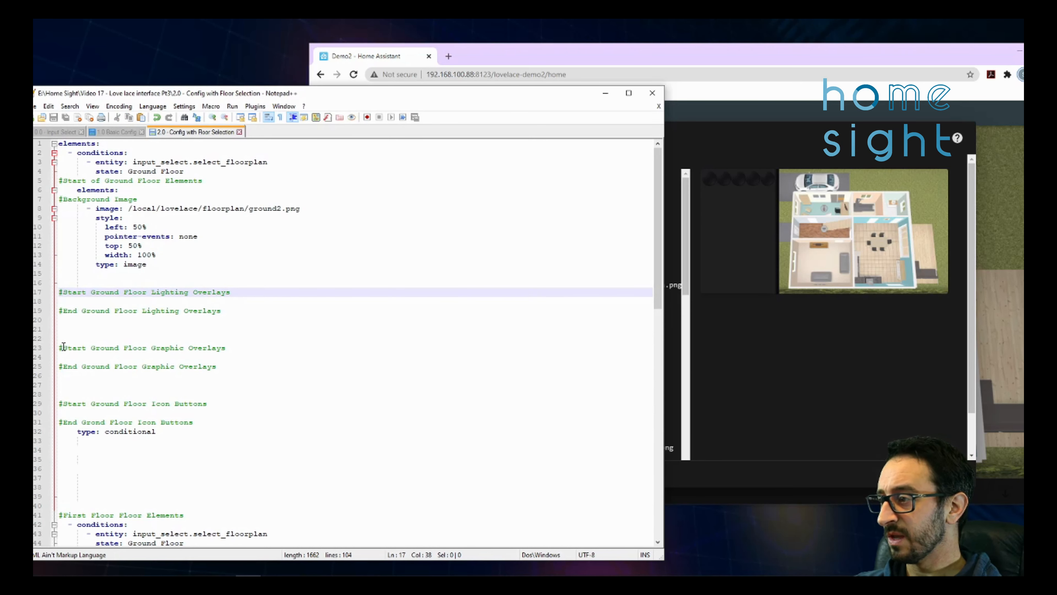
# Review the Ground Floor Graphic Overlays section and compare it with the floor plan preview in the browser.
pyautogui.moveTo(63, 347); pyautogui.dragTo(228, 365)
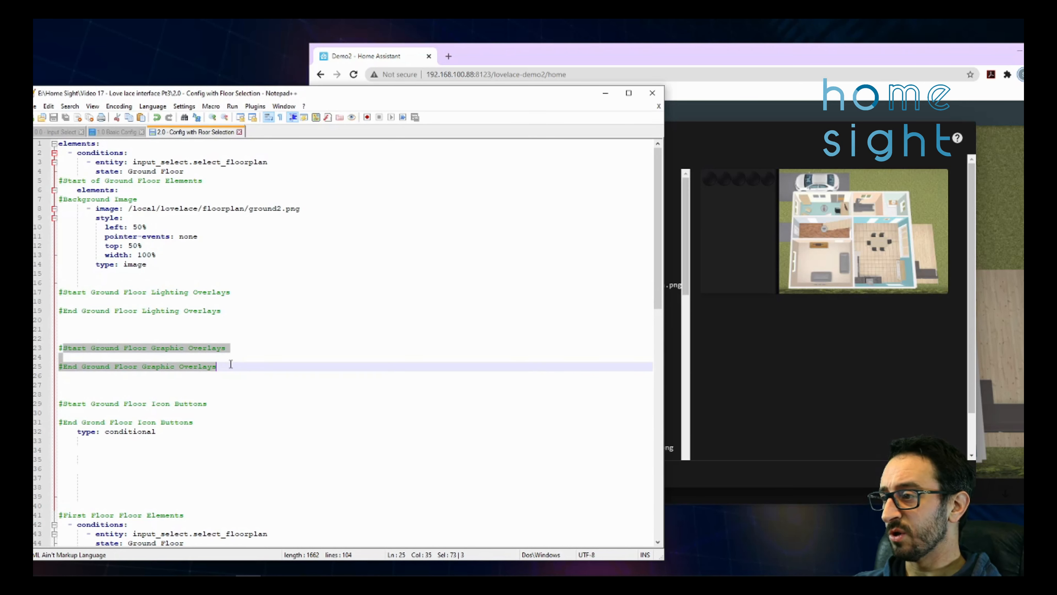
pyautogui.click(639, 52)
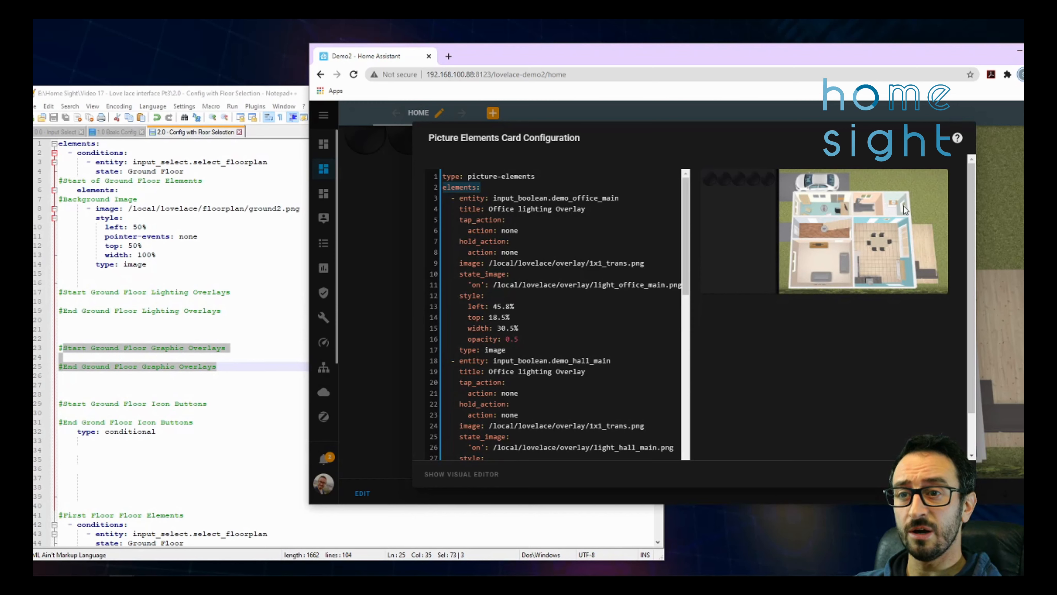
pyautogui.click(262, 351)
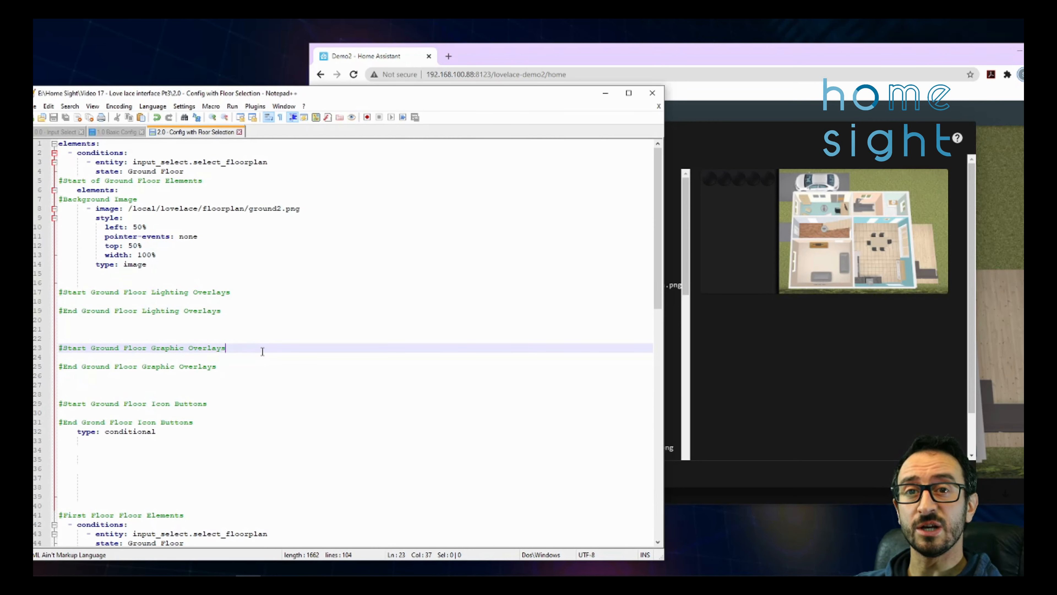
pyautogui.click(261, 353)
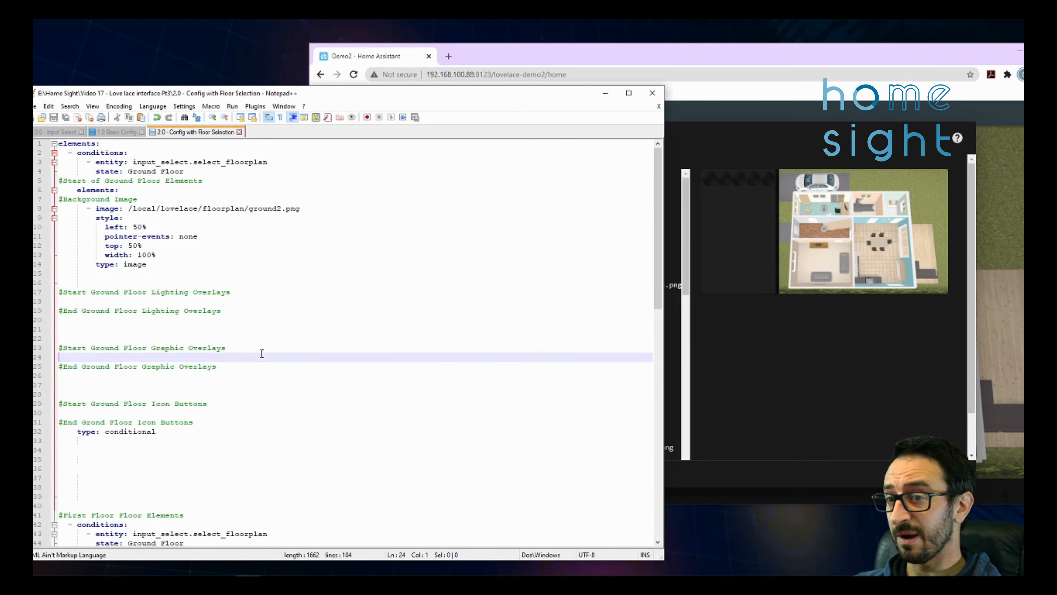
# Review the start and end comments that enclose the Ground Floor Icon Buttons section.
pyautogui.scroll(-1, 224, 380)
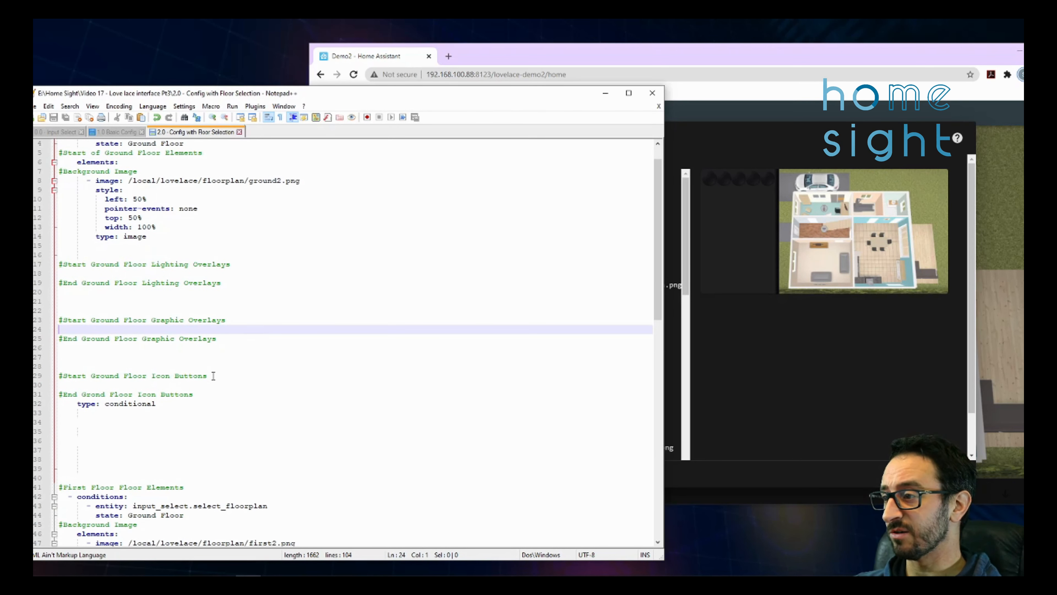
pyautogui.click(197, 383)
pyautogui.moveTo(192, 394); pyautogui.dragTo(60, 376)
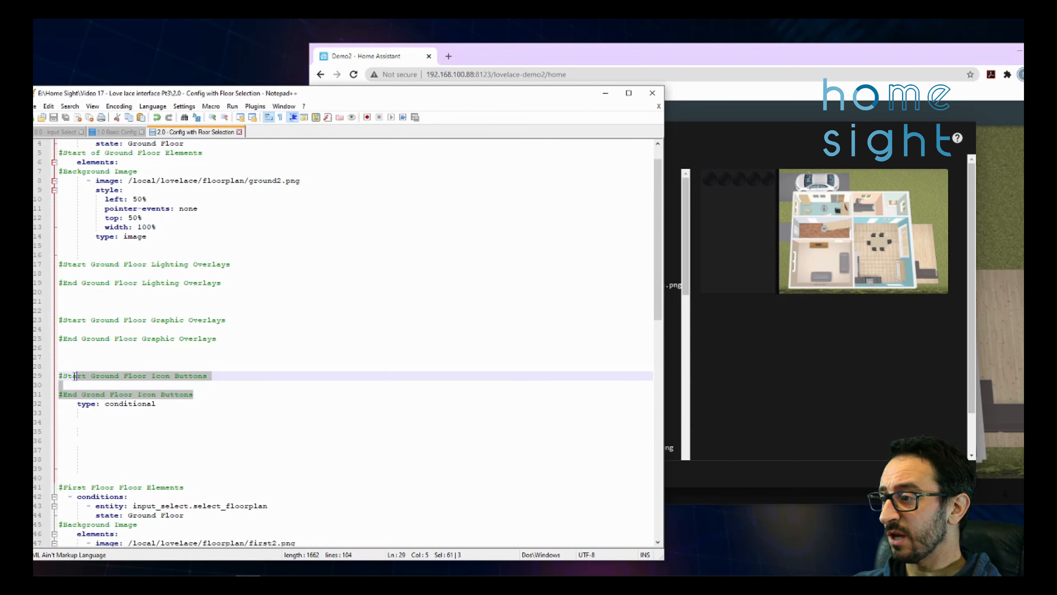
pyautogui.click(202, 388)
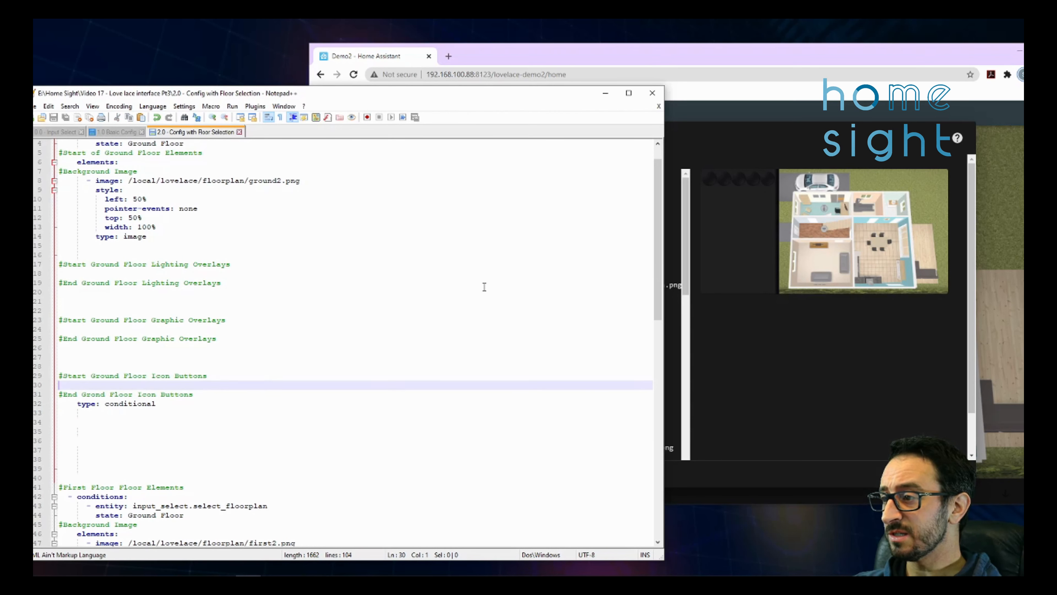
# Turn on the office and hallway lights from their icons in the card preview, and return to the Graphic Overlays section of the YAML.
pyautogui.click(821, 212)
pyautogui.click(825, 230)
pyautogui.click(250, 329)
pyautogui.scroll(-1, 250, 329)
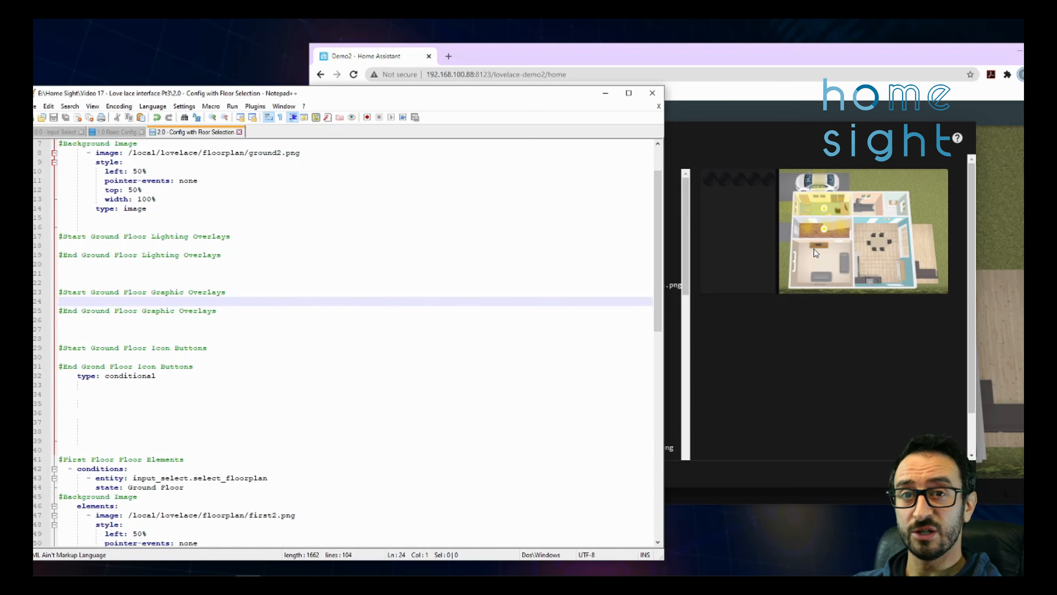
# Examine the ground floor block's closing type: conditional line and trace its indentation up to the matching elements line.
pyautogui.click(372, 369)
pyautogui.scroll(-1, 190, 389)
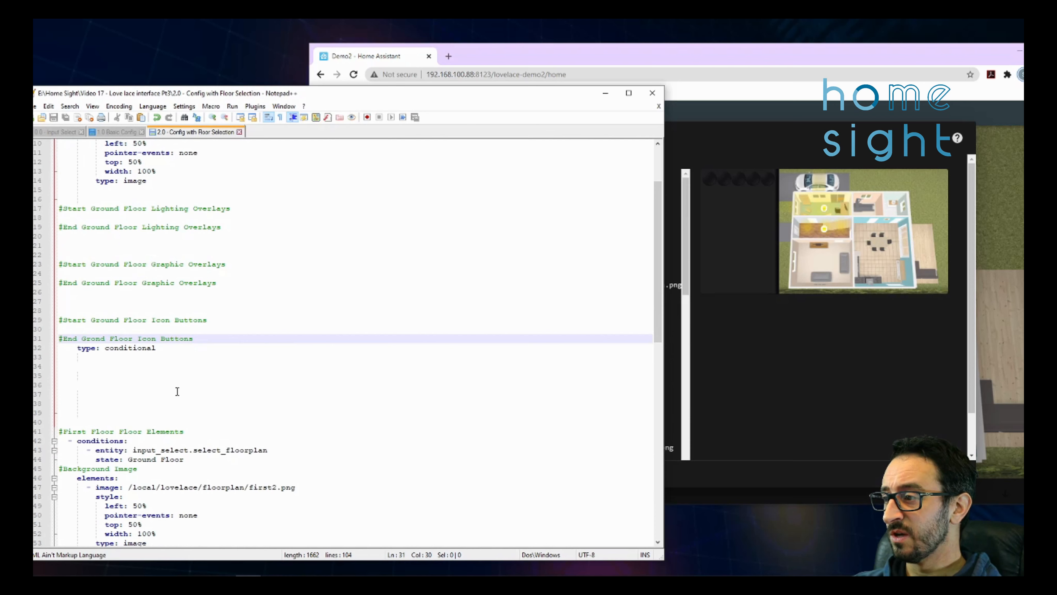
pyautogui.click(174, 366)
pyautogui.moveTo(155, 348); pyautogui.dragTo(59, 349)
pyautogui.moveTo(156, 349); pyautogui.dragTo(73, 349)
pyautogui.click(80, 349)
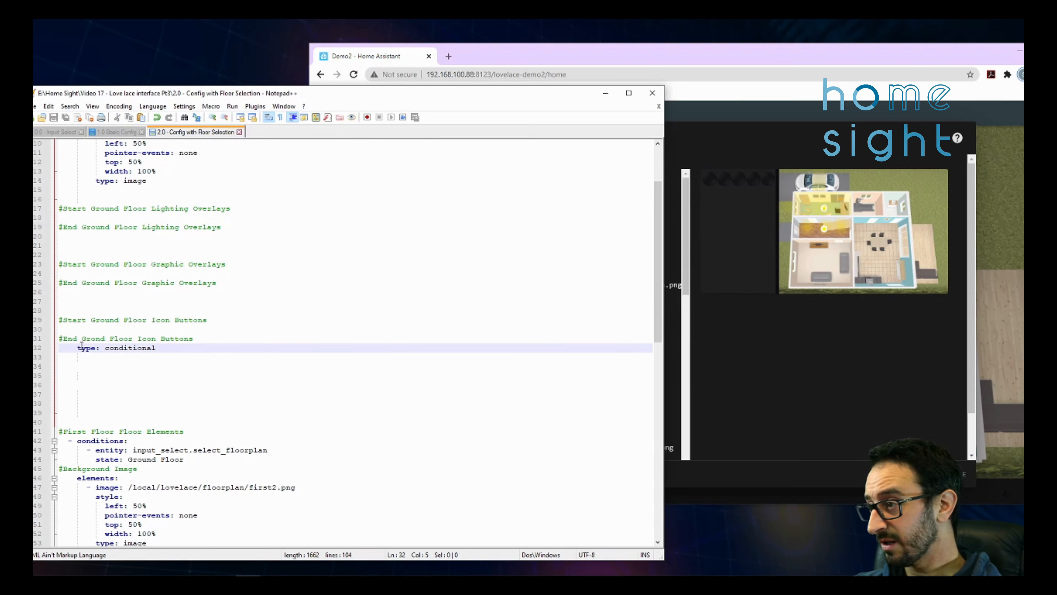
pyautogui.press('Up')
pyautogui.press('Up')
pyautogui.press('Up')
pyautogui.press('Up')
pyautogui.press('Up')
pyautogui.press('Up')
pyautogui.press('Up')
pyautogui.press('Up')
pyautogui.press('Up')
pyautogui.press('Up')
pyautogui.press('Up')
pyautogui.press('Up')
pyautogui.press('Up')
pyautogui.press('Up')
pyautogui.press('Up')
pyautogui.press('Up')
pyautogui.press('Up')
pyautogui.press('Up')
pyautogui.press('Up')
pyautogui.press('Up')
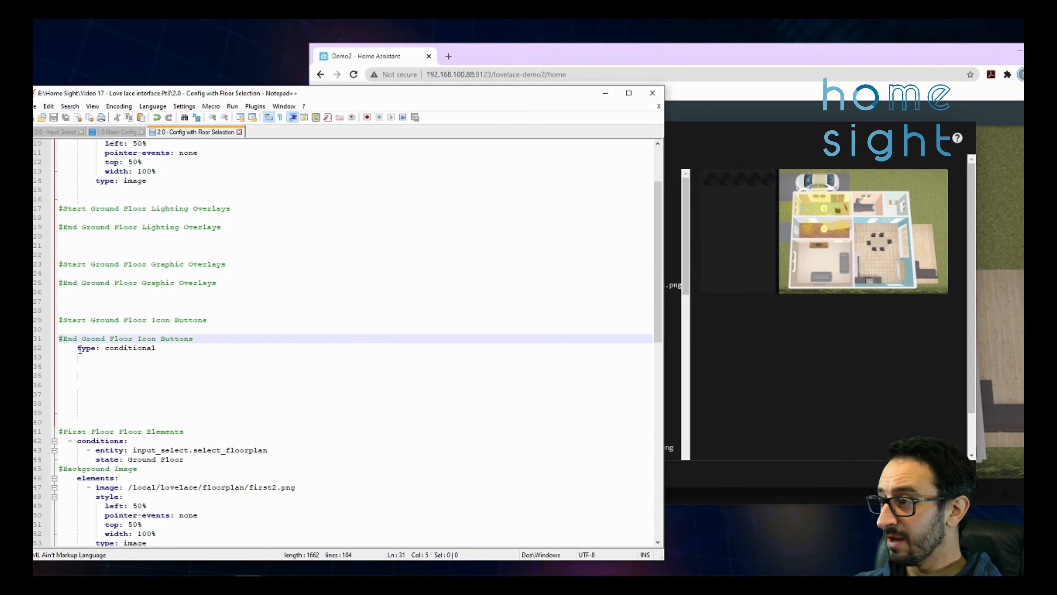
pyautogui.press('Up')
pyautogui.press('Up')
pyautogui.press('Up')
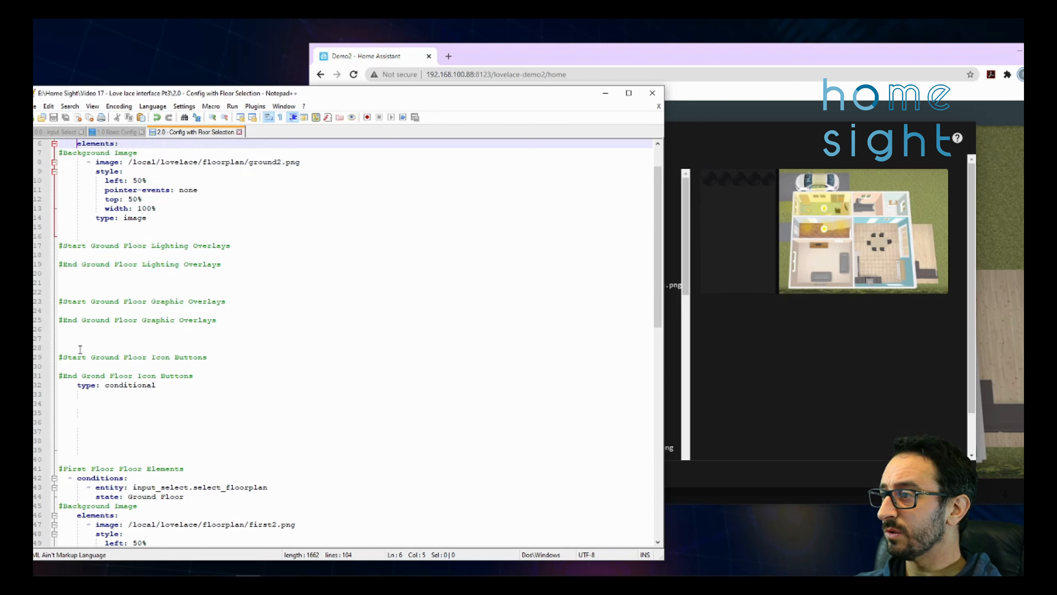
# Trace the indentation of the ground floor block from its nested elements line up to its conditions line.
pyautogui.scroll(1, 82, 180)
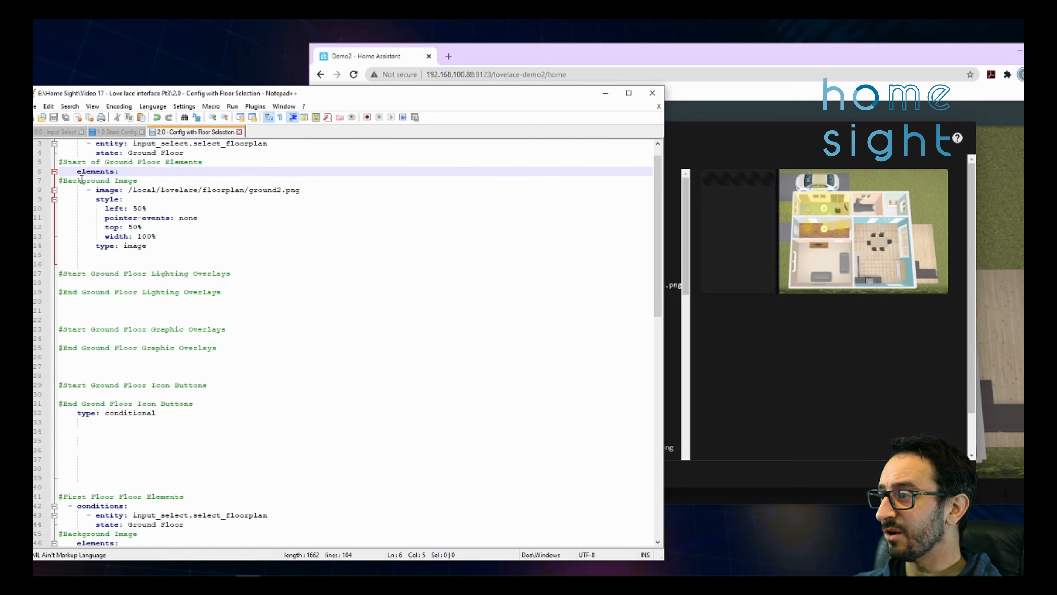
pyautogui.moveTo(76, 171); pyautogui.dragTo(119, 171)
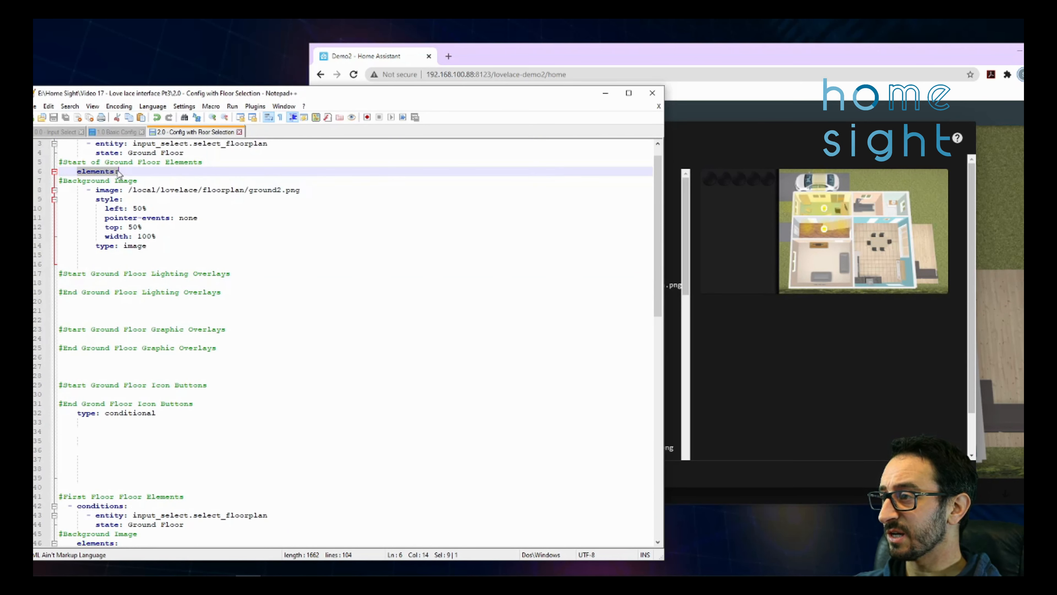
pyautogui.scroll(1, 117, 223)
pyautogui.moveTo(77, 153); pyautogui.dragTo(130, 154)
pyautogui.click(76, 154)
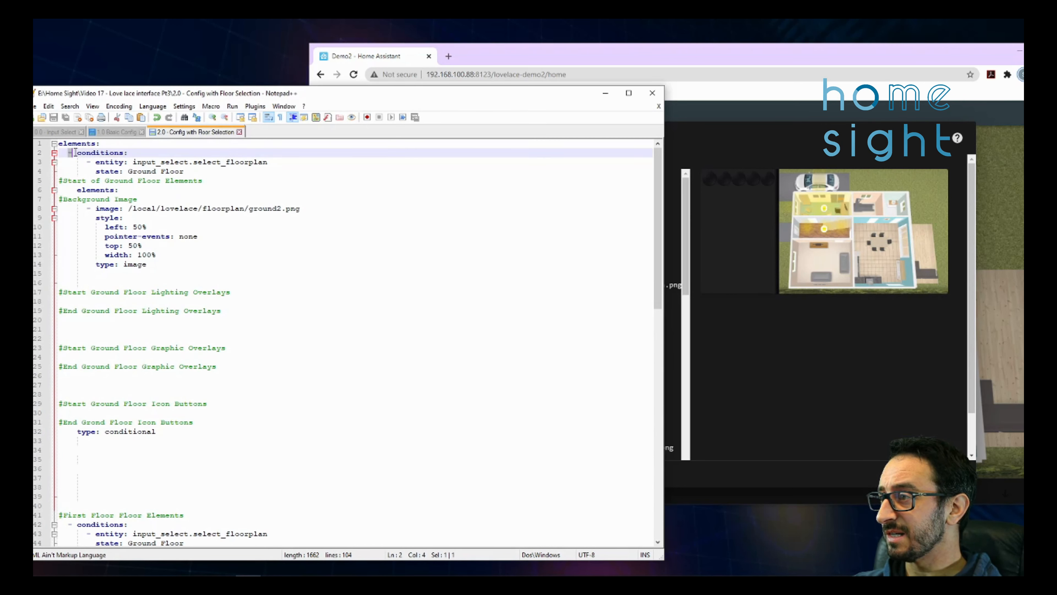
pyautogui.click(78, 158)
pyautogui.click(78, 157)
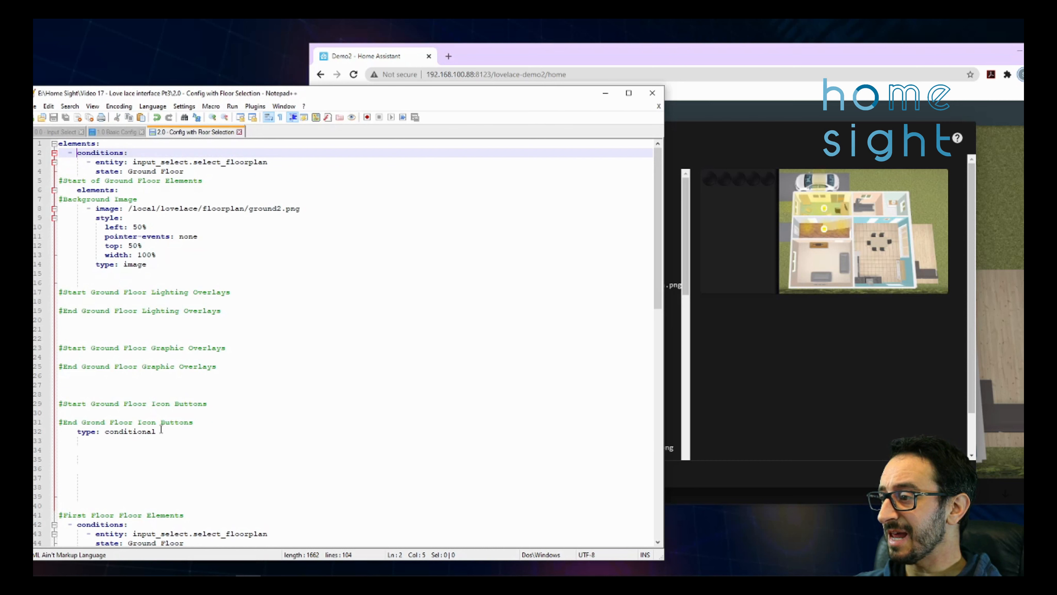
# Compare the ground floor block's conditions and type: conditional lines, and review the whole block they enclose.
pyautogui.click(76, 433)
pyautogui.click(141, 157)
pyautogui.hotkey('shift', 'Left')
pyautogui.hotkey('shift', 'Left')
pyautogui.hotkey('shift', 'Left')
pyautogui.hotkey('shift', 'Left')
pyautogui.hotkey('shift', 'Left')
pyautogui.hotkey('shift', 'Left')
pyautogui.hotkey('shift', 'Left')
pyautogui.hotkey('shift', 'Left')
pyautogui.hotkey('shift', 'Left')
pyautogui.hotkey('shift', 'Left')
pyautogui.hotkey('shift', 'Left')
pyautogui.hotkey('shift', 'Left')
pyautogui.hotkey('shift', 'Left')
pyautogui.hotkey('shift', 'Left')
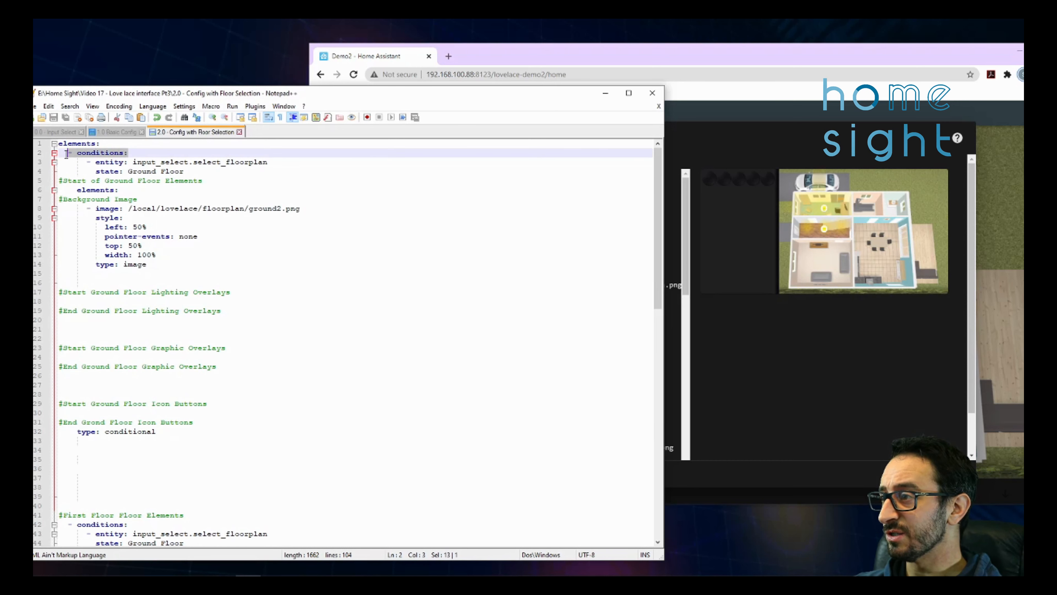
pyautogui.press('Right')
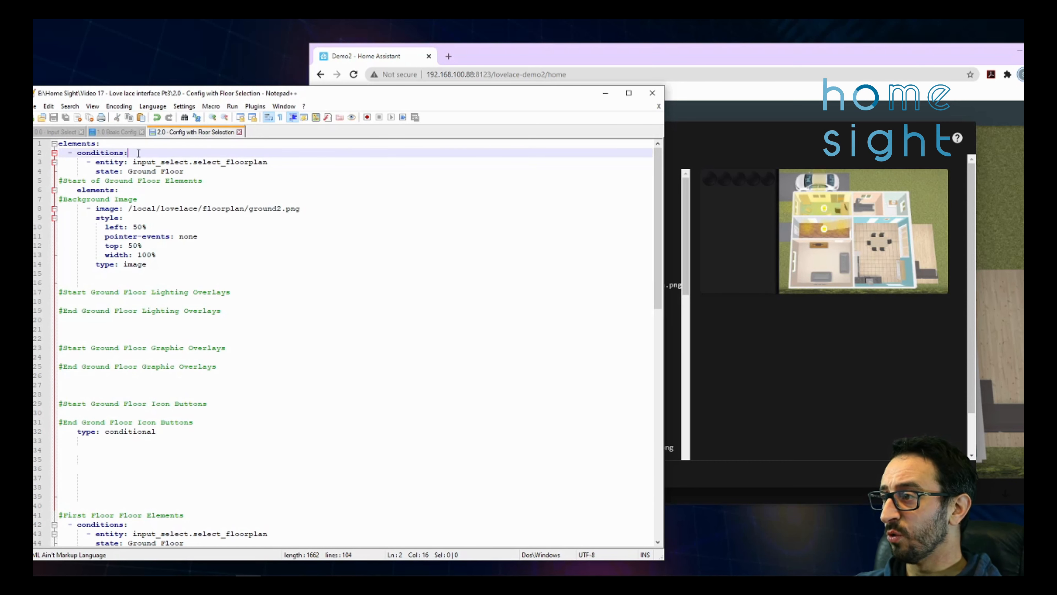
pyautogui.doubleClick(106, 180)
pyautogui.hotkey('shift', 'Right')
pyautogui.moveTo(177, 432); pyautogui.dragTo(58, 153)
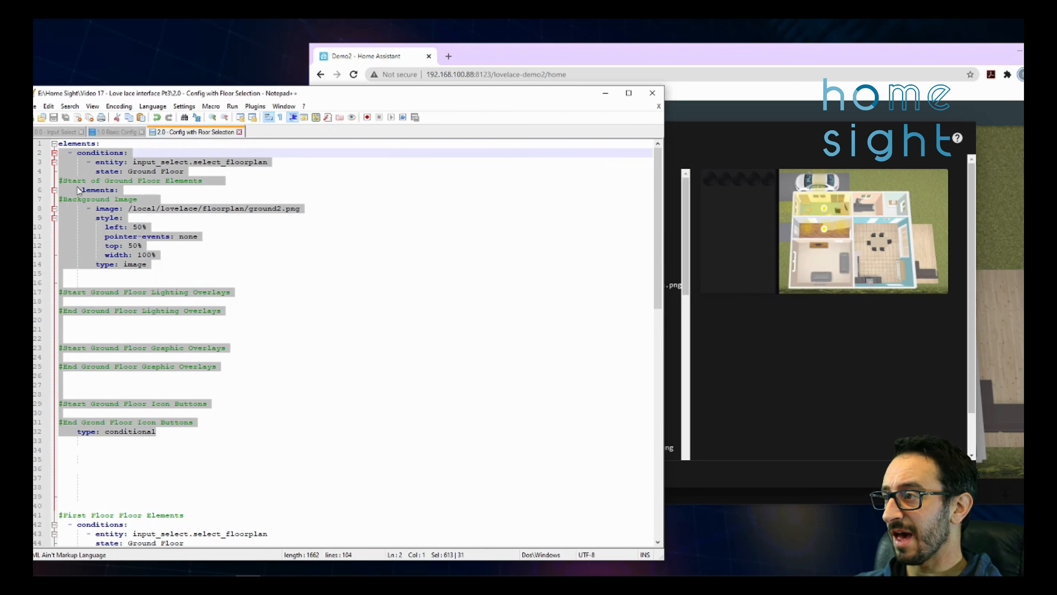
pyautogui.click(253, 395)
# Set the condition state in the First Floor Elements block to First Floor and check its background image name.
pyautogui.scroll(-2, 239, 472)
pyautogui.scroll(-2, 169, 429)
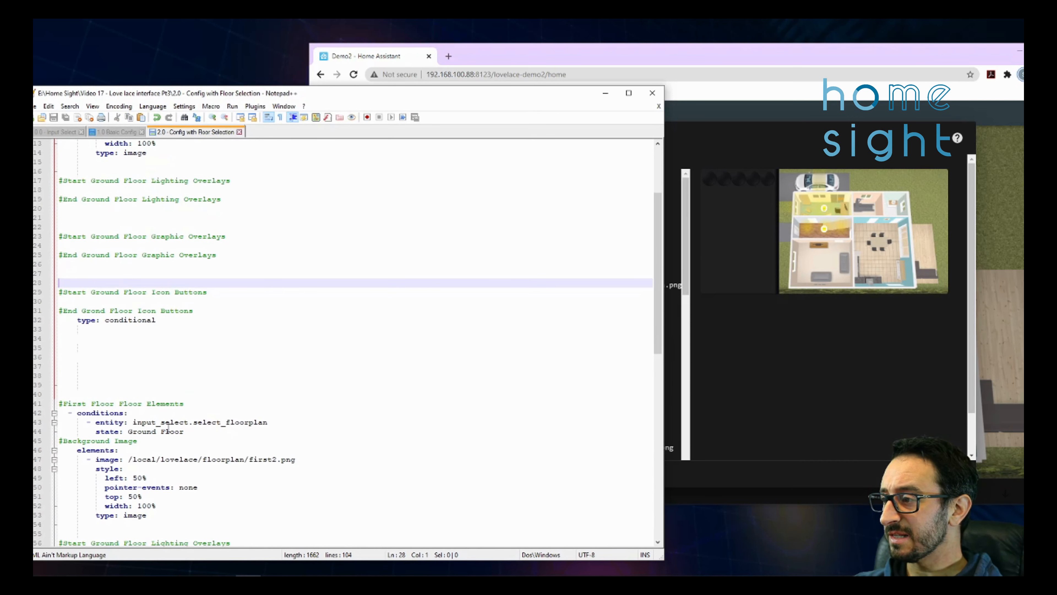
pyautogui.click(119, 402)
pyautogui.scroll(-3, 119, 403)
pyautogui.moveTo(203, 318); pyautogui.dragTo(128, 330)
pyautogui.click(77, 329)
pyautogui.click(133, 338)
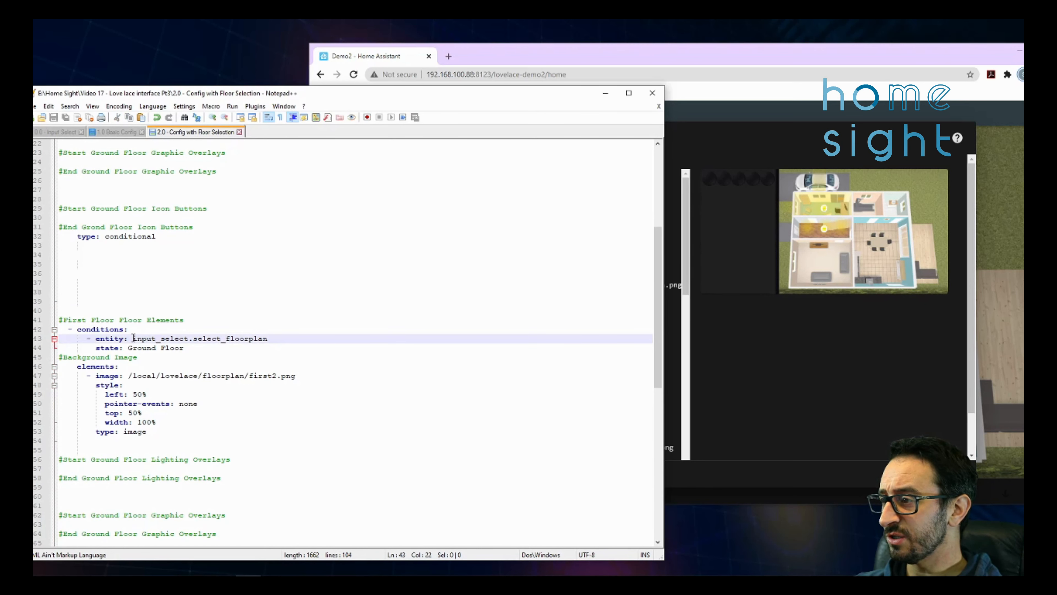
pyautogui.doubleClick(132, 349)
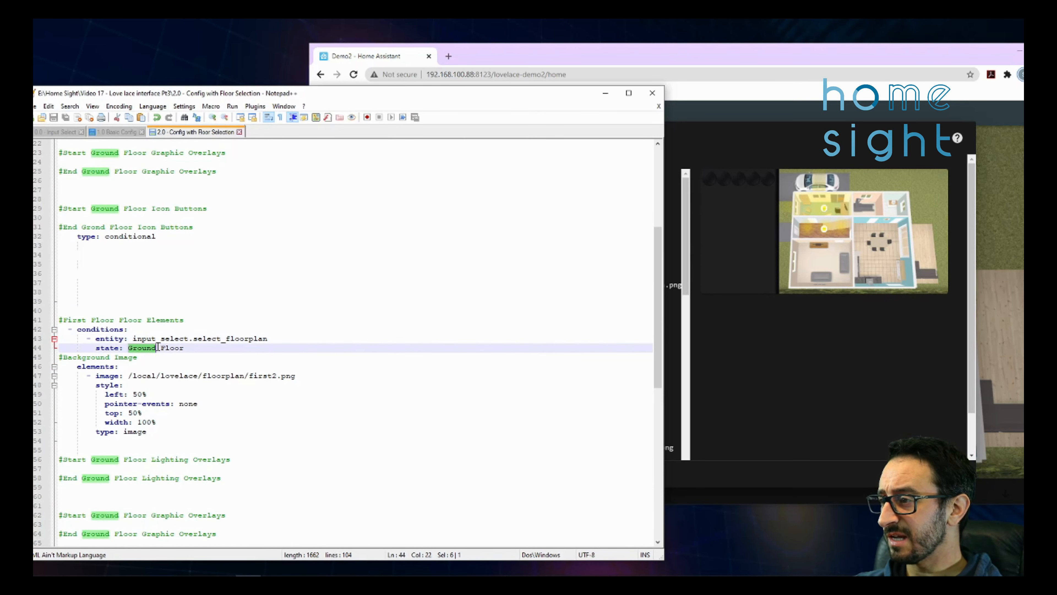
pyautogui.write('First')
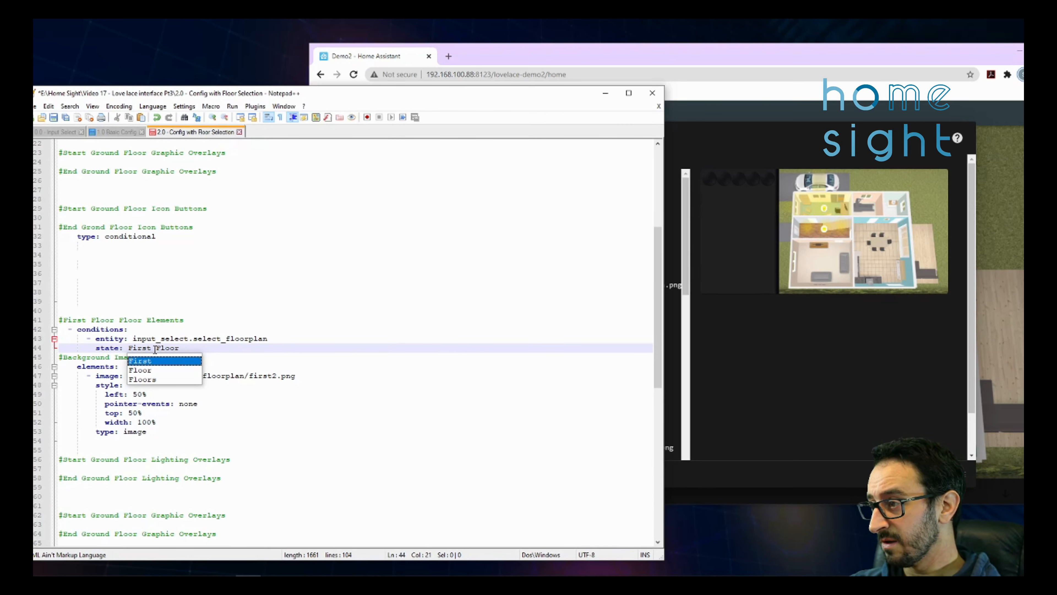
pyautogui.click(179, 332)
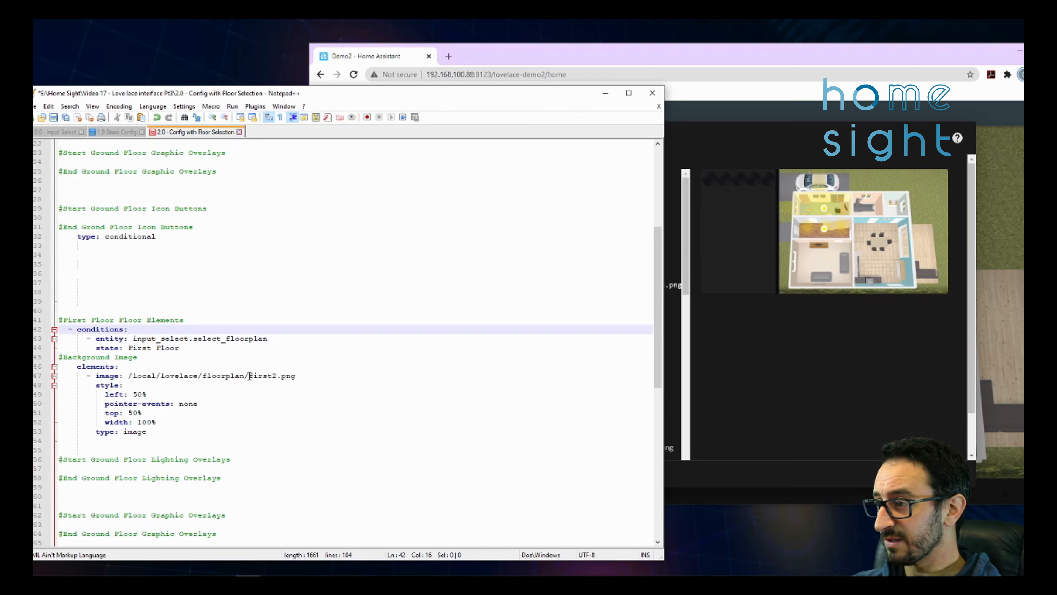
pyautogui.moveTo(248, 376); pyautogui.dragTo(283, 374)
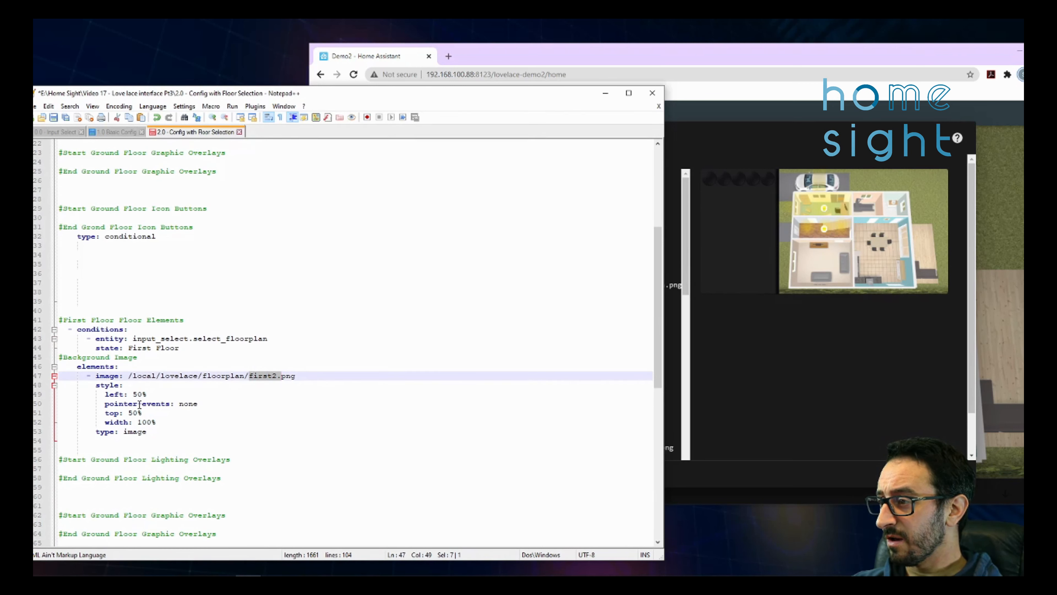
# Change Ground to First in the start and end Lighting Overlays comments of the first floor block.
pyautogui.moveTo(92, 459); pyautogui.dragTo(120, 459)
pyautogui.write('First')
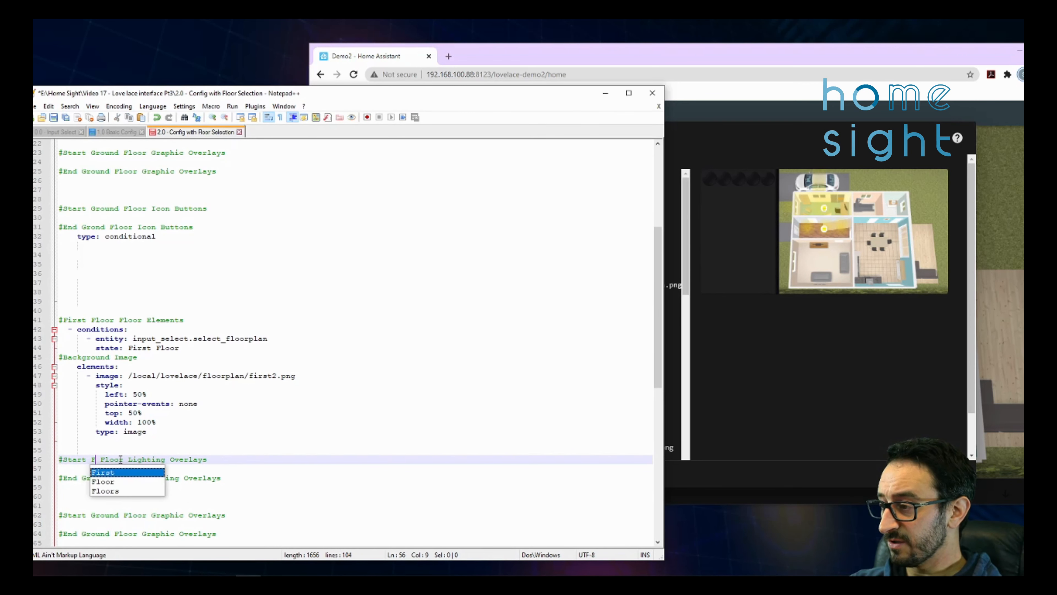
pyautogui.press('Escape')
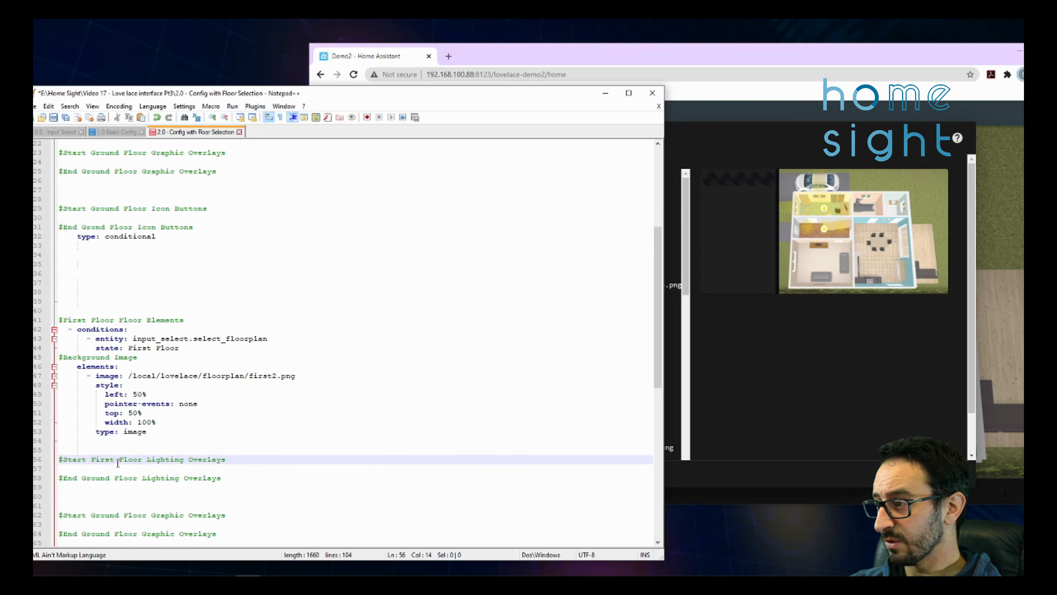
pyautogui.moveTo(115, 459); pyautogui.dragTo(91, 458)
pyautogui.hotkey('ctrl', 'c')
pyautogui.doubleClick(94, 477)
pyautogui.hotkey('ctrl', 'v')
# Change Ground to First in the Graphic Overlays and Icon Buttons comments of the first floor block.
pyautogui.doubleClick(102, 515)
pyautogui.hotkey('ctrl', 'v')
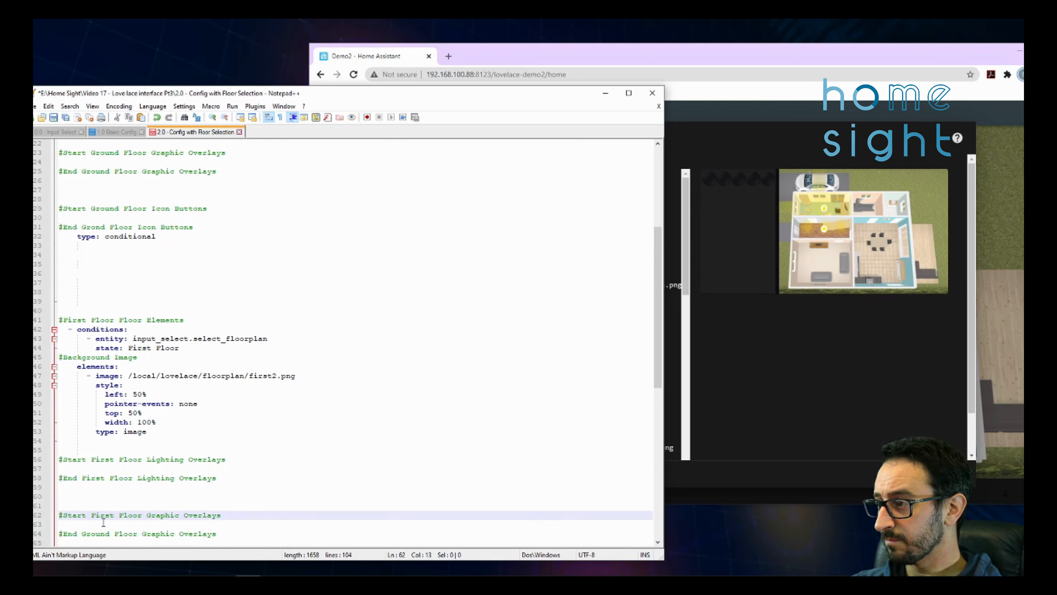
pyautogui.doubleClick(101, 533)
pyautogui.hotkey('ctrl', 'v')
pyautogui.scroll(-3, 109, 526)
pyautogui.hotkey('ctrl', 'v')
pyautogui.scroll(1, 125, 417)
pyautogui.click(161, 303)
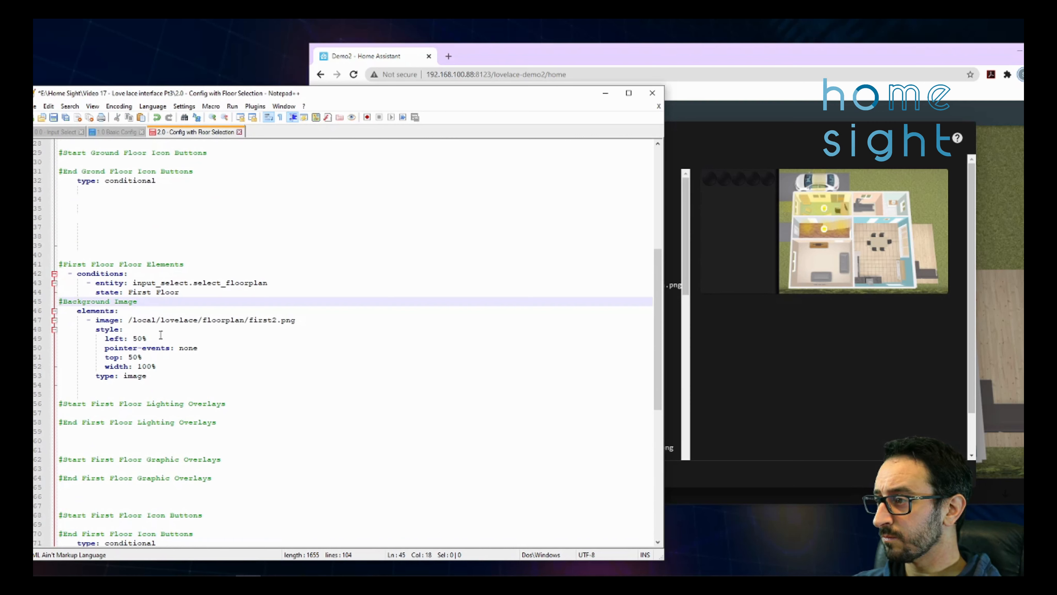
# Examine how the first floor block's type: conditional line aligns with its elements and conditions lines, and review the block's full extent.
pyautogui.scroll(-4, 183, 402)
pyautogui.scroll(-1, 183, 404)
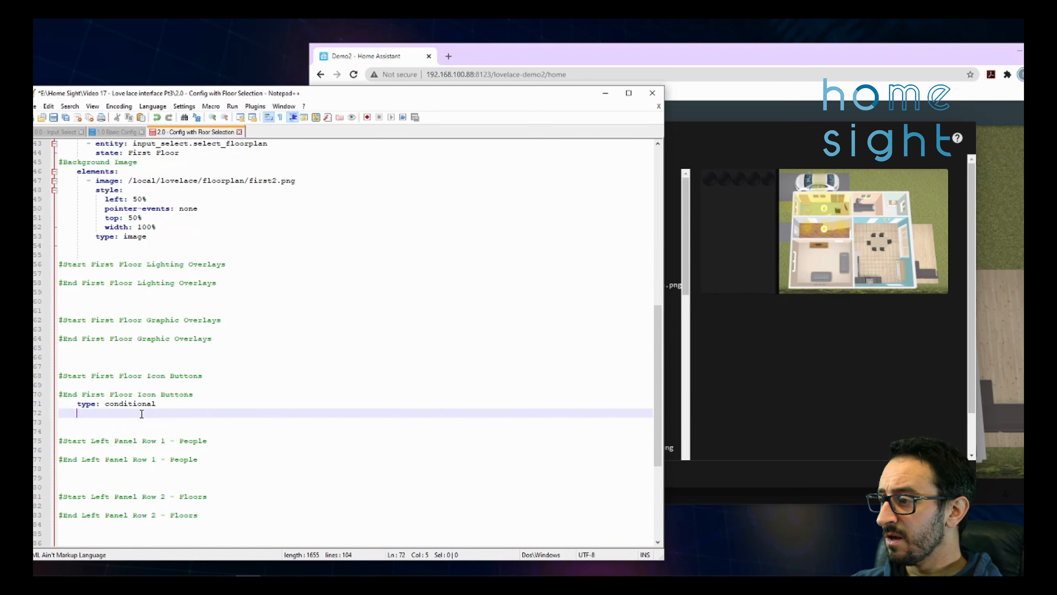
pyautogui.moveTo(166, 404); pyautogui.dragTo(61, 406)
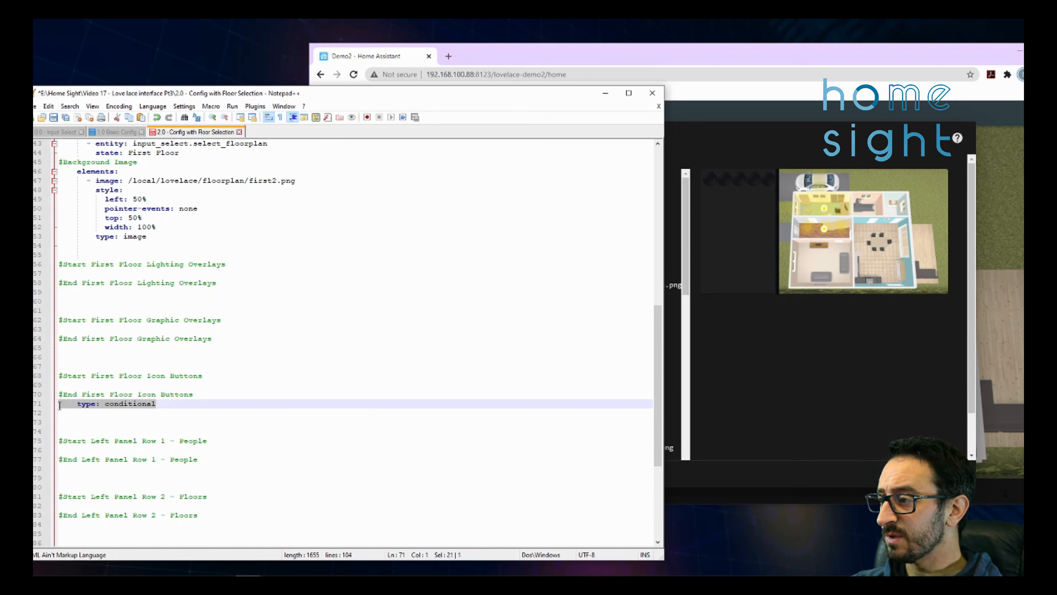
pyautogui.click(78, 404)
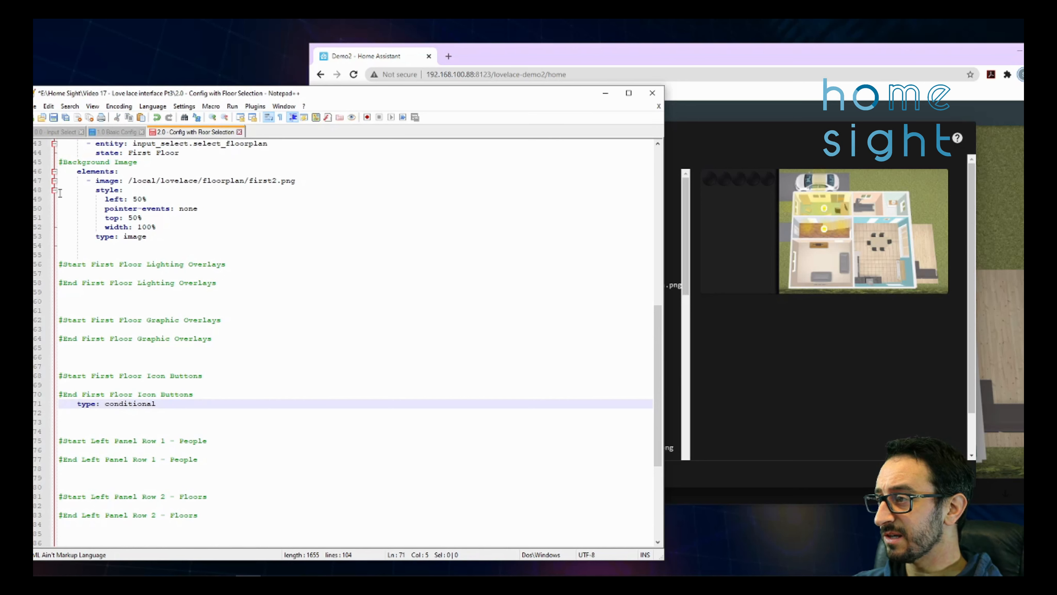
pyautogui.click(77, 175)
pyautogui.scroll(3, 78, 175)
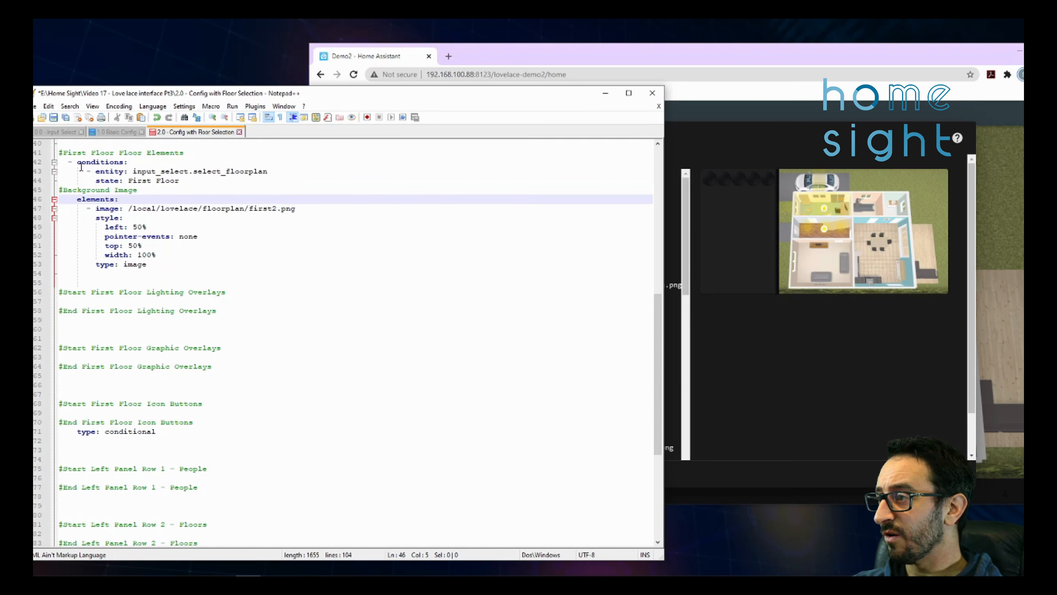
pyautogui.click(79, 163)
pyautogui.moveTo(79, 163); pyautogui.dragTo(130, 163)
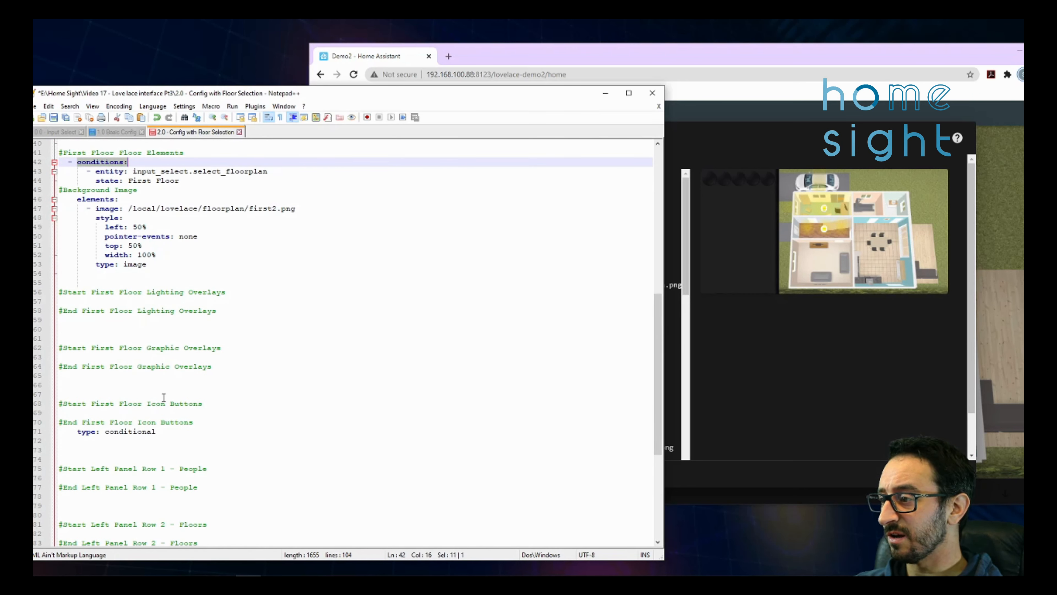
pyautogui.scroll(-4, 164, 397)
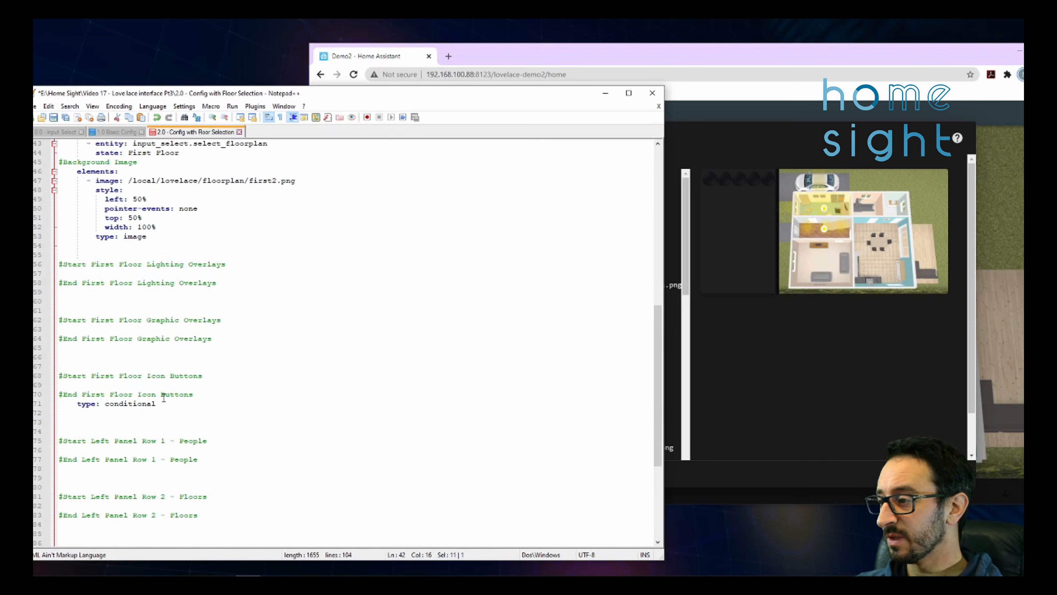
pyautogui.click(85, 349)
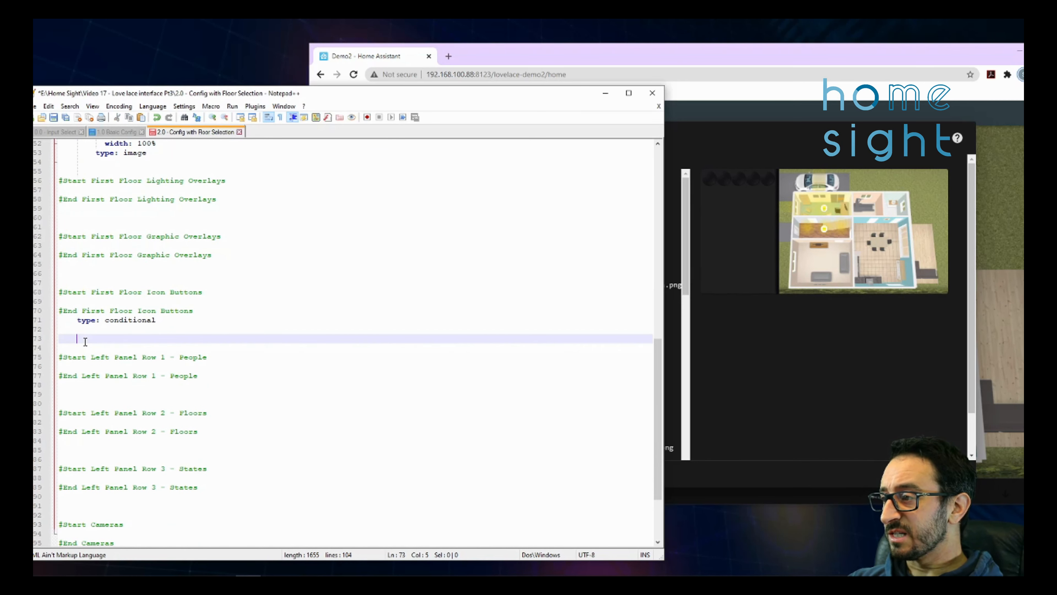
pyautogui.click(70, 345)
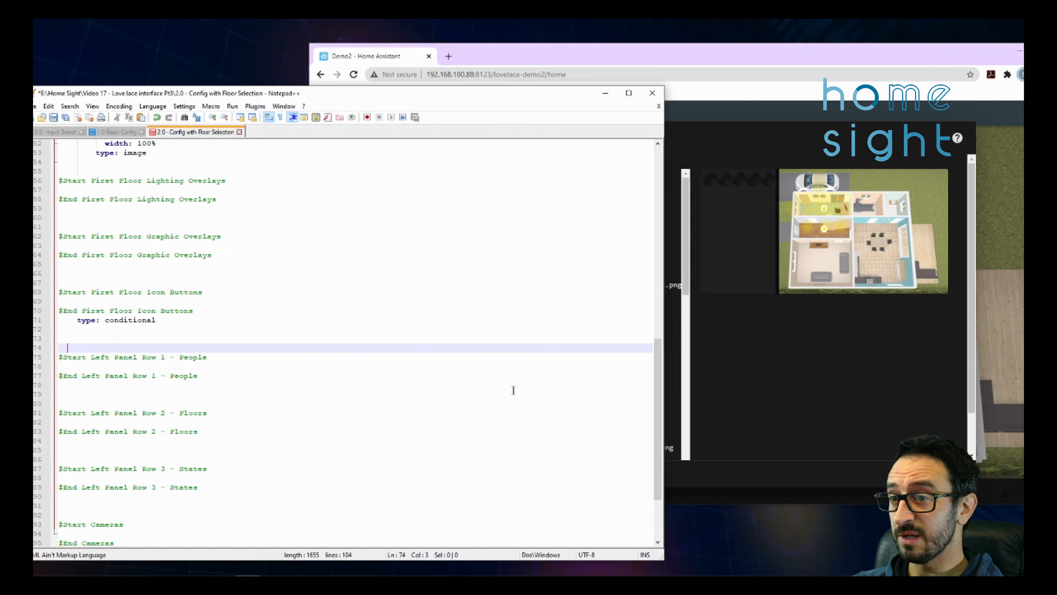
pyautogui.scroll(4, 115, 363)
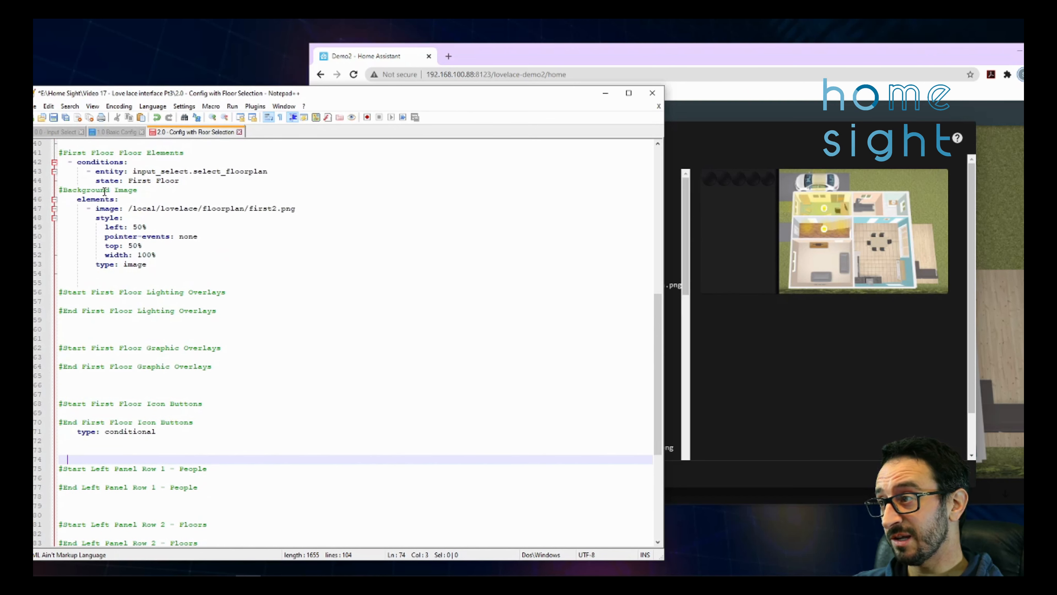
pyautogui.moveTo(77, 163); pyautogui.dragTo(183, 433)
pyautogui.click(185, 434)
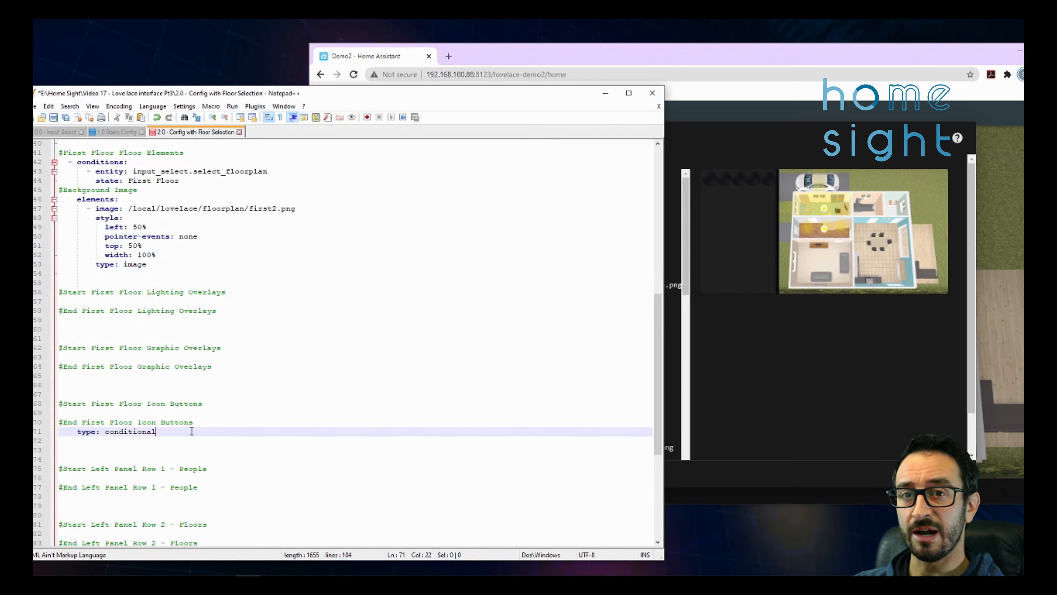
# Review the Left Panel Row 1 - People and Row 2 - Floors comment sections below the conditional blocks.
pyautogui.scroll(-1, 185, 435)
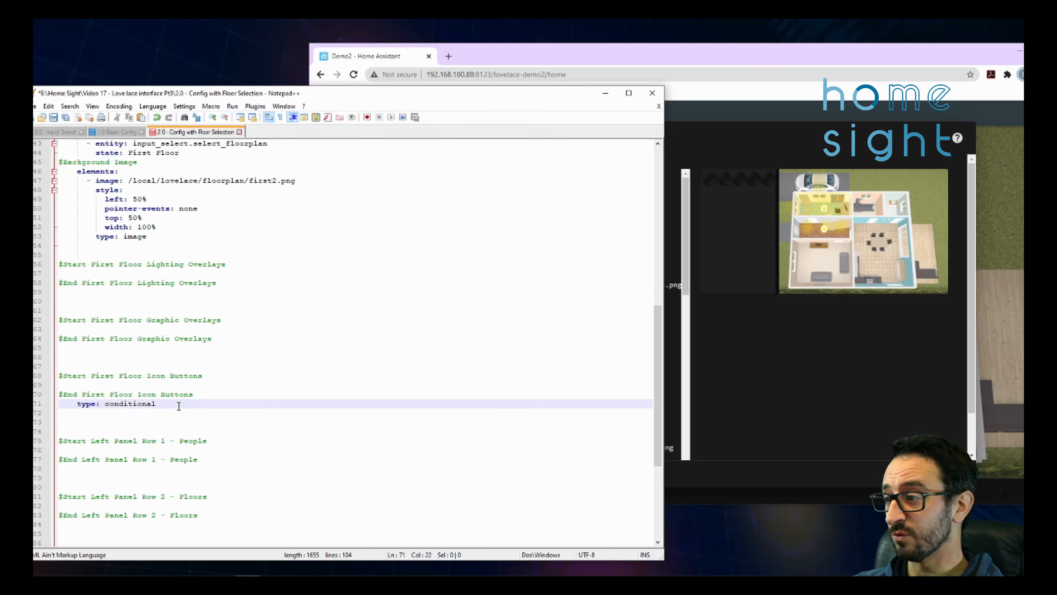
pyautogui.scroll(-1, 177, 412)
pyautogui.scroll(-1, 147, 426)
pyautogui.click(92, 376)
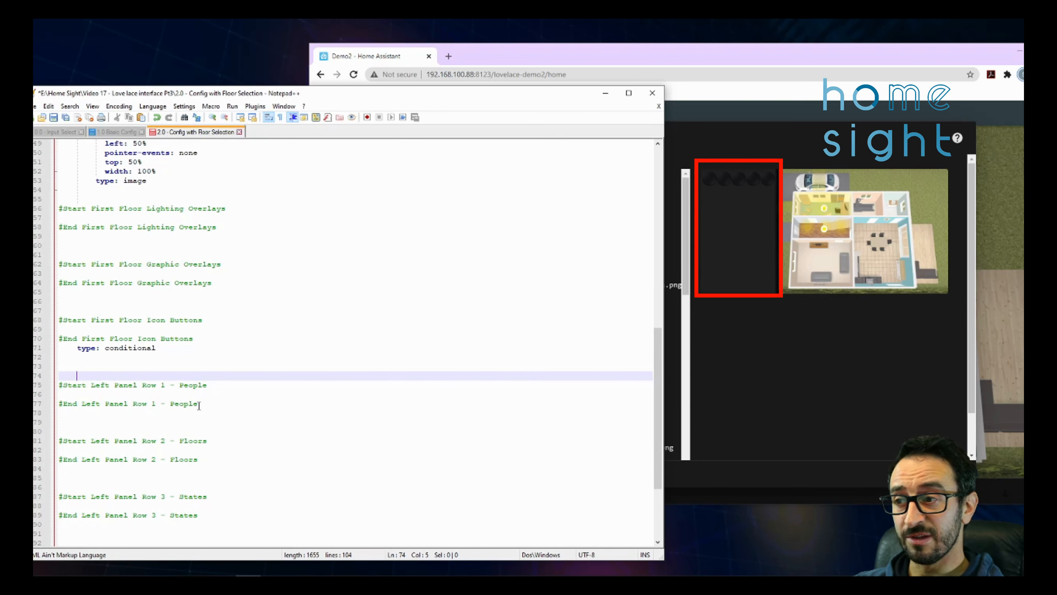
pyautogui.scroll(-2, 153, 405)
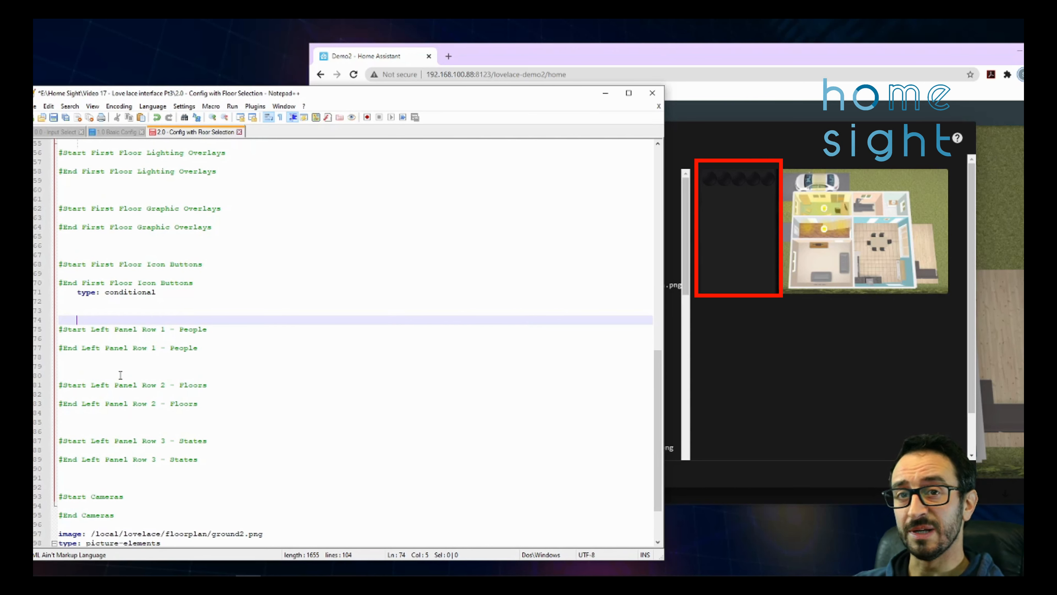
pyautogui.moveTo(63, 320)
pyautogui.mouseDown()
pyautogui.moveTo(214, 350)
pyautogui.moveTo(57, 330)
pyautogui.mouseUp()
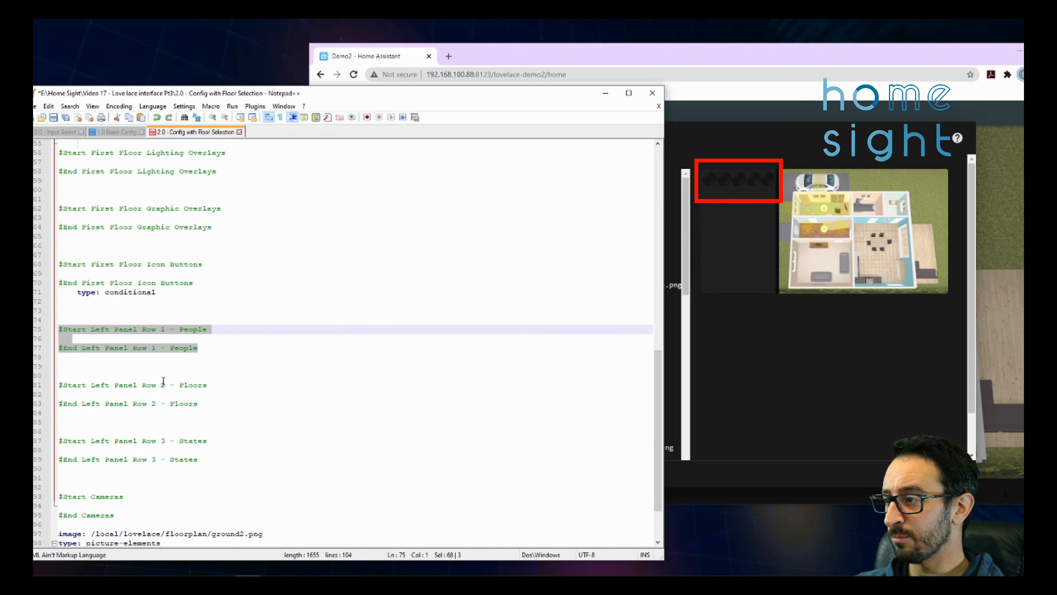
pyautogui.click(157, 368)
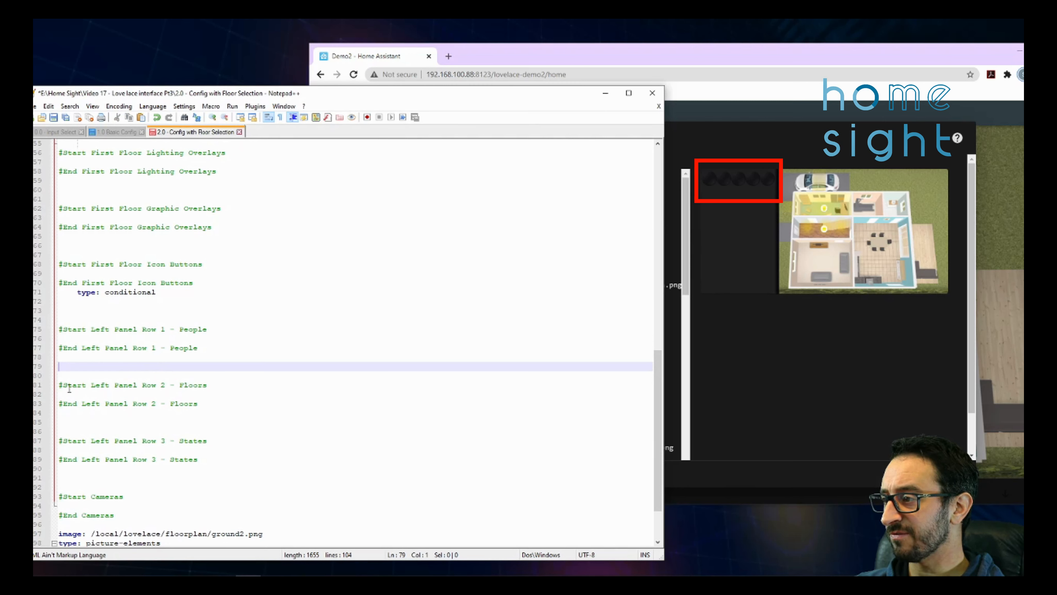
pyautogui.keyDown('shift'); pyautogui.click(229, 414); pyautogui.keyUp('shift')
pyautogui.click(224, 418)
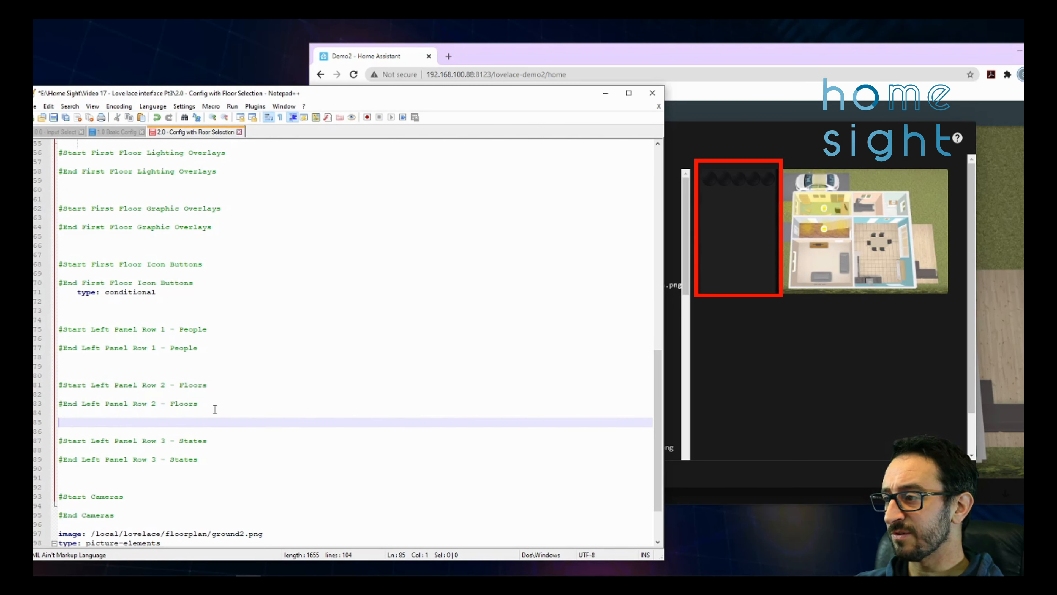
# Review the Left Panel Row 3 - States and Cameras comment sections near the end of the configuration.
pyautogui.scroll(-2, 194, 436)
pyautogui.moveTo(88, 369); pyautogui.dragTo(216, 406)
pyautogui.click(223, 418)
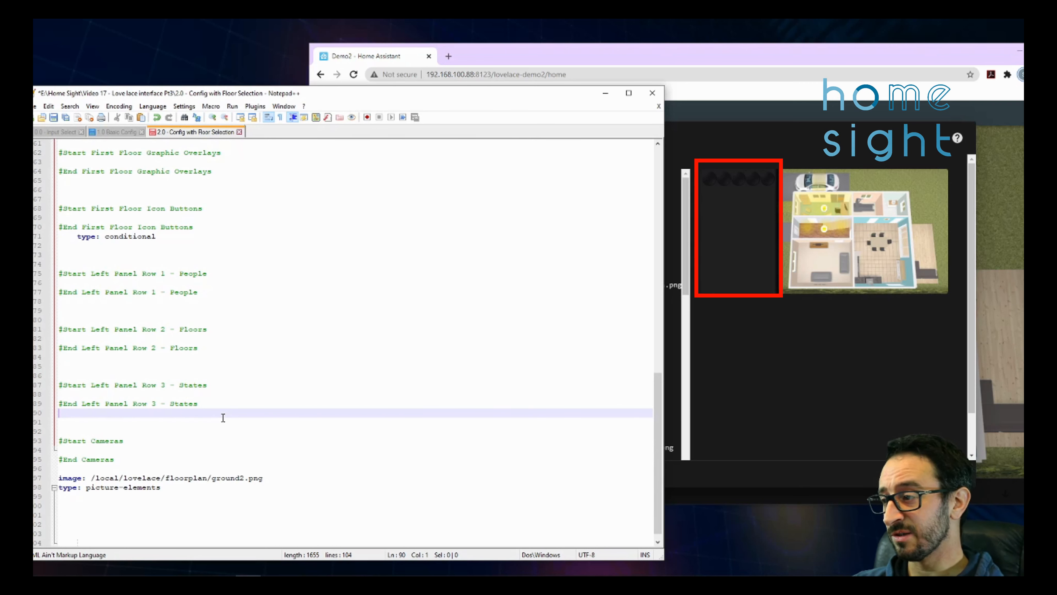
pyautogui.moveTo(209, 428); pyautogui.dragTo(122, 458)
pyautogui.click(122, 458)
pyautogui.click(74, 418)
pyautogui.moveTo(77, 376); pyautogui.dragTo(144, 412)
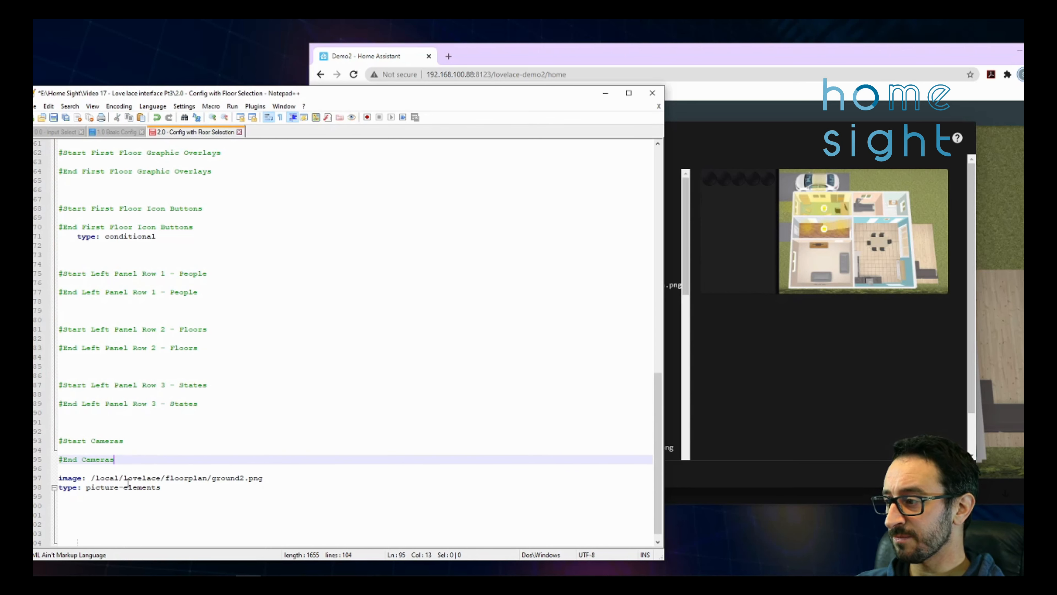
# Examine the closing image and type: picture-elements lines and the opening elements: line that frame the whole configuration.
pyautogui.scroll(-1, 194, 475)
pyautogui.moveTo(191, 479); pyautogui.dragTo(55, 472)
pyautogui.click(264, 469)
pyautogui.moveTo(275, 470); pyautogui.dragTo(49, 470)
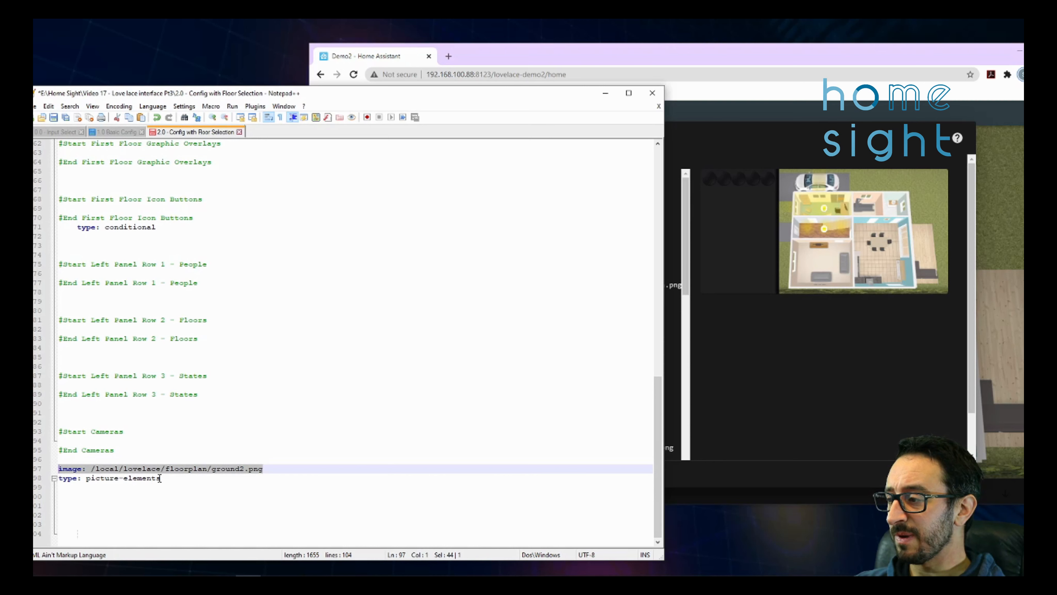
pyautogui.scroll(20, 291, 437)
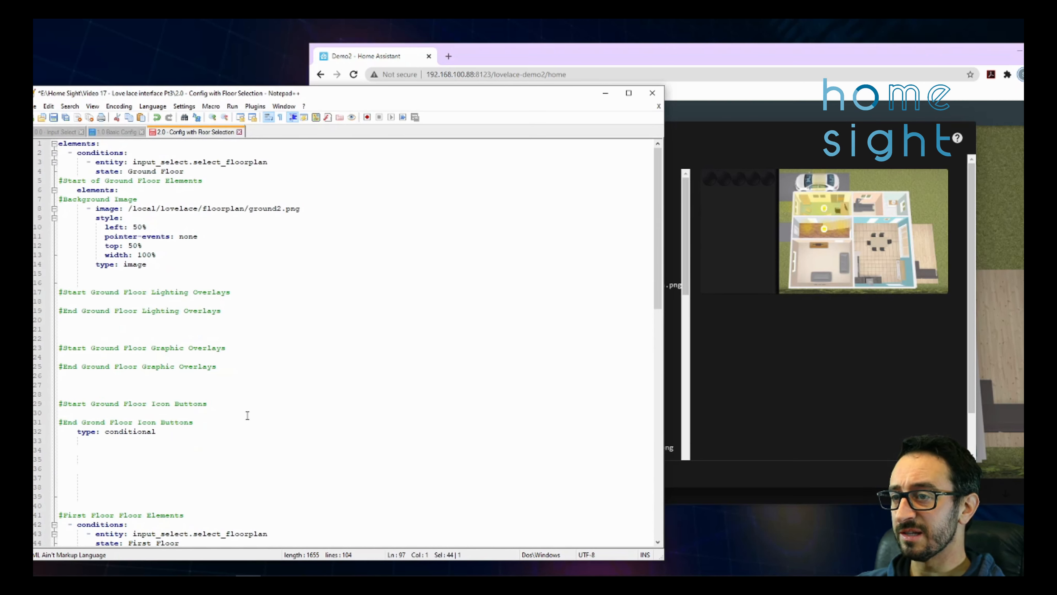
pyautogui.moveTo(58, 144); pyautogui.dragTo(101, 144)
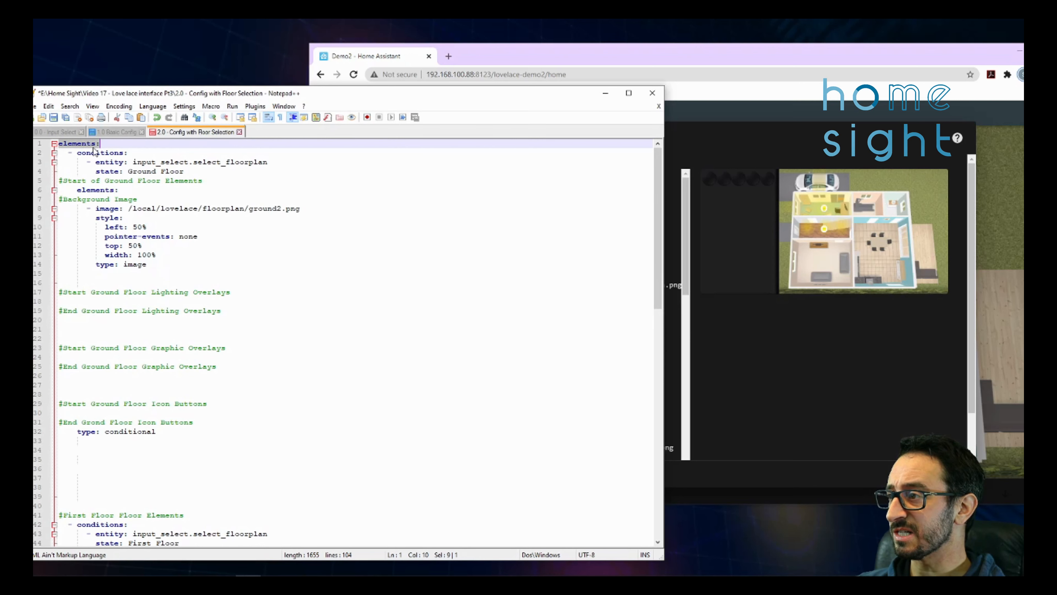
pyautogui.scroll(-20, 96, 179)
pyautogui.moveTo(179, 474); pyautogui.dragTo(52, 470)
pyautogui.scroll(20, 290, 372)
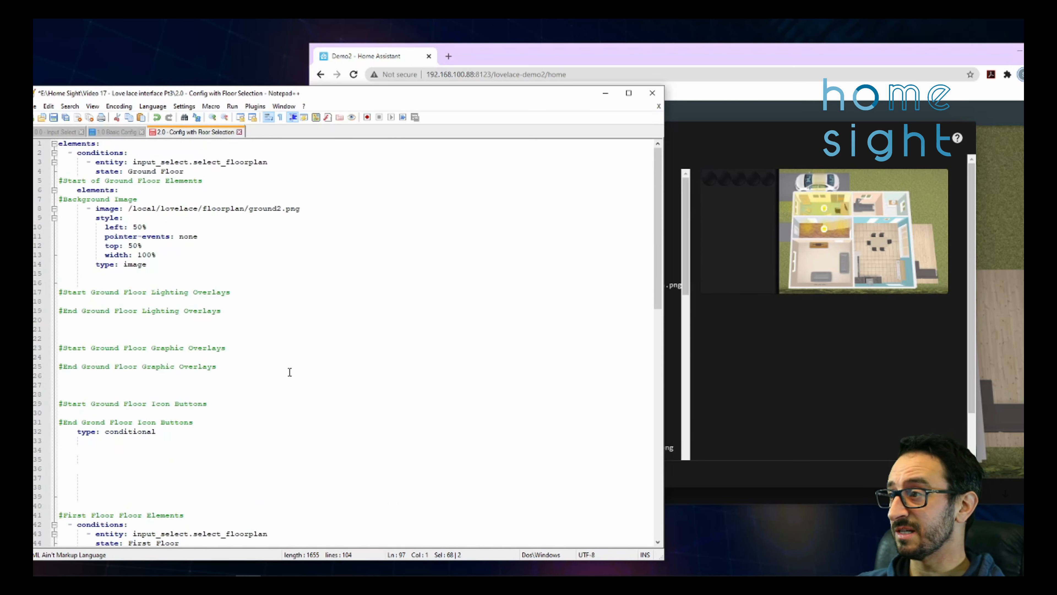
# Copy the whole configuration, replace the Picture Elements card's YAML in Home Assistant with it, and save the card.
pyautogui.scroll(-6, 197, 291)
pyautogui.click(199, 303)
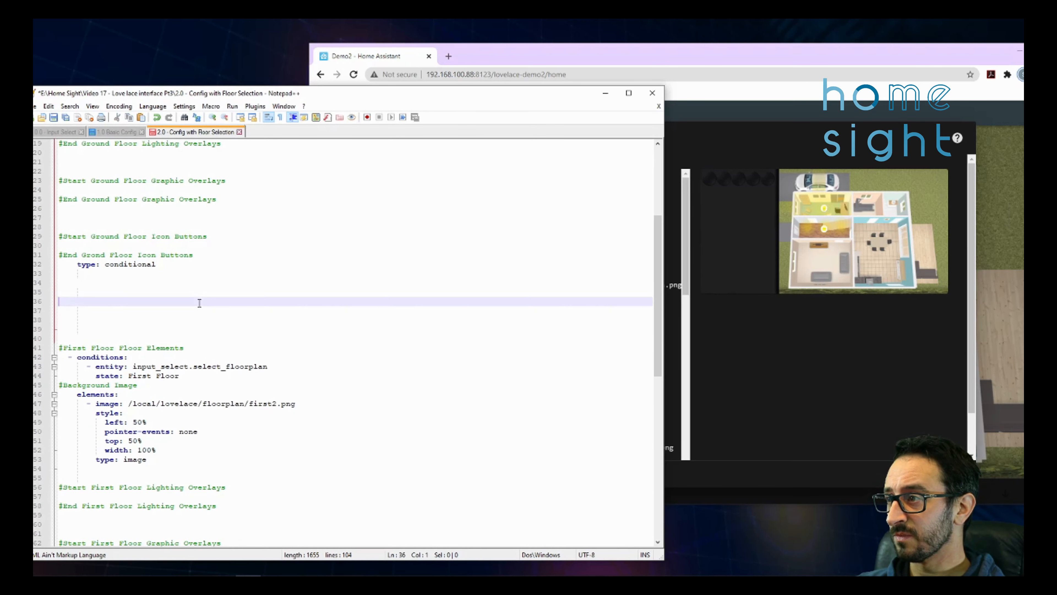
pyautogui.hotkey('ctrl', 'a')
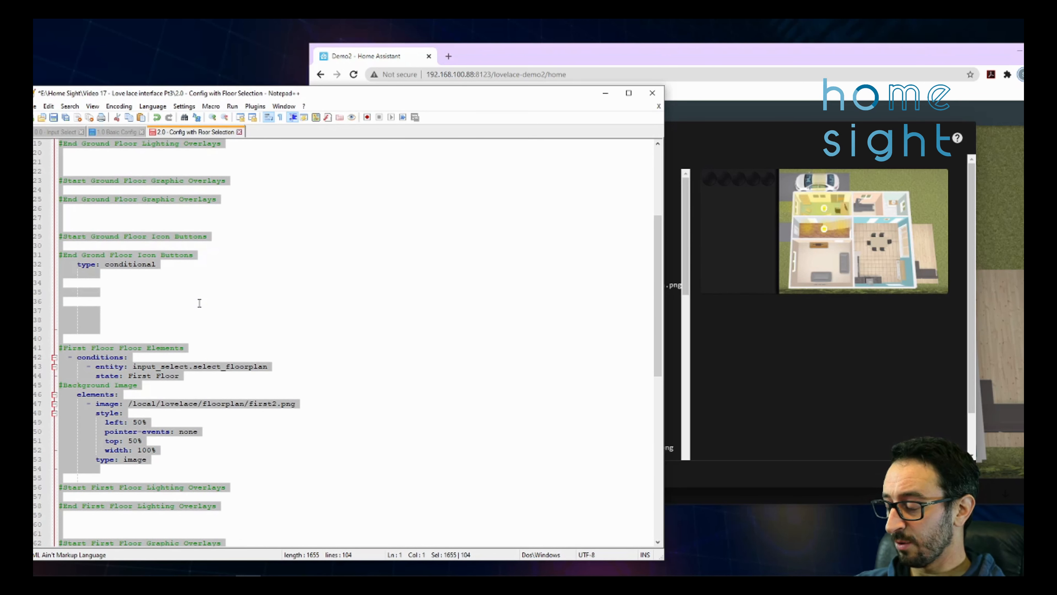
pyautogui.click(612, 44)
pyautogui.hotkey('ctrl', 'a')
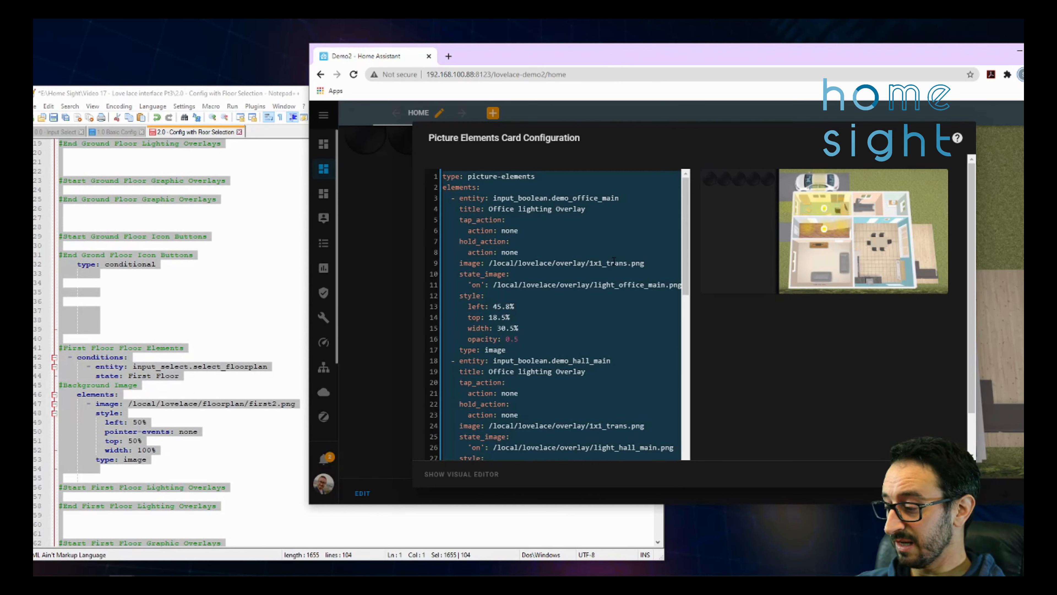
pyautogui.hotkey('ctrl', 'v')
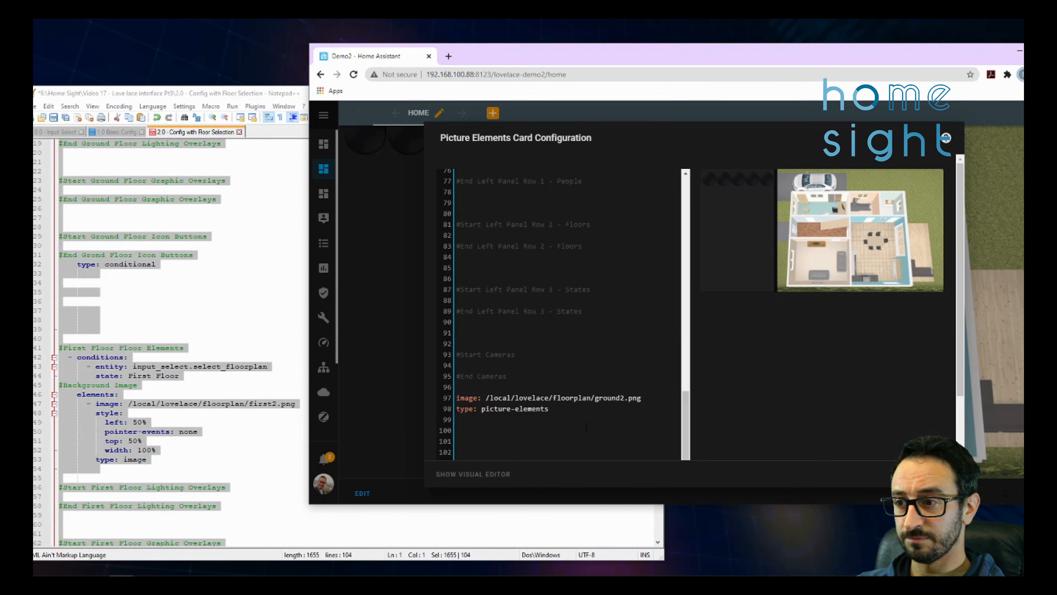
pyautogui.scroll(20, 586, 427)
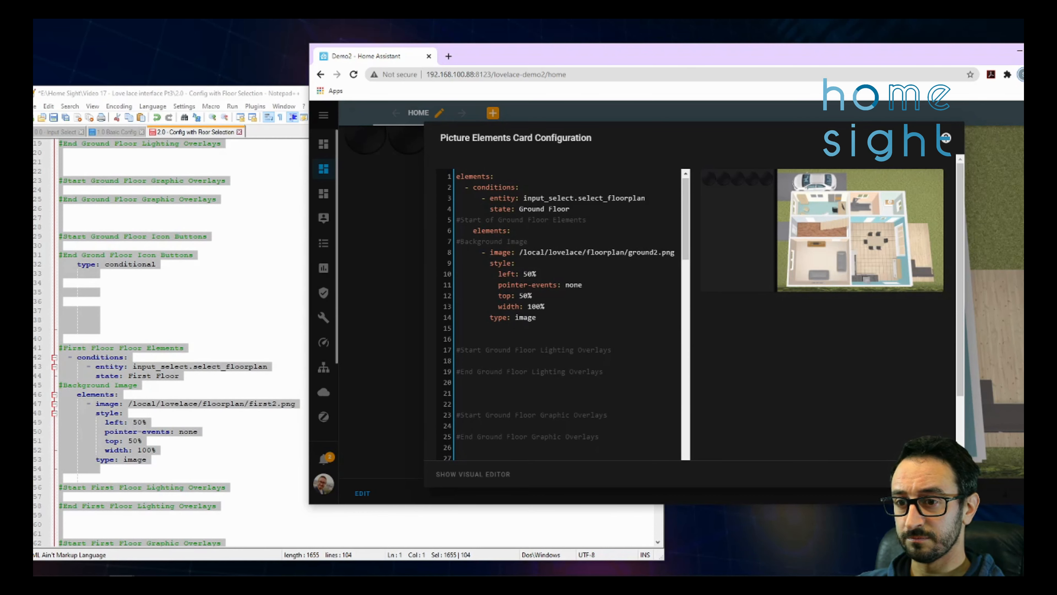
pyautogui.click(942, 474)
pyautogui.scroll(2, 482, 276)
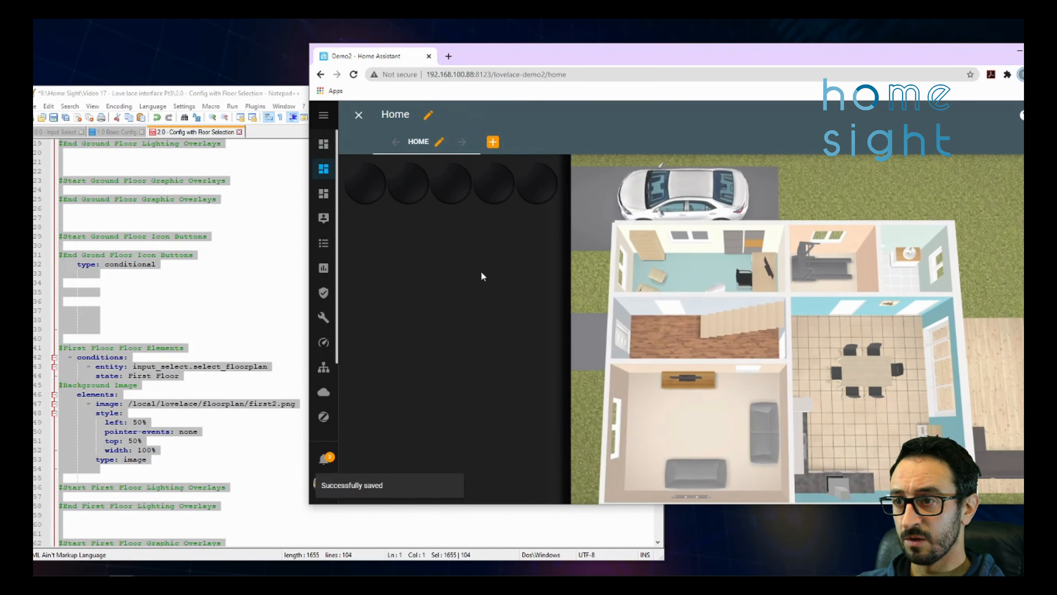
# Enlarge and reposition the Home Assistant browser window so that more of the floor plan dashboard fits in view.
pyautogui.moveTo(309, 503); pyautogui.dragTo(195, 537)
pyautogui.scroll(-2, 540, 290)
pyautogui.scroll(2, 498, 287)
pyautogui.scroll(-2, 498, 287)
pyautogui.scroll(2, 498, 287)
pyautogui.moveTo(508, 49); pyautogui.dragTo(431, 45)
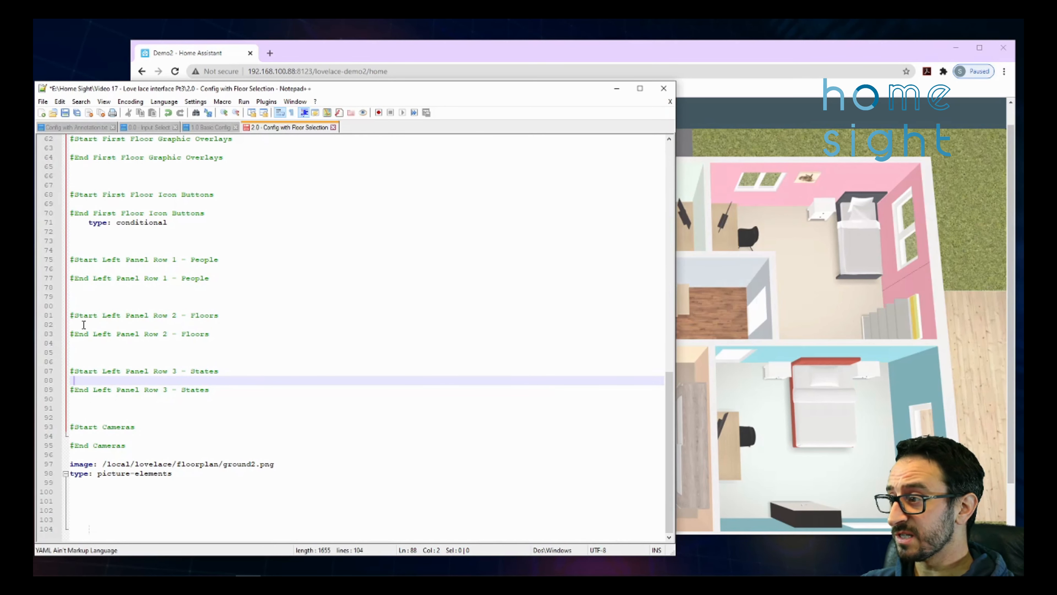
# Add to Row 2 - Floors an image_floor.png image at left 3.7% and a select_floorplan state icon at left 9.5%, both calling input_select.select_next on tap.
pyautogui.click(108, 319)
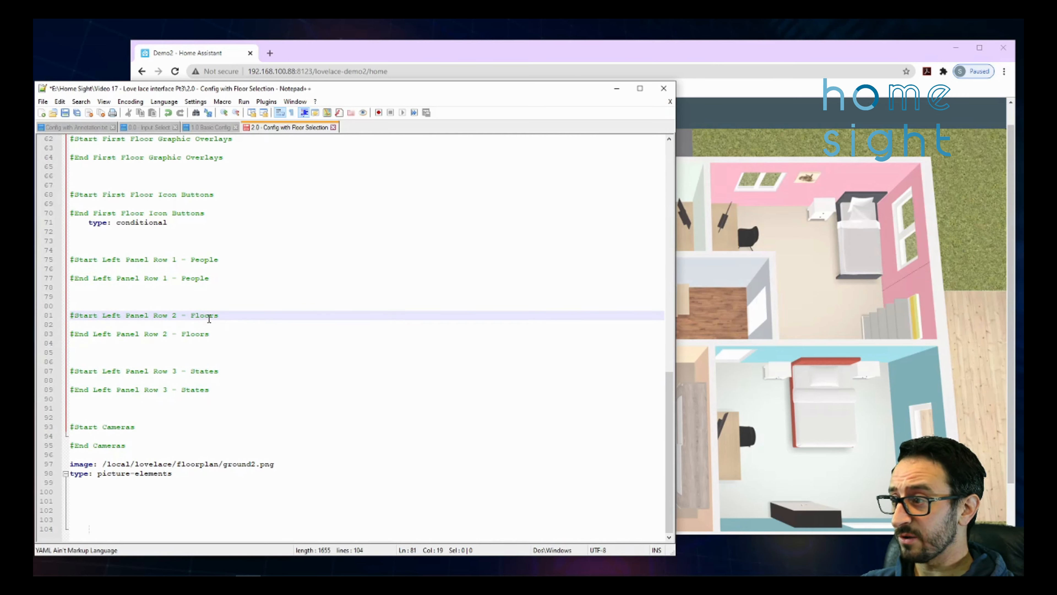
pyautogui.click(225, 324)
pyautogui.press('Return')
pyautogui.press('Return')
pyautogui.press('Up')
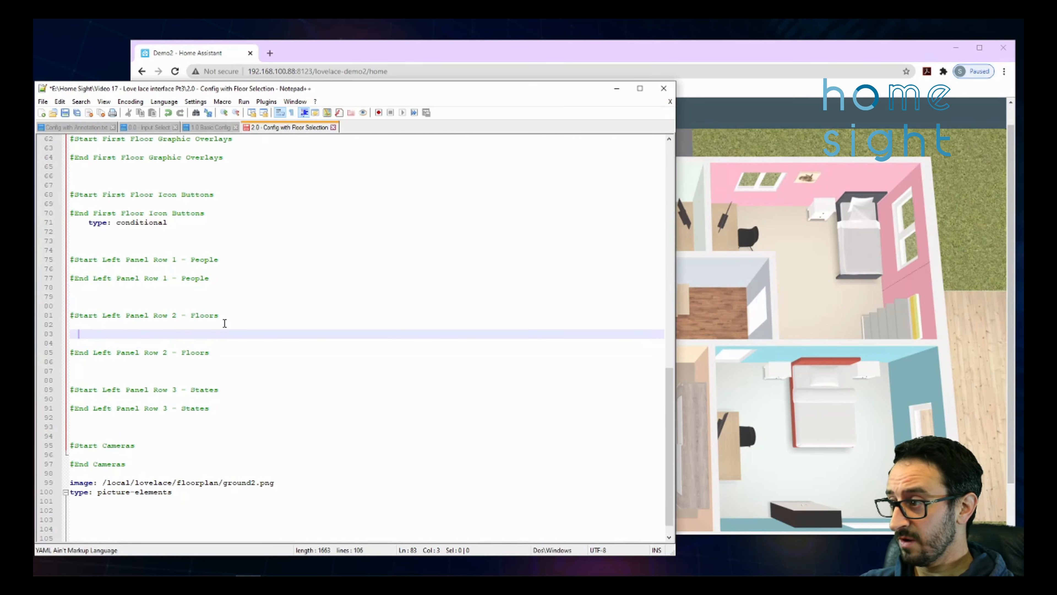
pyautogui.press('BackSpace')
pyautogui.press('BackSpace')
pyautogui.write('- image: /local/lovelace/floorplan/image_floor.png     style:       left: 3.7%       top: 20%       width: 5%     tap_action:       action: call-service       service: input_select.select_next       service_data:         entity_id: input_select.select_floorplan     type: image   - entity: input_select.select_floorplan     hold_action:       action: more-info     image: /local/lovelace/icon/icon_floor_1.png     state_image:       First Floor: /local/lovelace/icon/icon_floor_1.png       Ground Floor: /local/lovelace/icon/icon_floor_g.png     style:       left: 9.5%       top: 20%       width: 5%     tap_action:       action: call-service       service: input_select.select_next       service_data:         entity_id: input_select.select_floorplan     type: image')
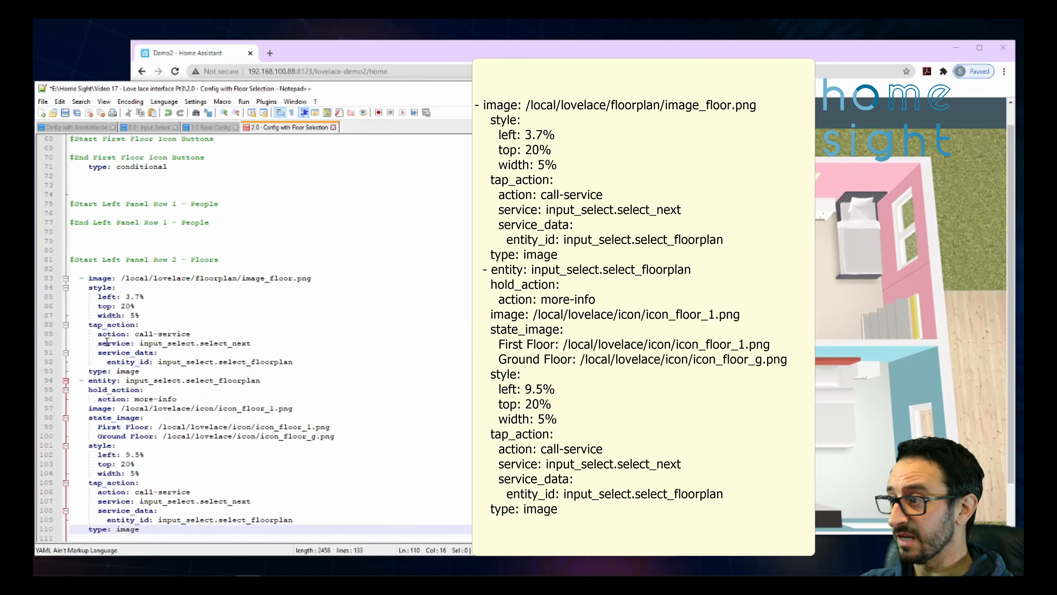
# Examine the image_floor.png element's style, tap_action, select_next service, service_data and type lines.
pyautogui.click(102, 271)
pyautogui.scroll(-1, 91, 276)
pyautogui.click(322, 249)
pyautogui.moveTo(84, 250); pyautogui.dragTo(150, 267)
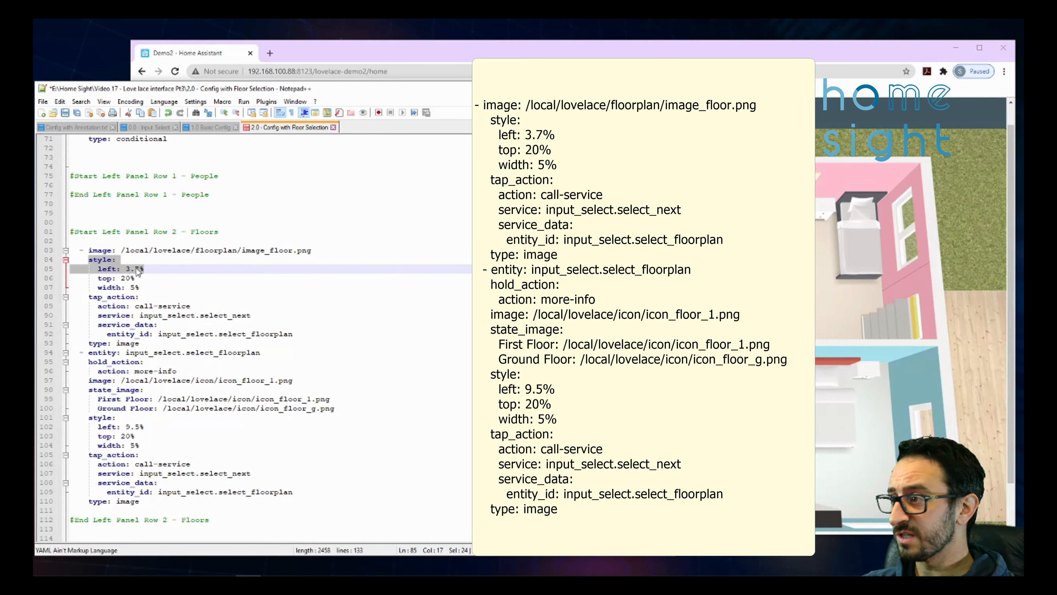
pyautogui.click(121, 268)
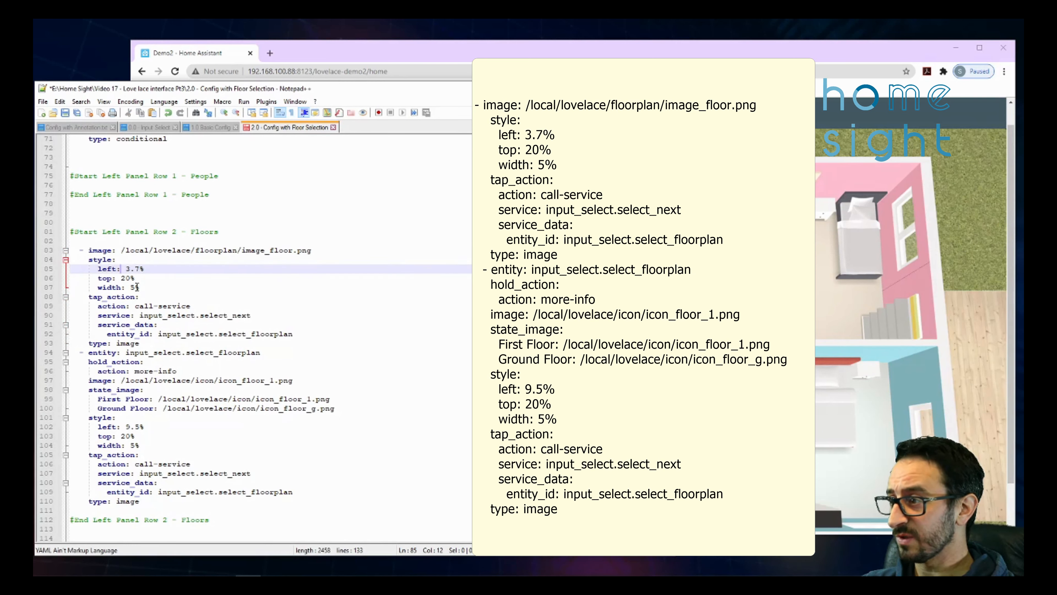
pyautogui.click(125, 306)
pyautogui.moveTo(213, 306); pyautogui.dragTo(139, 306)
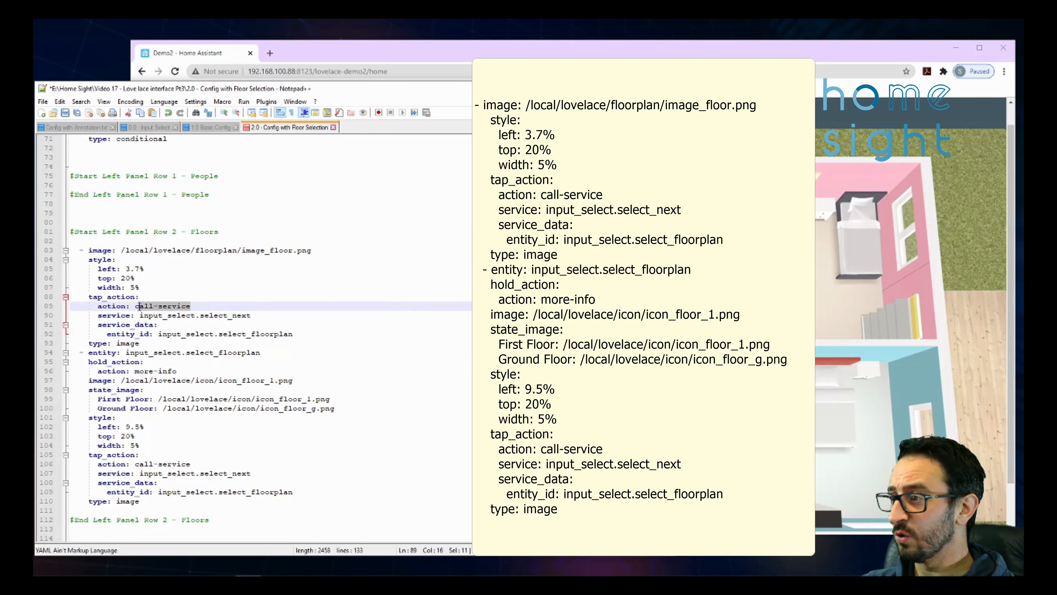
pyautogui.click(202, 315)
pyautogui.moveTo(98, 316); pyautogui.dragTo(252, 315)
pyautogui.click(257, 316)
pyautogui.click(170, 315)
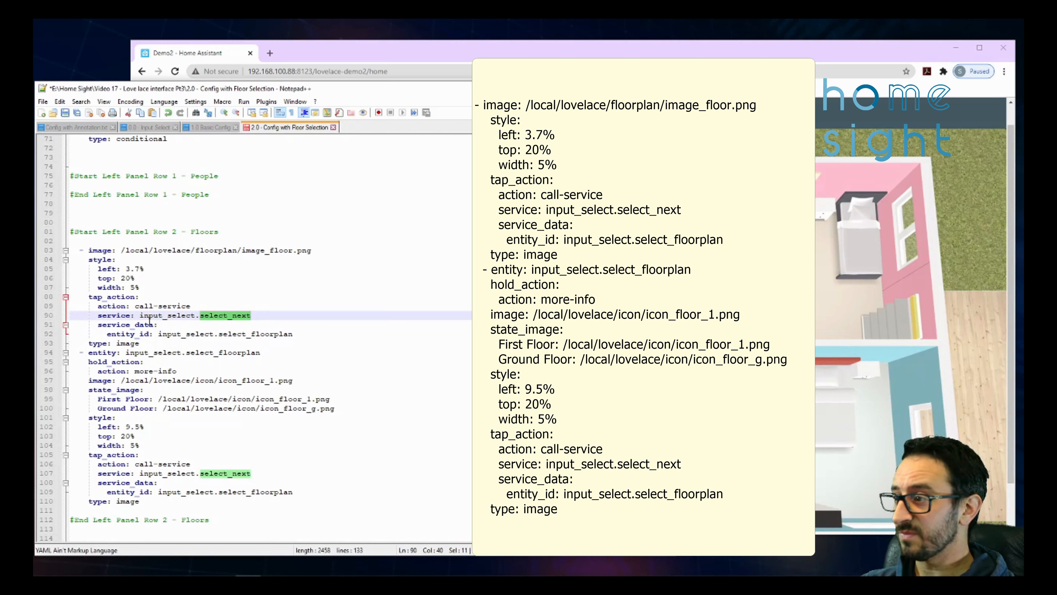
pyautogui.moveTo(96, 324); pyautogui.dragTo(176, 322)
pyautogui.moveTo(293, 334); pyautogui.dragTo(89, 343)
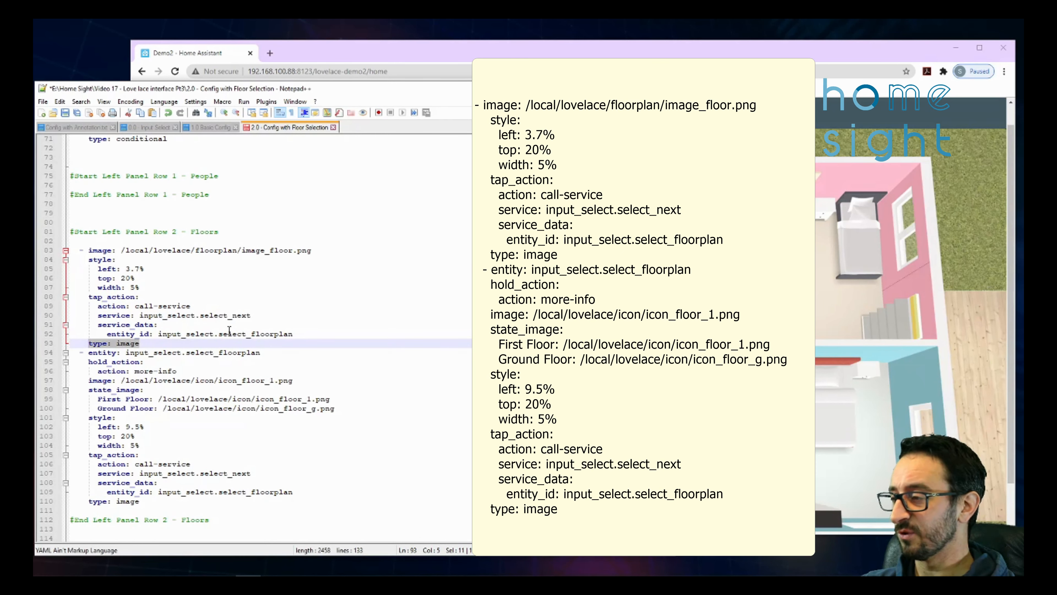
# Compare the second element's entity line with the image path that starts the first Row 2 - Floors element.
pyautogui.click(118, 353)
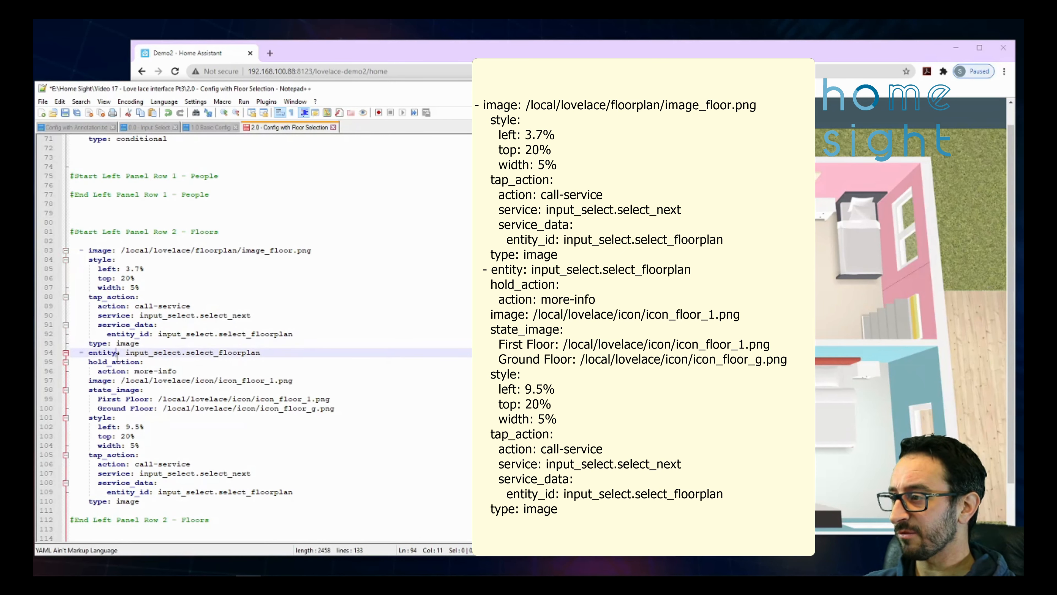
pyautogui.doubleClick(91, 353)
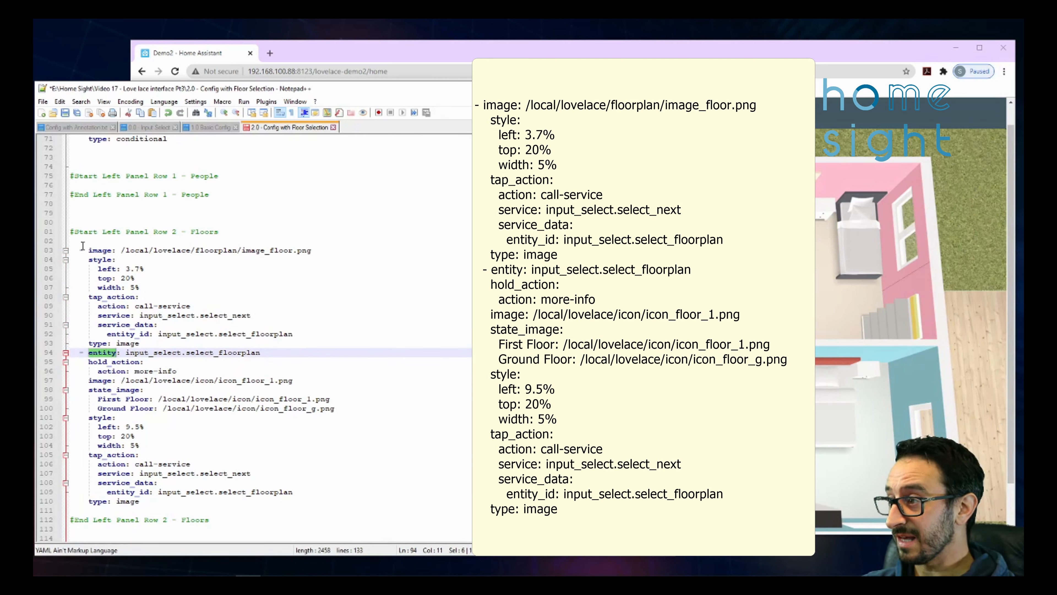
pyautogui.moveTo(89, 250); pyautogui.dragTo(195, 310)
pyautogui.moveTo(237, 250); pyautogui.dragTo(306, 252)
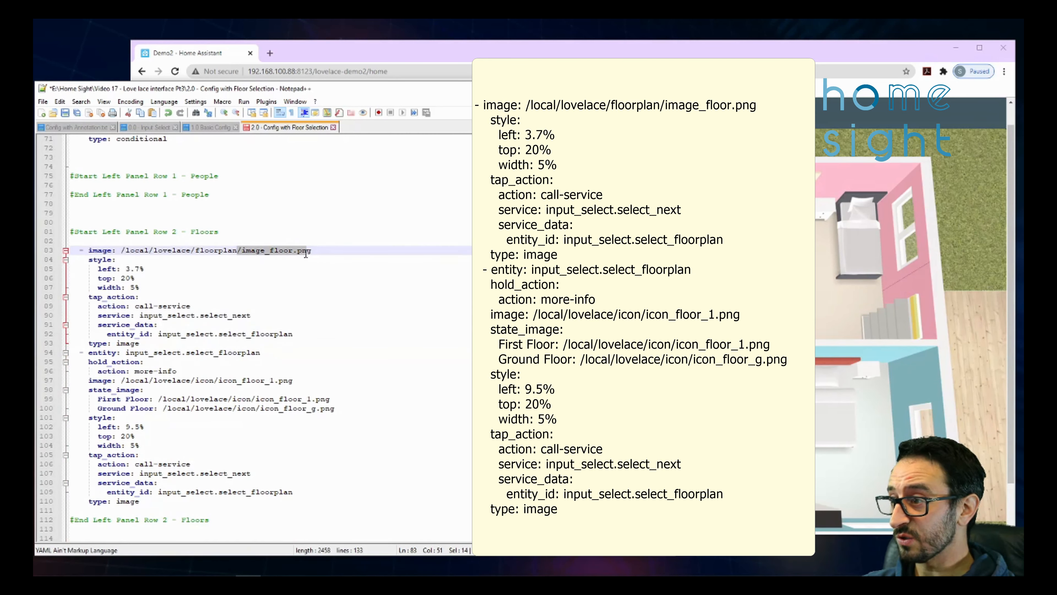
pyautogui.click(312, 252)
pyautogui.moveTo(196, 250); pyautogui.dragTo(237, 250)
pyautogui.click(88, 354)
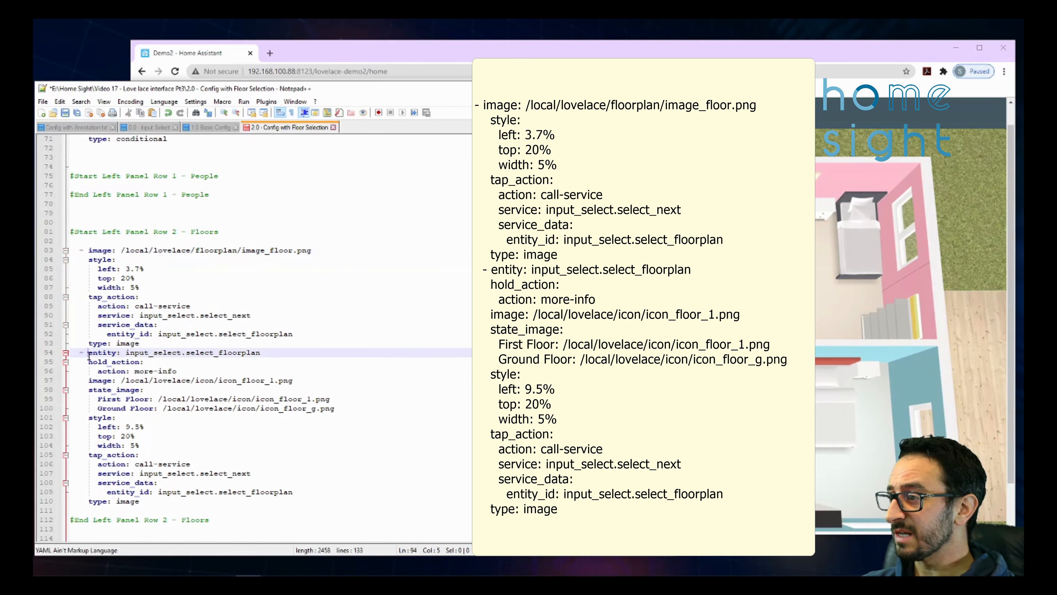
pyautogui.moveTo(261, 352); pyautogui.dragTo(126, 352)
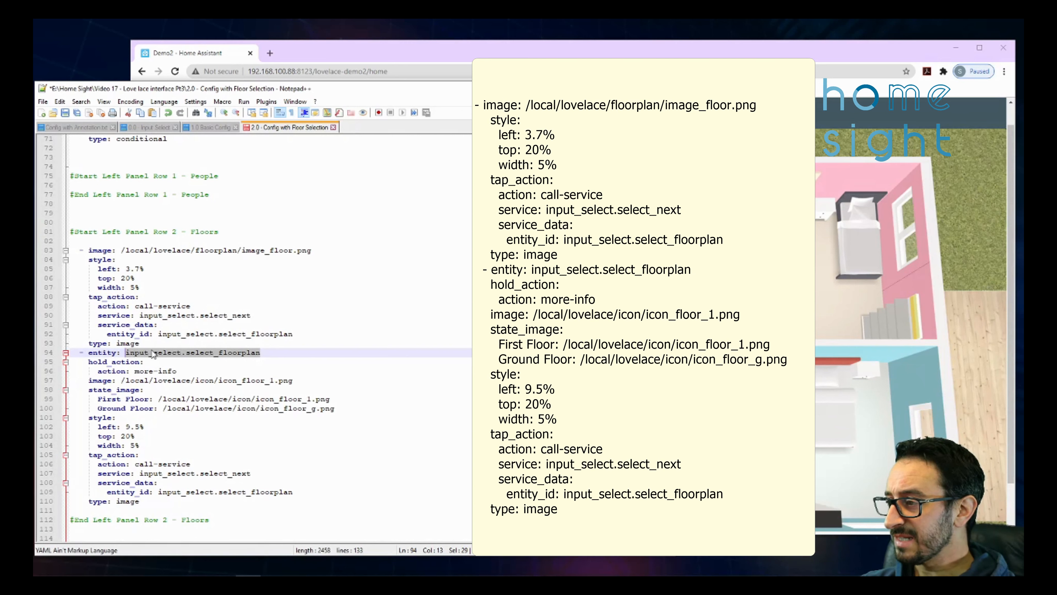
# Examine the second element's hold_action, default image, First Floor and Ground Floor state images, and tap_action service.
pyautogui.click(262, 353)
pyautogui.moveTo(88, 363); pyautogui.dragTo(184, 371)
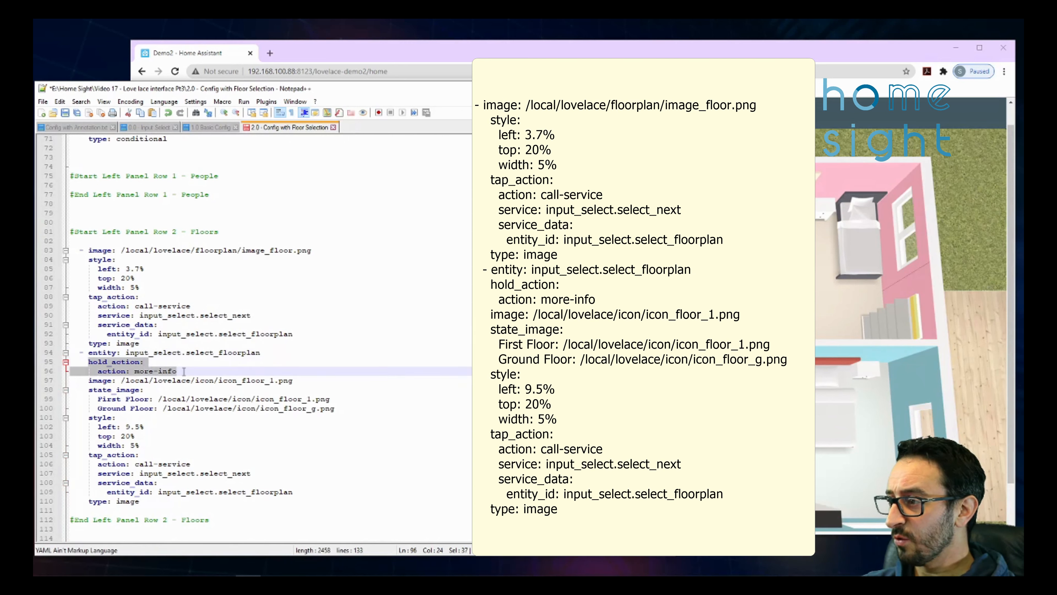
pyautogui.moveTo(303, 380); pyautogui.dragTo(164, 392)
pyautogui.click(261, 381)
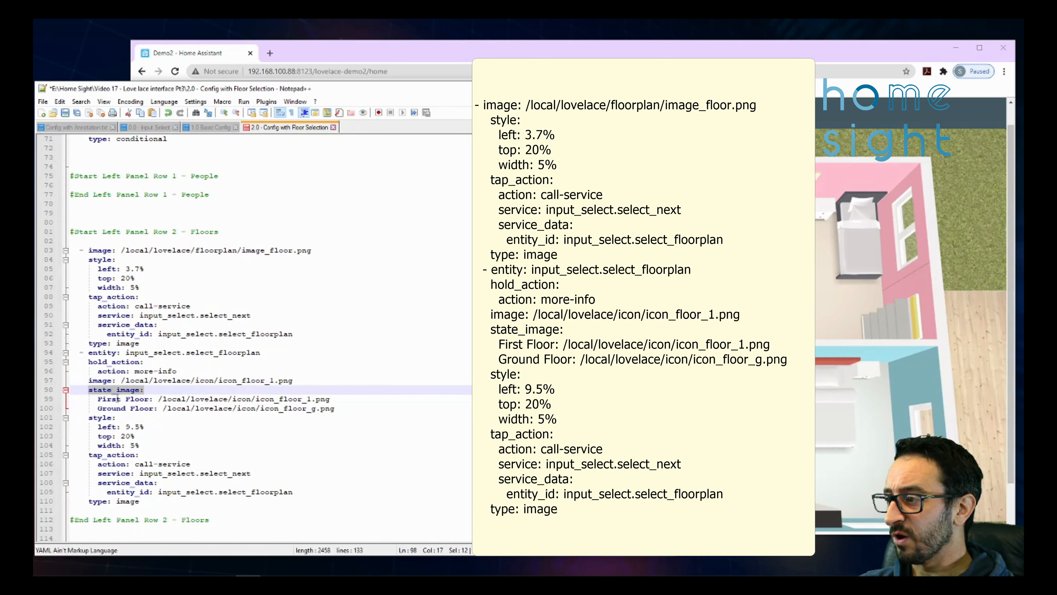
pyautogui.moveTo(99, 399); pyautogui.dragTo(152, 405)
pyautogui.click(263, 395)
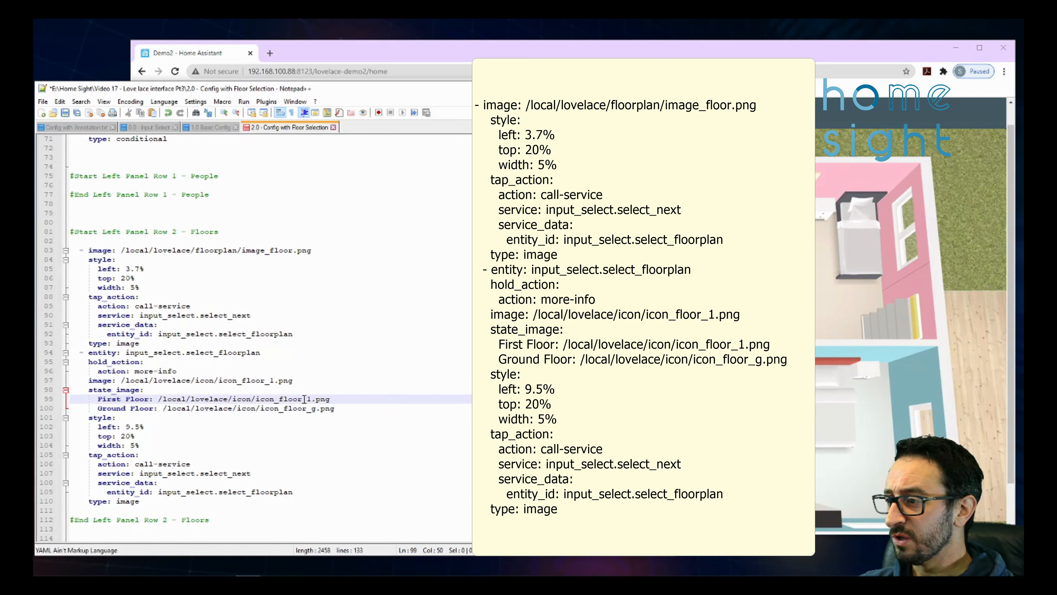
pyautogui.moveTo(311, 408); pyautogui.dragTo(316, 408)
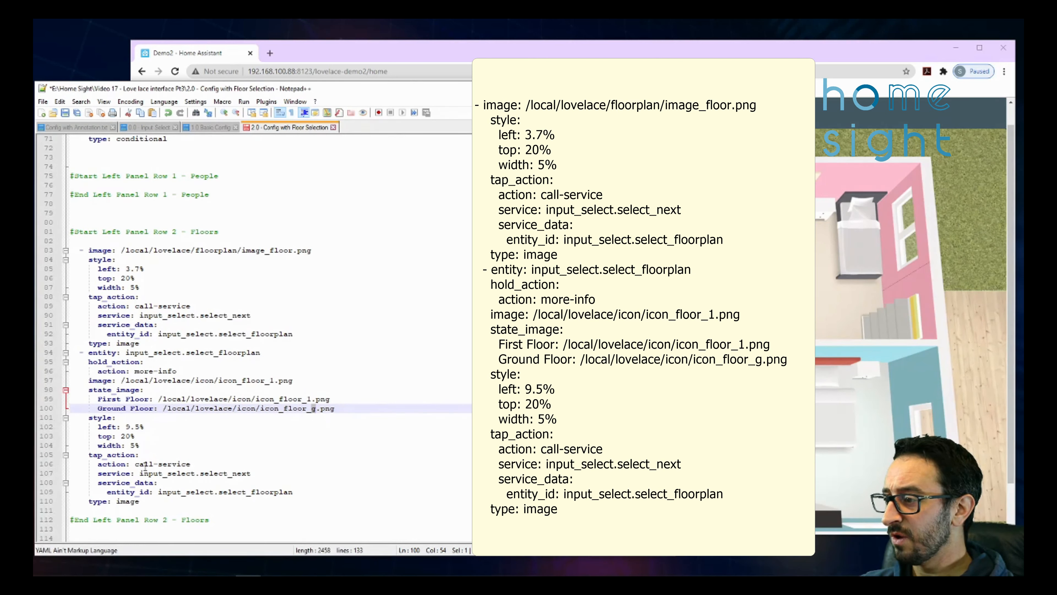
pyautogui.moveTo(135, 464)
pyautogui.mouseDown()
pyautogui.moveTo(215, 474)
pyautogui.moveTo(141, 473)
pyautogui.mouseUp()
pyautogui.click(232, 465)
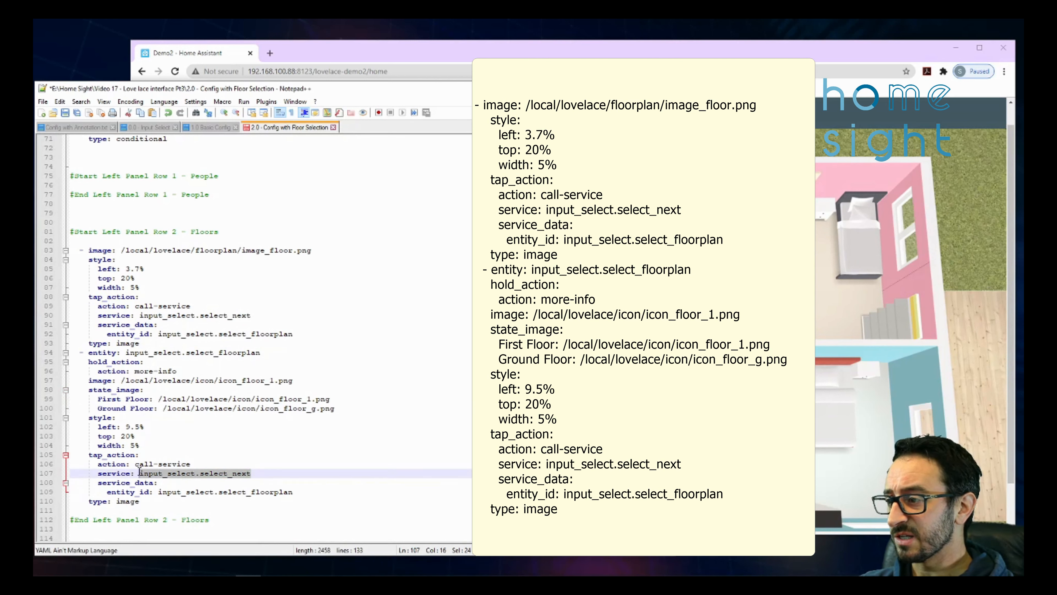
pyautogui.moveTo(98, 399)
pyautogui.mouseDown()
pyautogui.moveTo(305, 409)
pyautogui.moveTo(102, 401)
pyautogui.mouseUp()
pyautogui.click(102, 401)
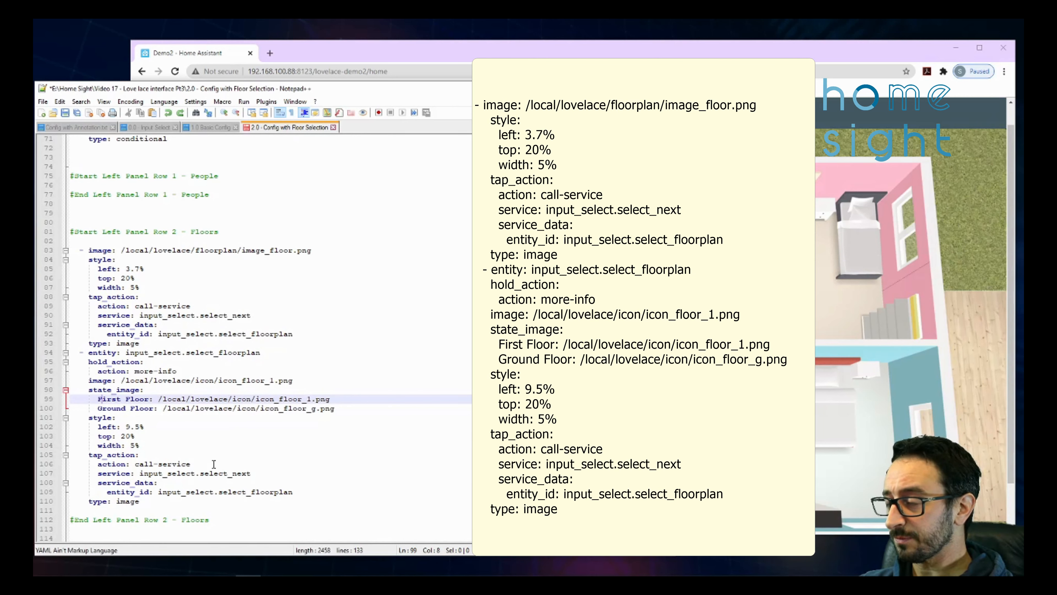
pyautogui.moveTo(255, 473); pyautogui.dragTo(200, 474)
pyautogui.click(191, 443)
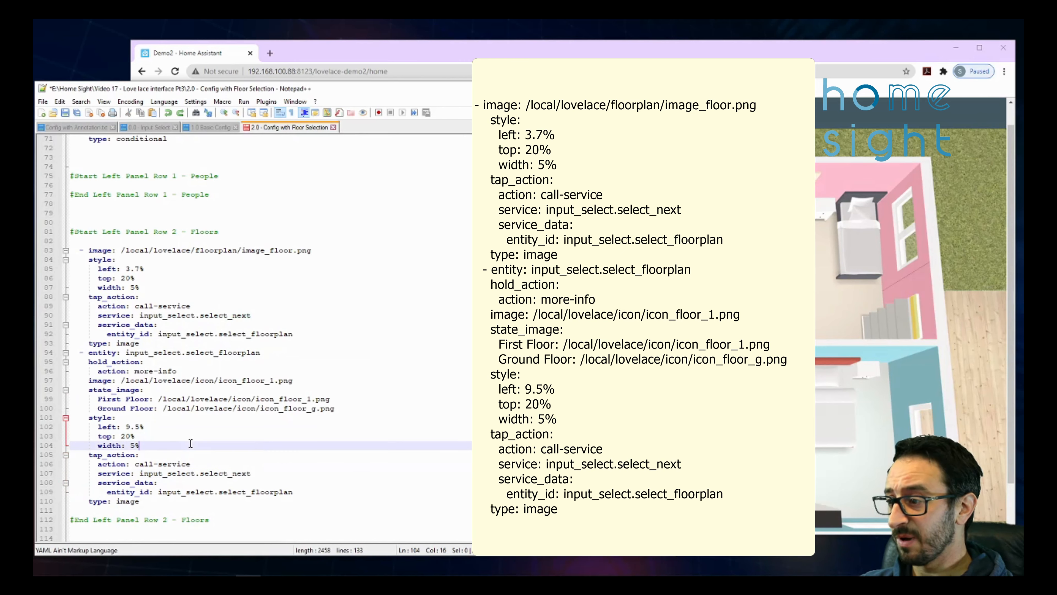
# Copy the entire floor selection config, switch to Home Assistant, replace the picture elements card's YAML with it and save the card.
pyautogui.click(86, 242)
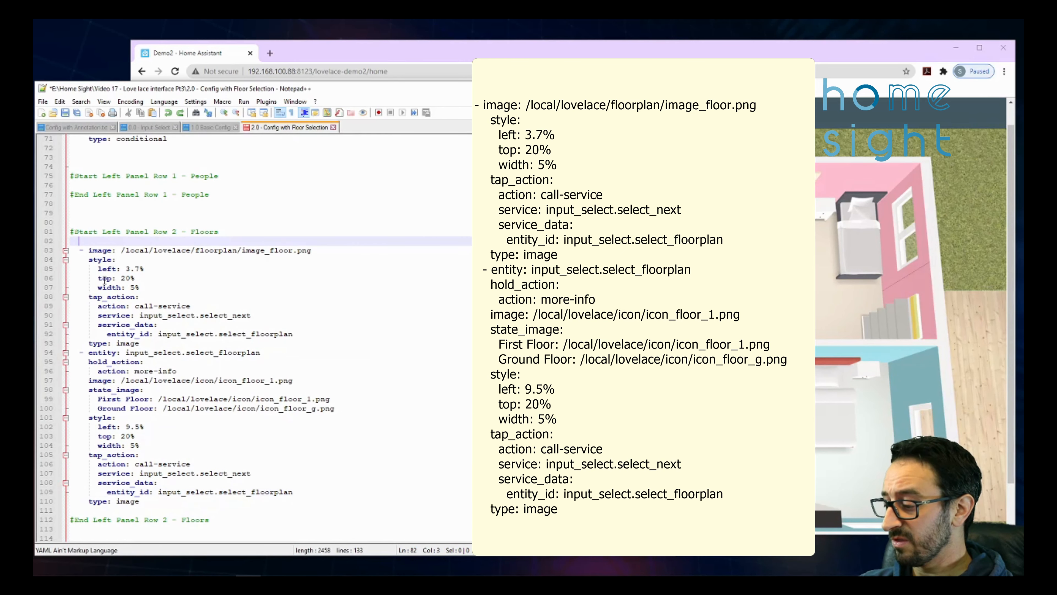
pyautogui.hotkey('ctrl', 'a')
pyautogui.click(452, 56)
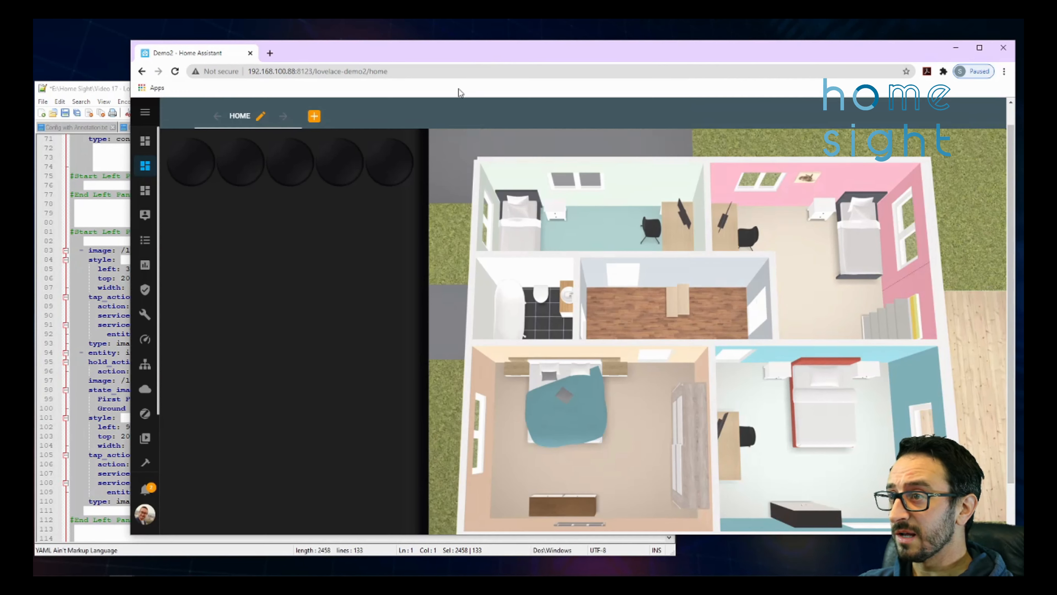
pyautogui.scroll(1, 917, 241)
pyautogui.scroll(-1, 333, 401)
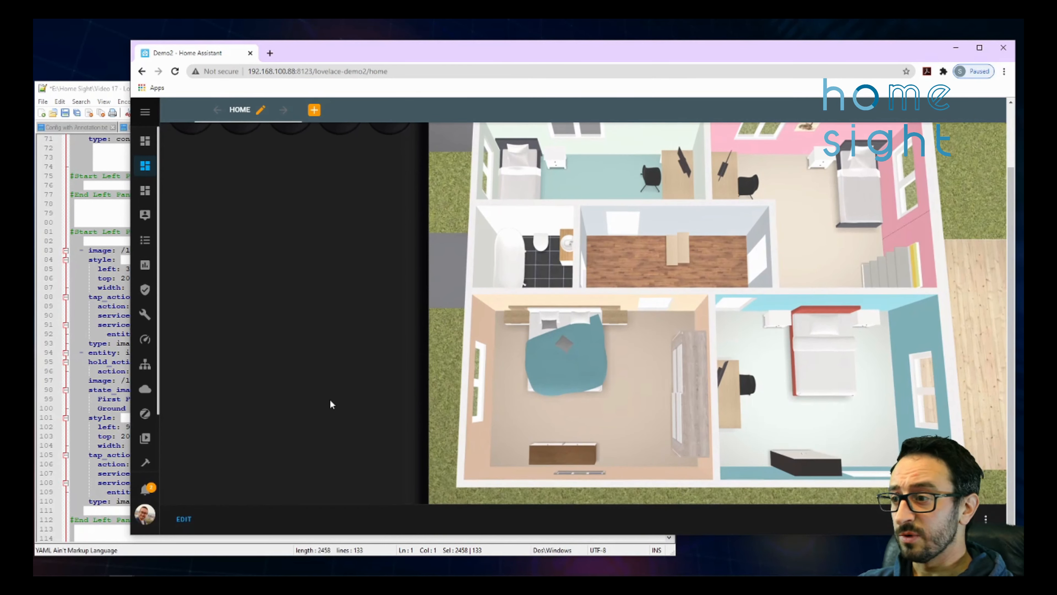
pyautogui.click(178, 527)
pyautogui.hotkey('ctrl', 'a')
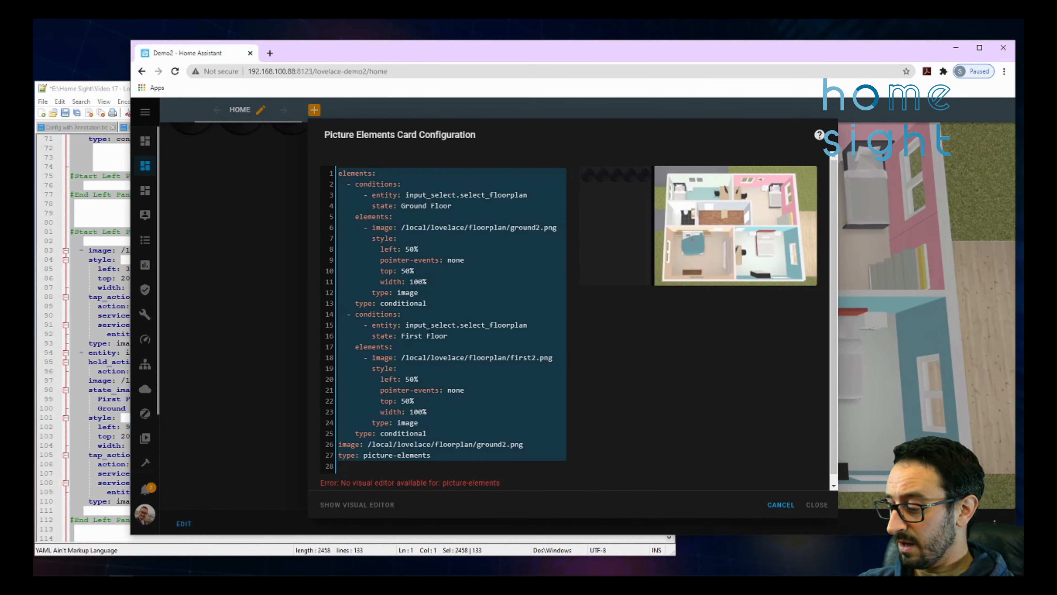
pyautogui.hotkey('ctrl', 'v')
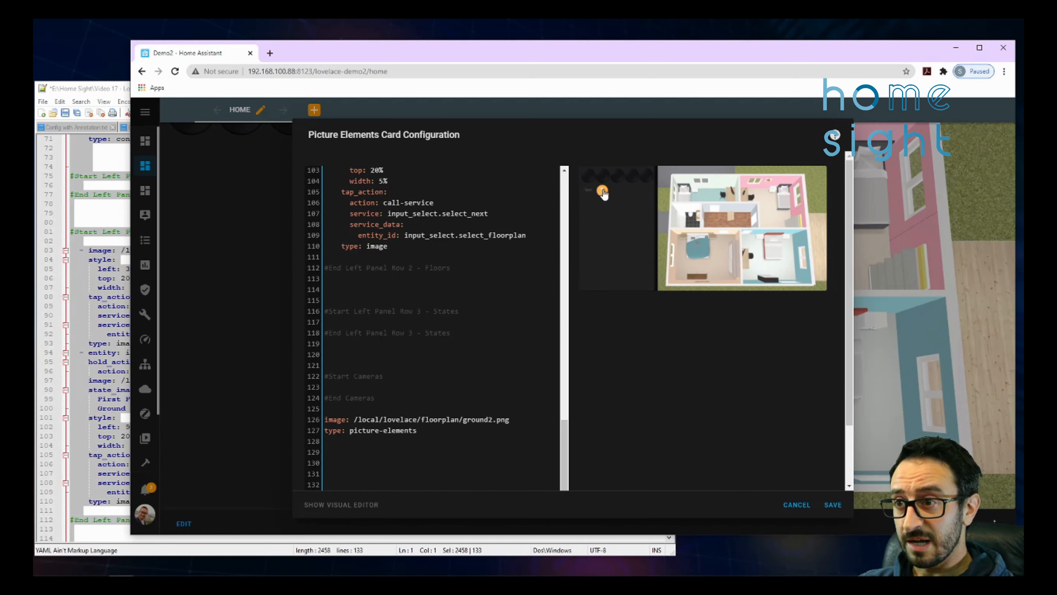
pyautogui.click(832, 505)
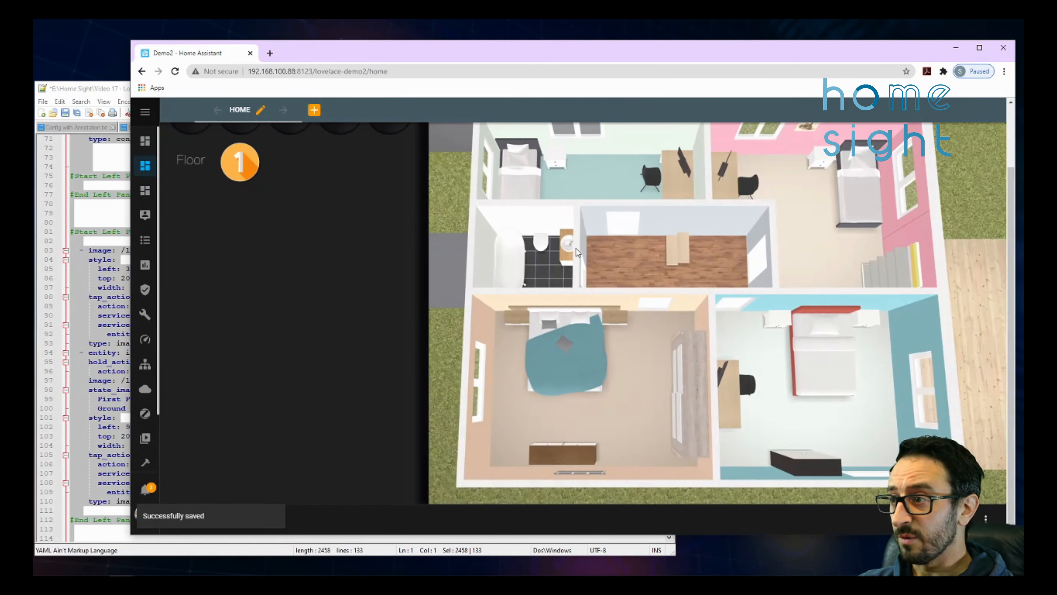
# Maximize the browser window and leave the dashboard's edit mode.
pyautogui.doubleClick(543, 49)
pyautogui.scroll(2, 454, 171)
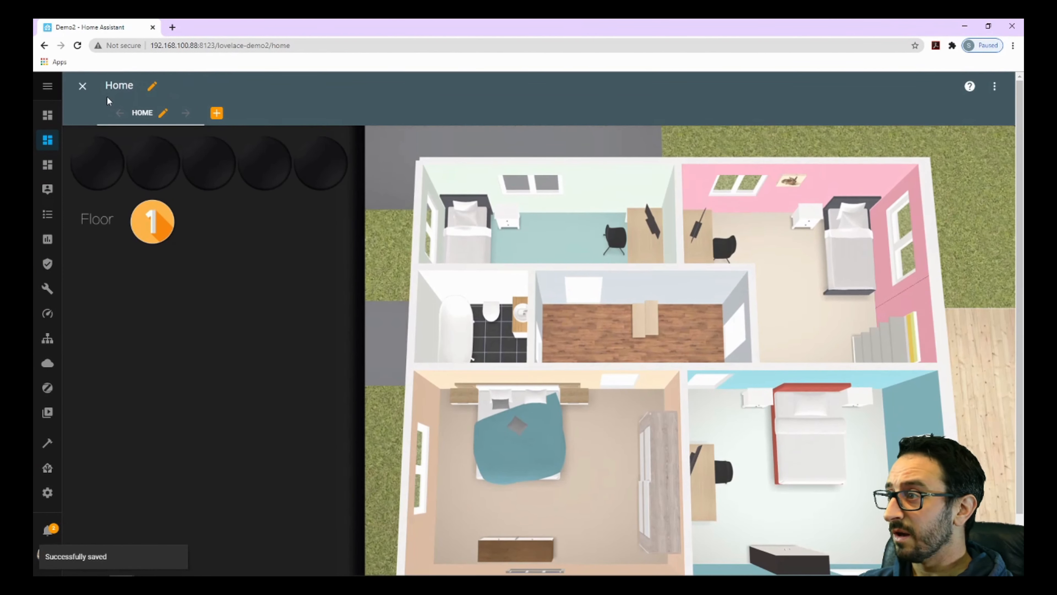
pyautogui.click(84, 88)
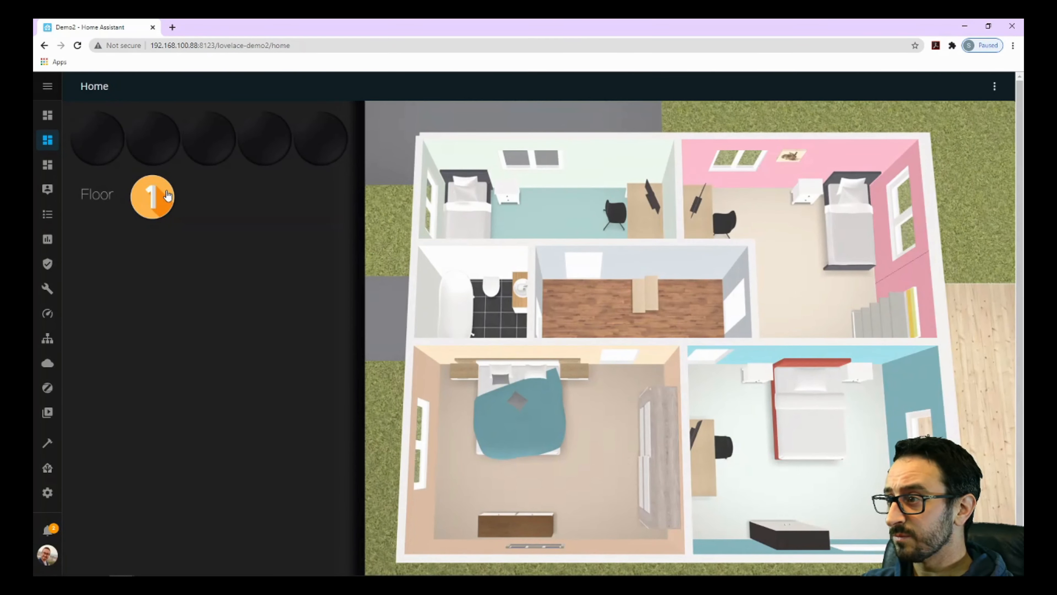
# Test the floor icon by toggling the floor plan repeatedly between First Floor and Ground Floor, ending on Ground Floor.
pyautogui.click(163, 197)
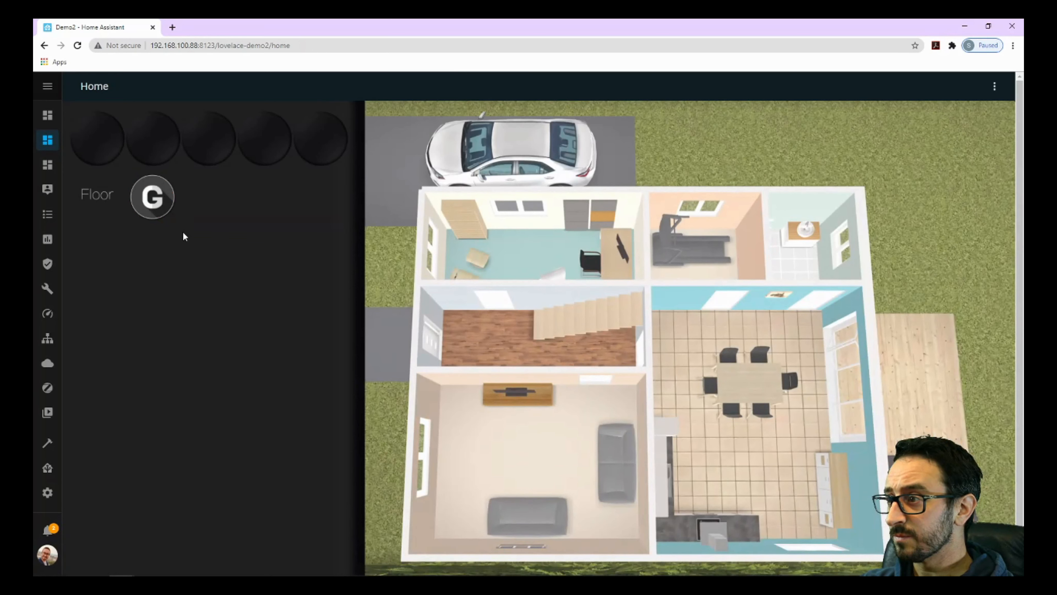
pyautogui.click(156, 206)
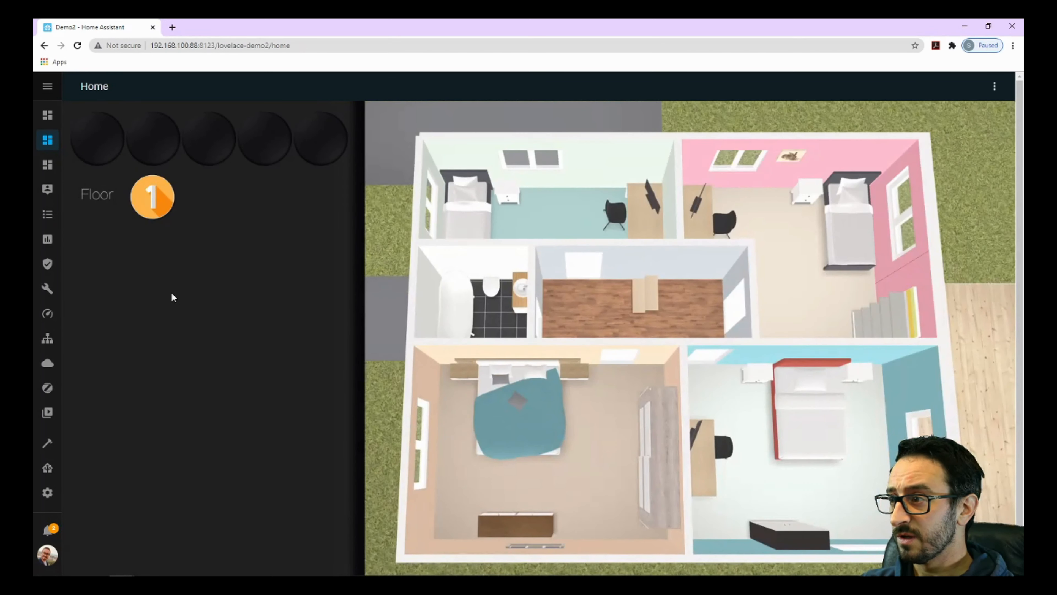
pyautogui.click(160, 208)
pyautogui.click(151, 201)
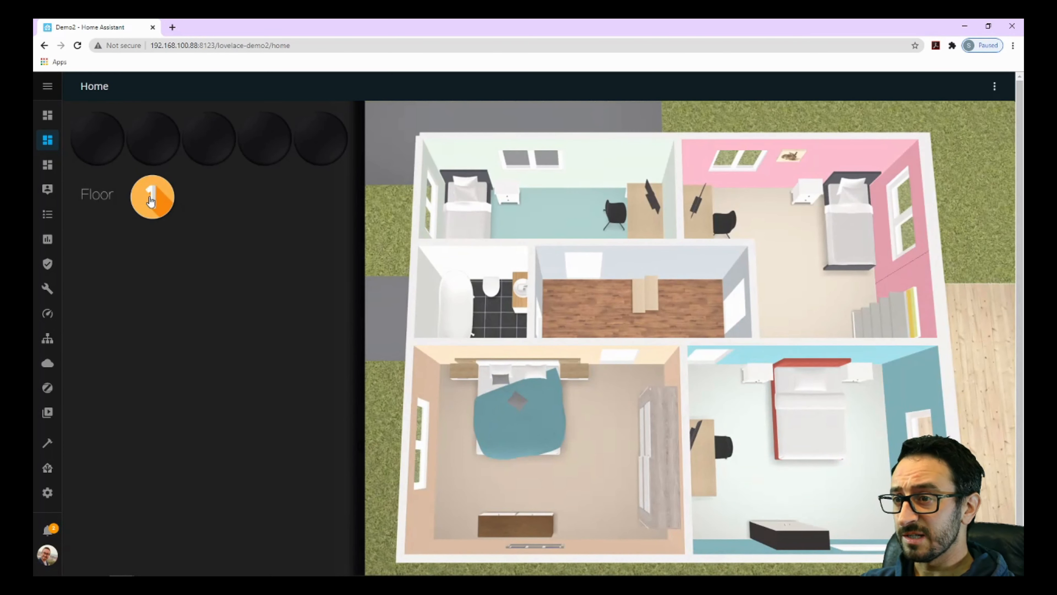
pyautogui.click(151, 201)
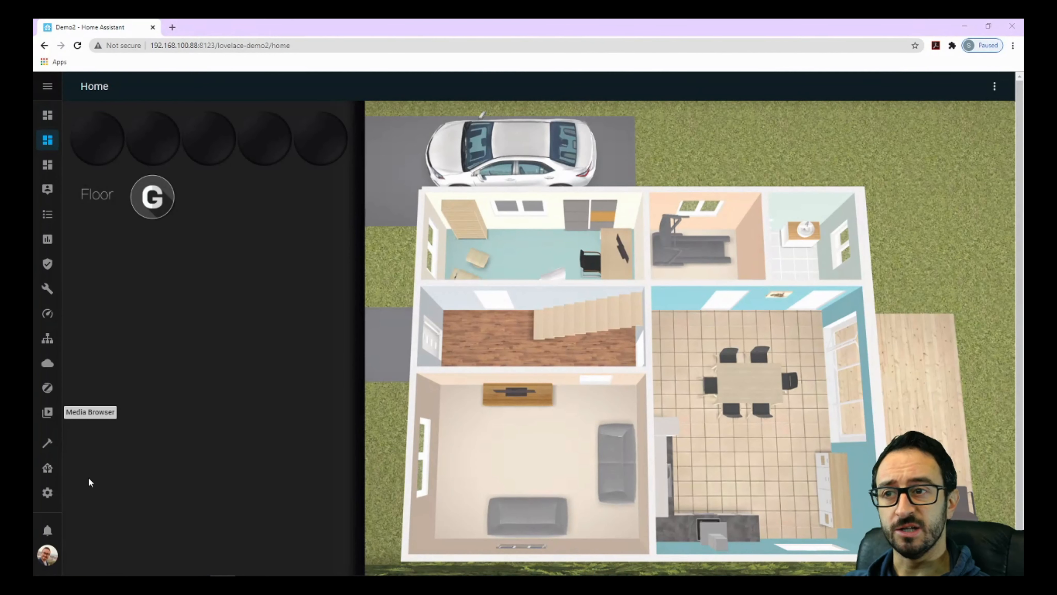
# Switch to Notepad++, open 2.0 - Config with Floor Selection and place the cursor between the Start and End Ground Floor Lighting Overlays comments.
pyautogui.moveTo(162, 566)
pyautogui.click(254, 566)
pyautogui.moveTo(232, 79); pyautogui.dragTo(340, 71)
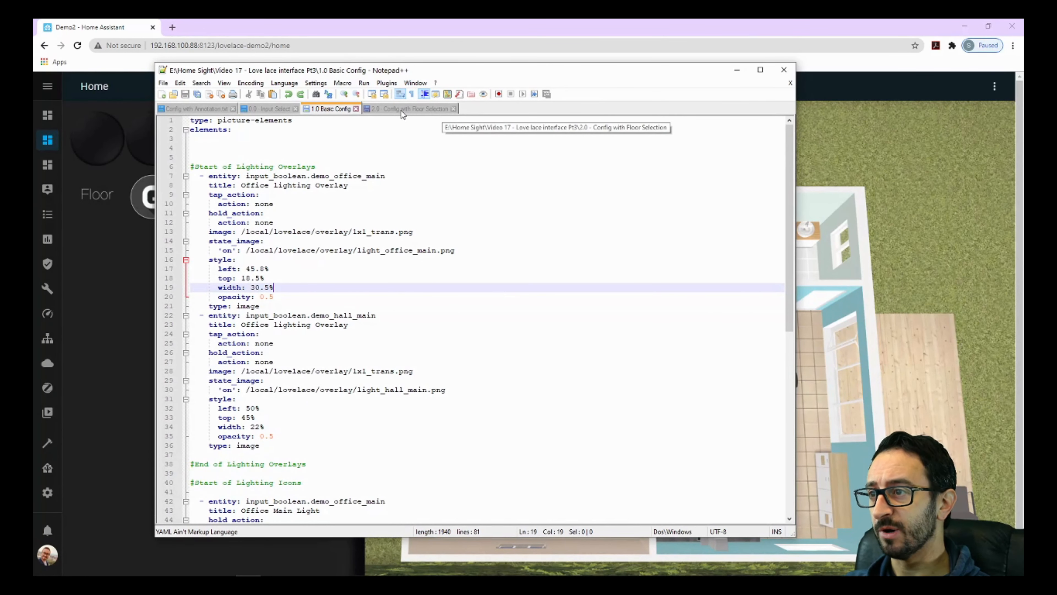
pyautogui.click(408, 109)
pyautogui.scroll(2, 333, 333)
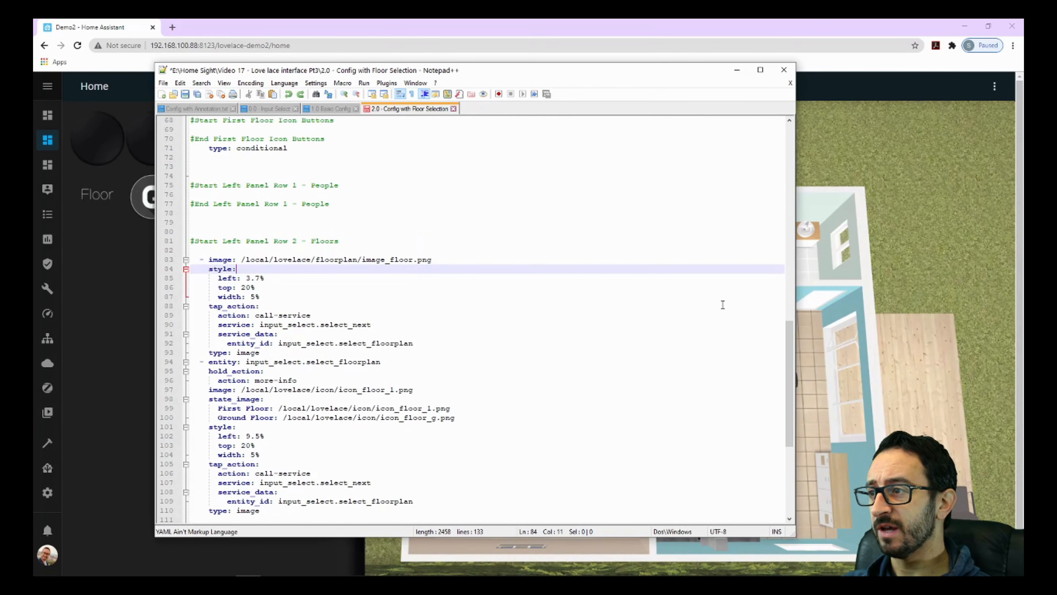
pyautogui.moveTo(786, 334); pyautogui.dragTo(782, 155)
pyautogui.click(194, 240)
pyautogui.moveTo(194, 232); pyautogui.dragTo(362, 250)
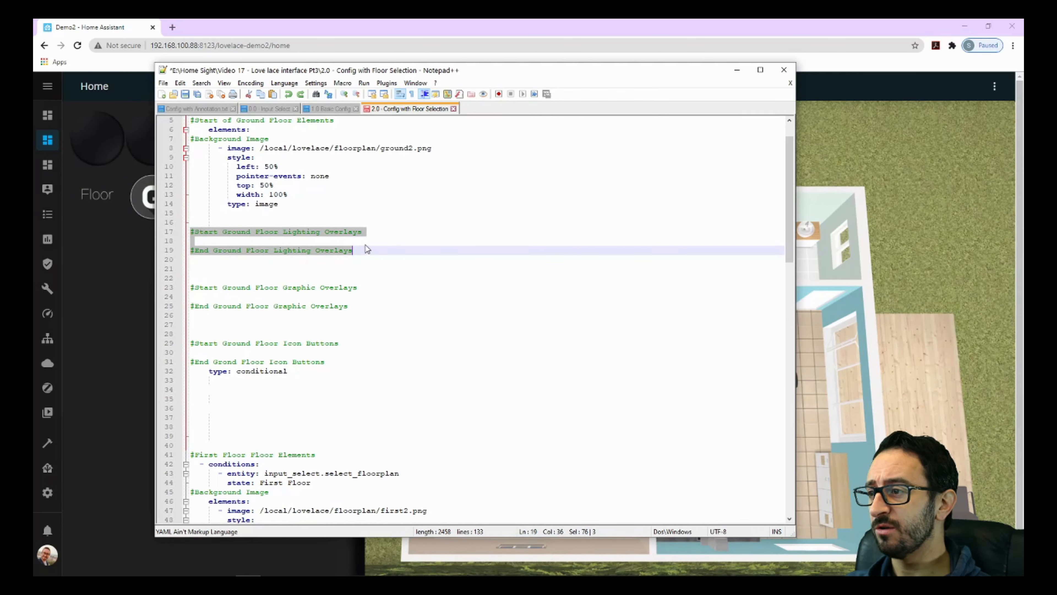
pyautogui.click(366, 241)
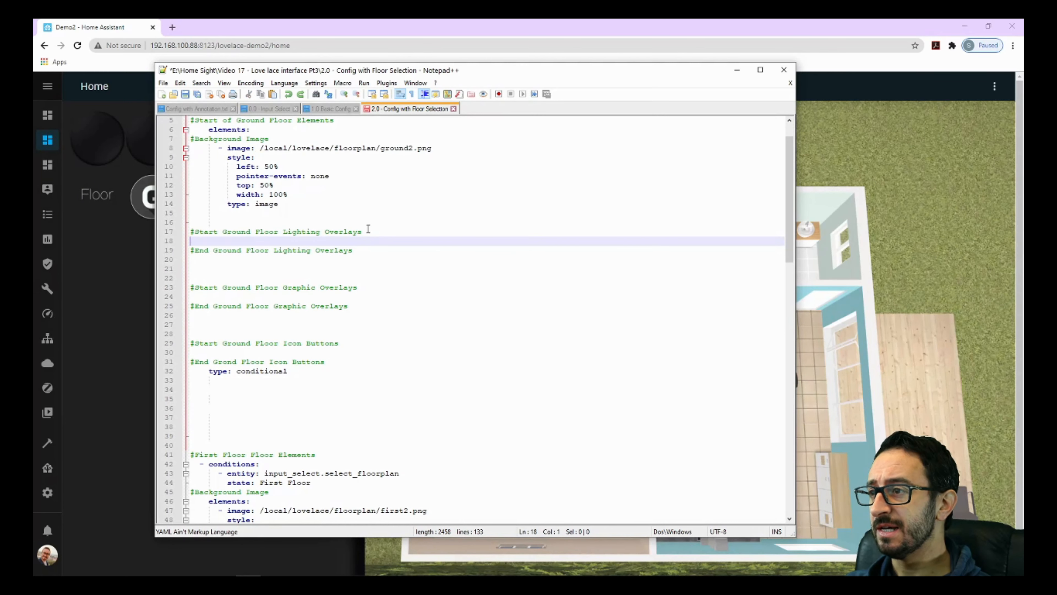
# Copy the demo_office_main and demo_hall_main lighting overlay elements from 1.0 Basic Config into the Ground Floor Lighting Overlays section of the 2.0 config.
pyautogui.click(333, 109)
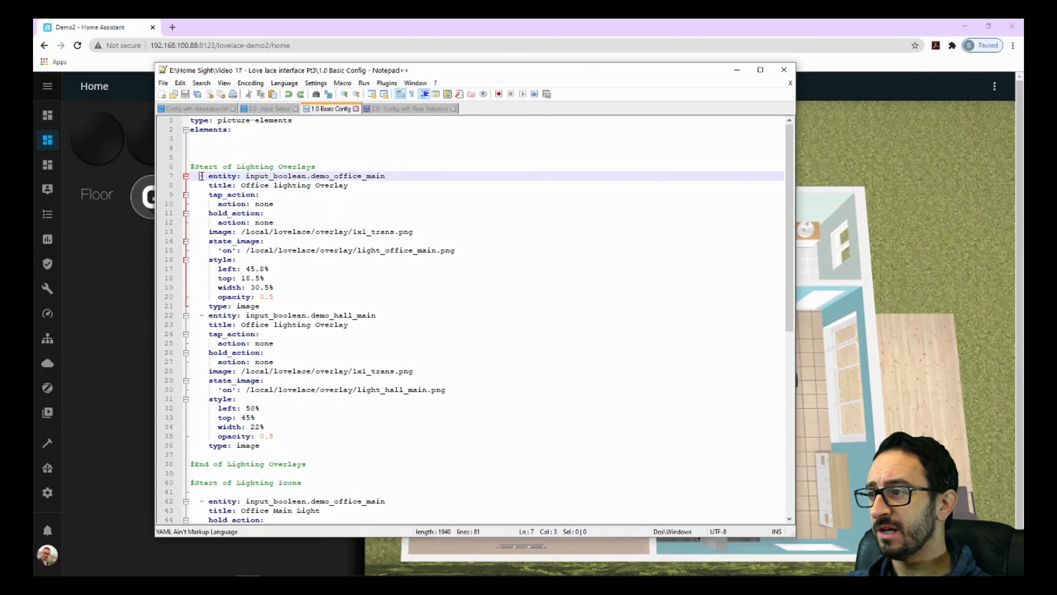
pyautogui.moveTo(202, 176); pyautogui.dragTo(154, 179)
pyautogui.hotkey('ctrl', 'c')
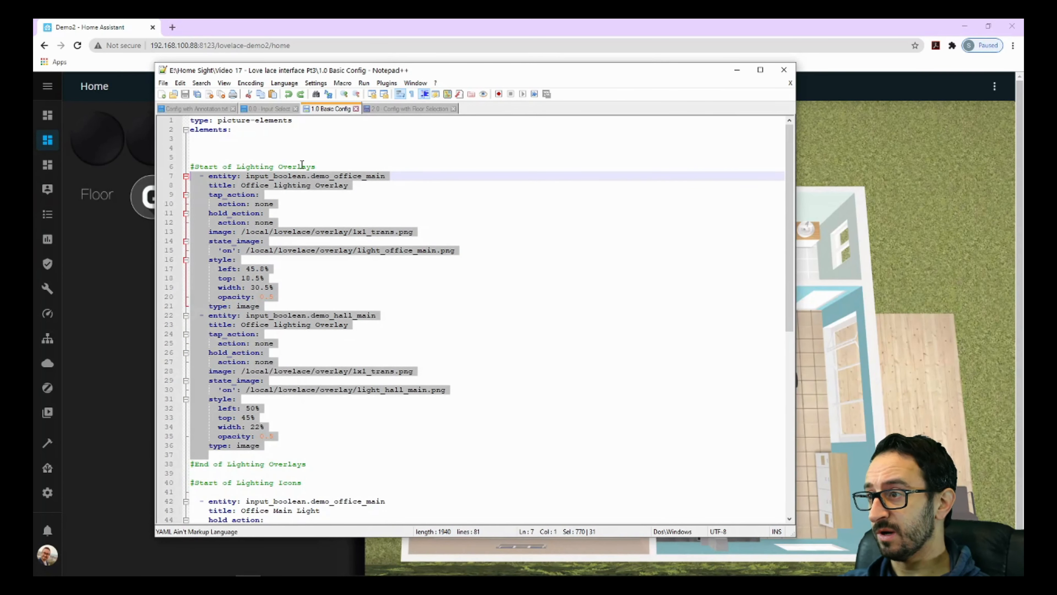
pyautogui.click(406, 109)
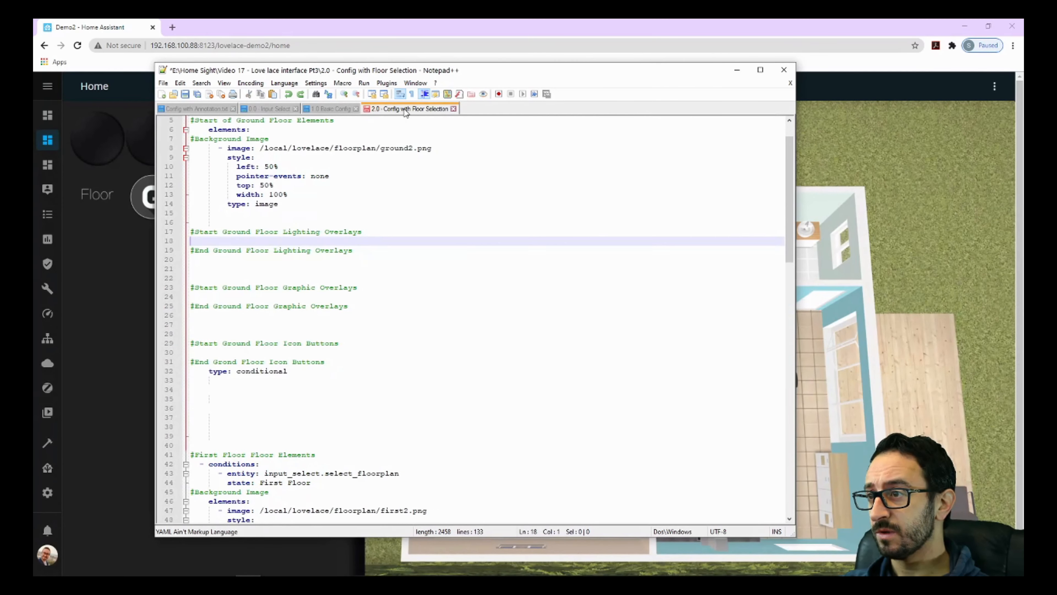
pyautogui.scroll(2, 242, 240)
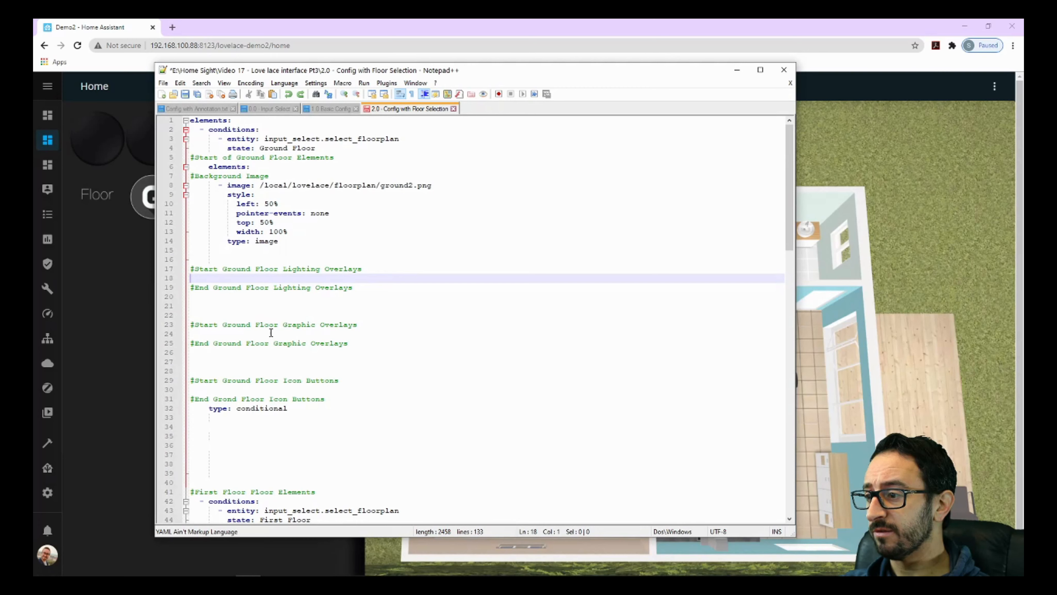
pyautogui.hotkey('ctrl', 'v')
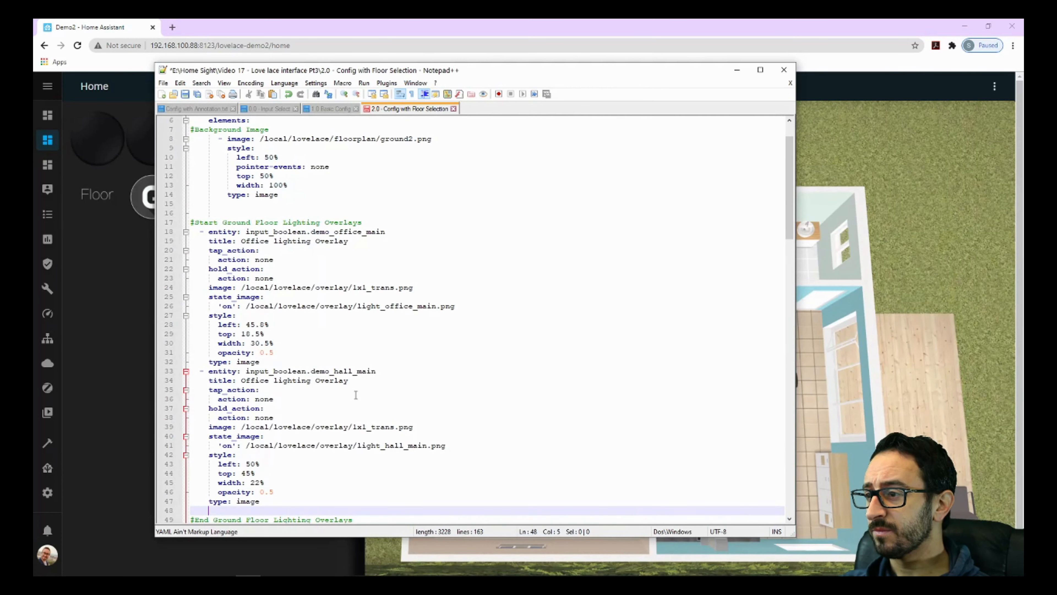
# Place the cursor in the Ground Floor Graphic Overlays section, then copy the Office and Hallway Main Light icon elements from 1.0 Basic Config.
pyautogui.scroll(-4, 355, 395)
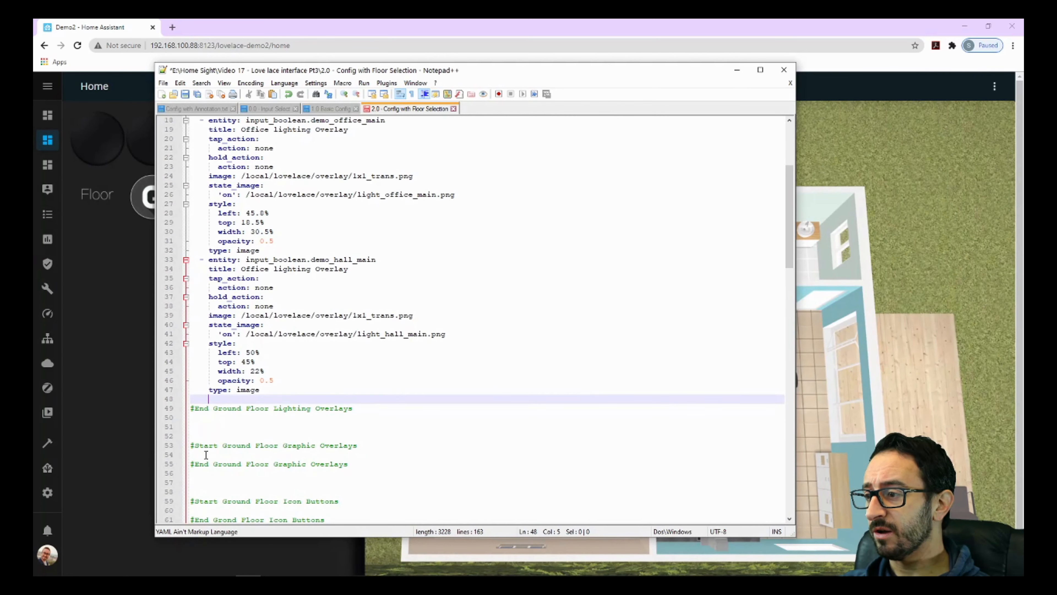
pyautogui.click(206, 454)
pyautogui.click(333, 109)
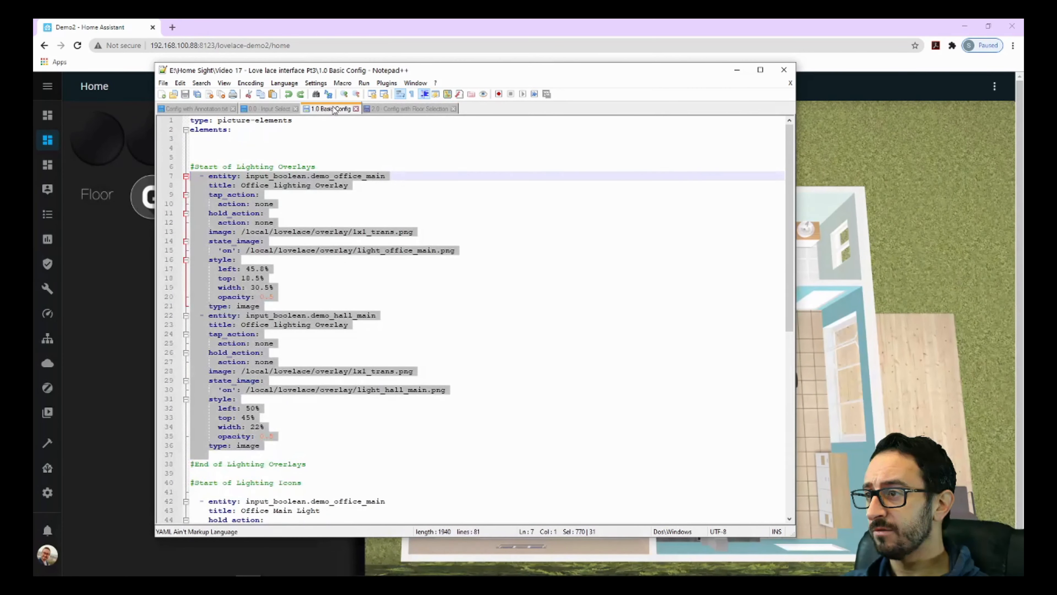
pyautogui.click(311, 333)
pyautogui.scroll(-5, 304, 375)
pyautogui.scroll(-2, 299, 389)
pyautogui.moveTo(192, 297); pyautogui.dragTo(200, 305)
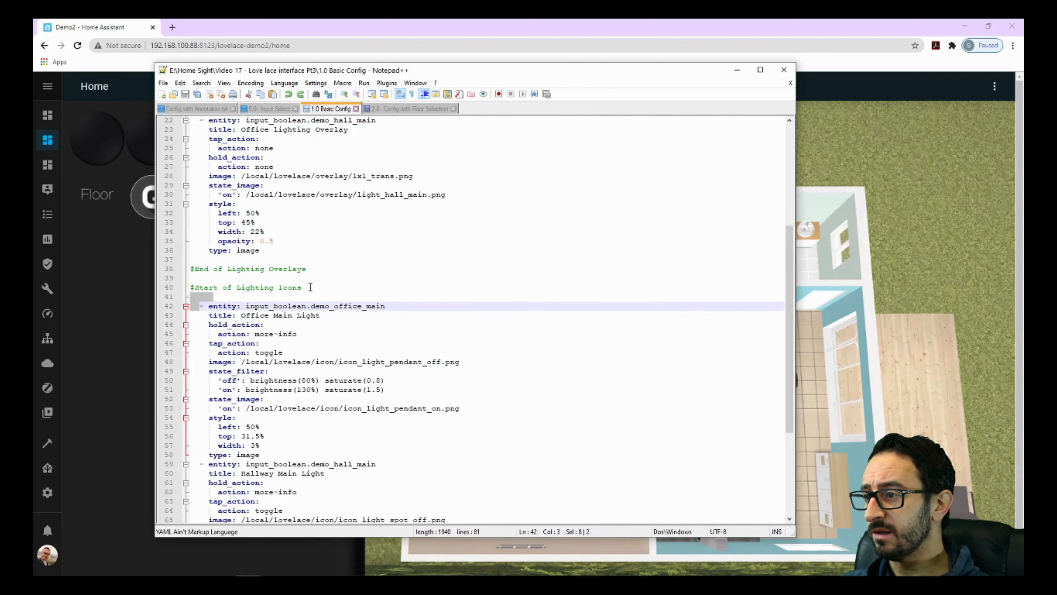
pyautogui.scroll(-6, 290, 401)
pyautogui.keyDown('shift'); pyautogui.click(201, 462); pyautogui.keyUp('shift')
pyautogui.hotkey('ctrl', 'c')
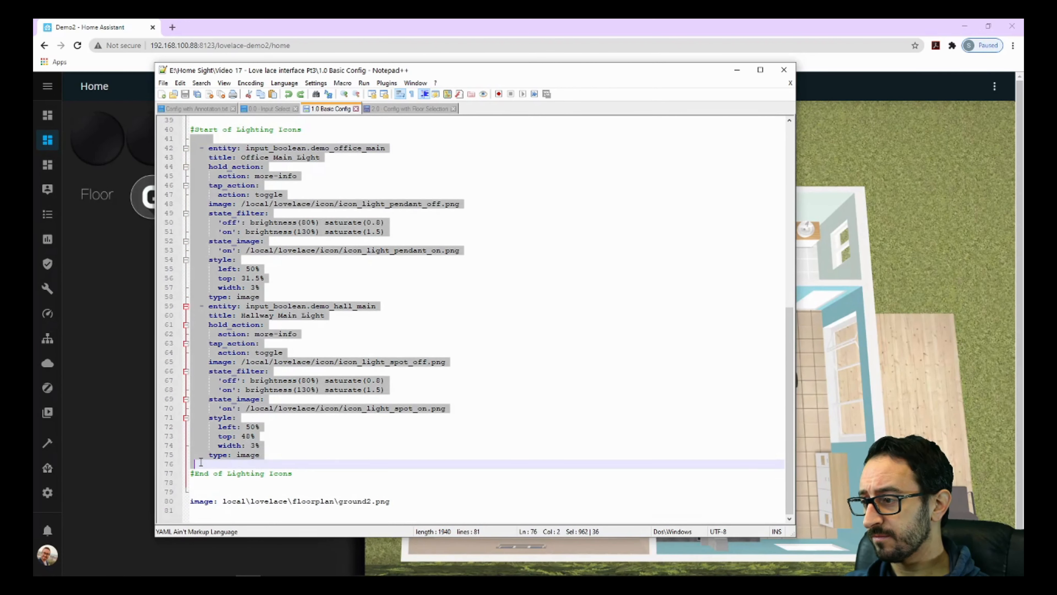
# Paste the two light icon elements into the 2.0 config's Ground Floor Graphic Overlays section and check them against 1.0 Basic Config.
pyautogui.click(408, 108)
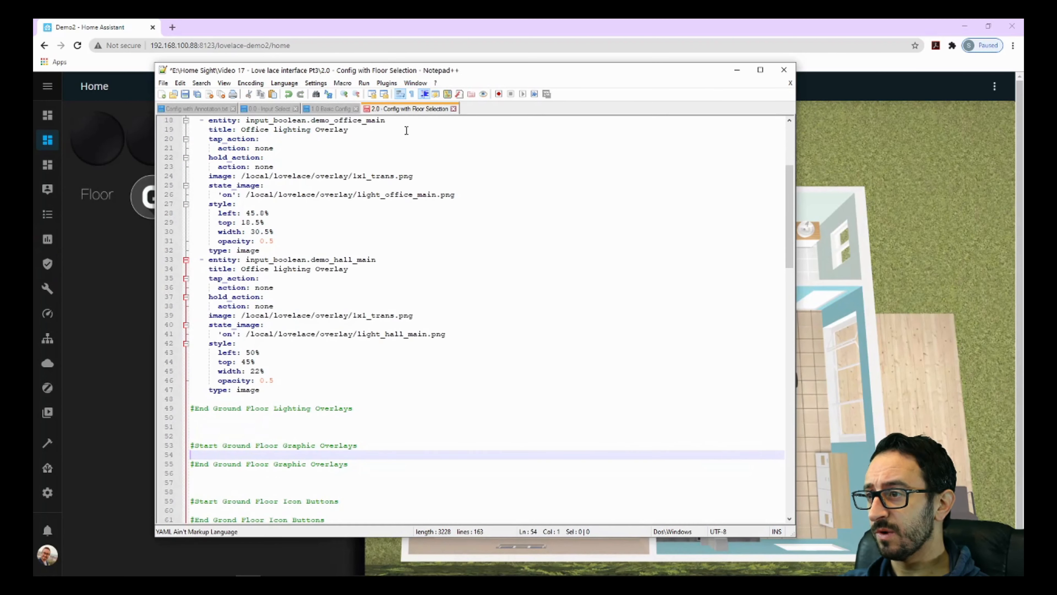
pyautogui.scroll(-4, 250, 467)
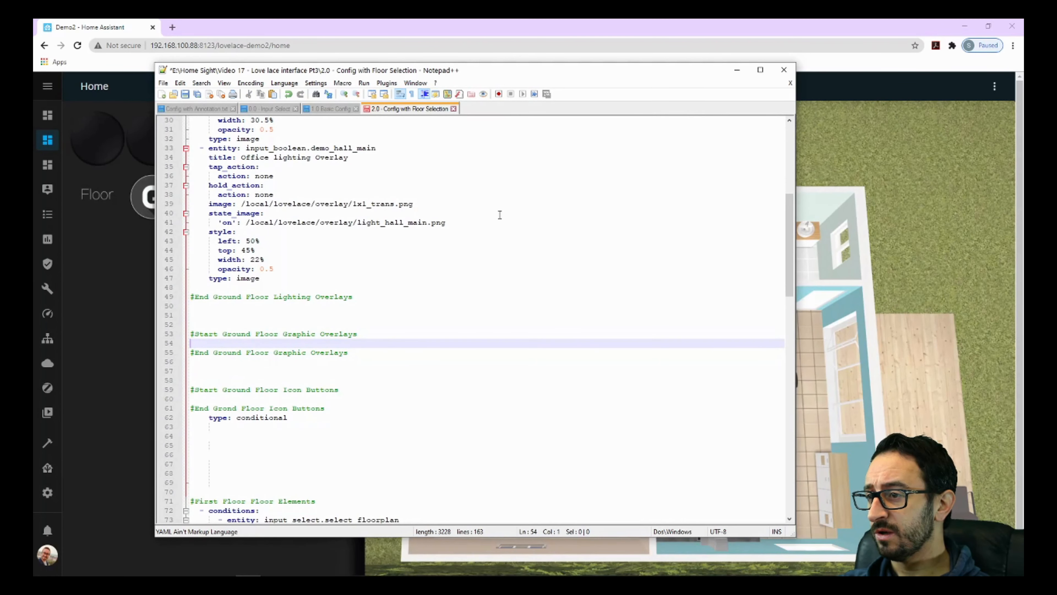
pyautogui.moveTo(515, 76)
pyautogui.mouseDown()
pyautogui.moveTo(528, 410)
pyautogui.moveTo(507, 395)
pyautogui.moveTo(522, 80)
pyautogui.mouseUp()
pyautogui.hotkey('ctrl', 'v')
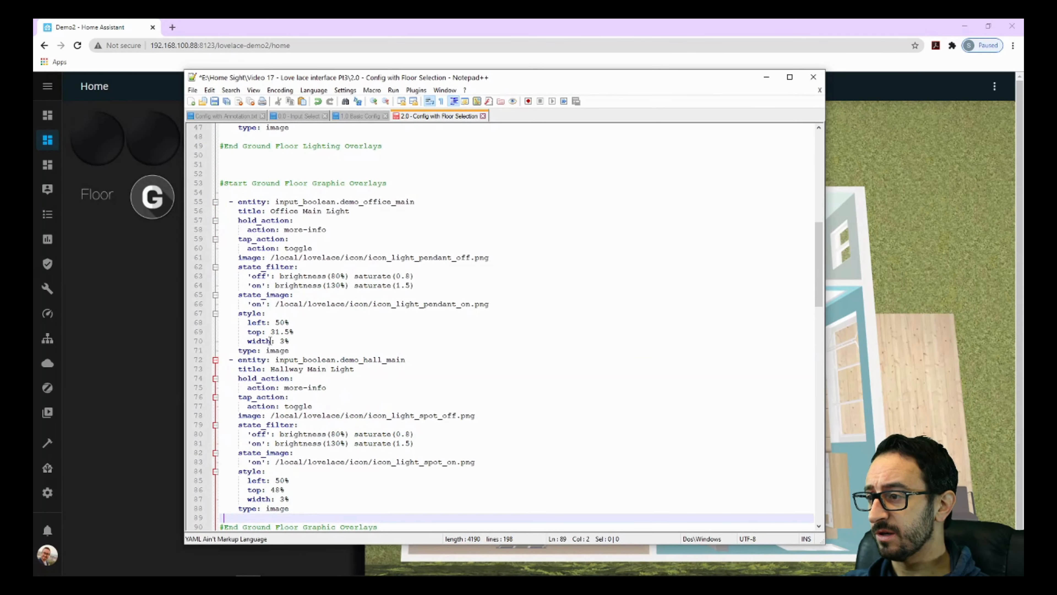
pyautogui.scroll(-2, 298, 428)
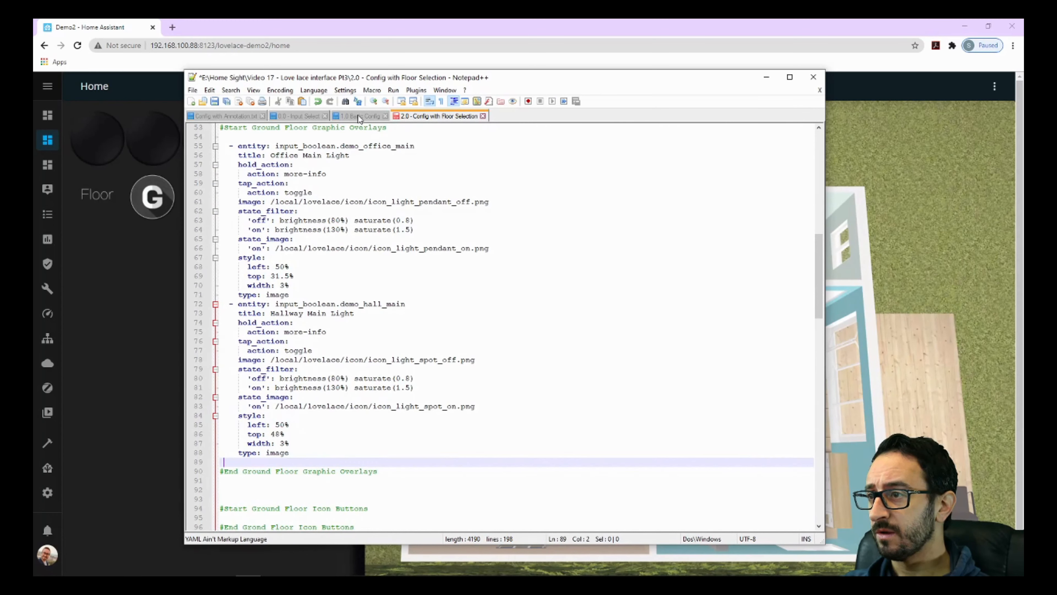
pyautogui.click(358, 116)
pyautogui.scroll(13, 348, 442)
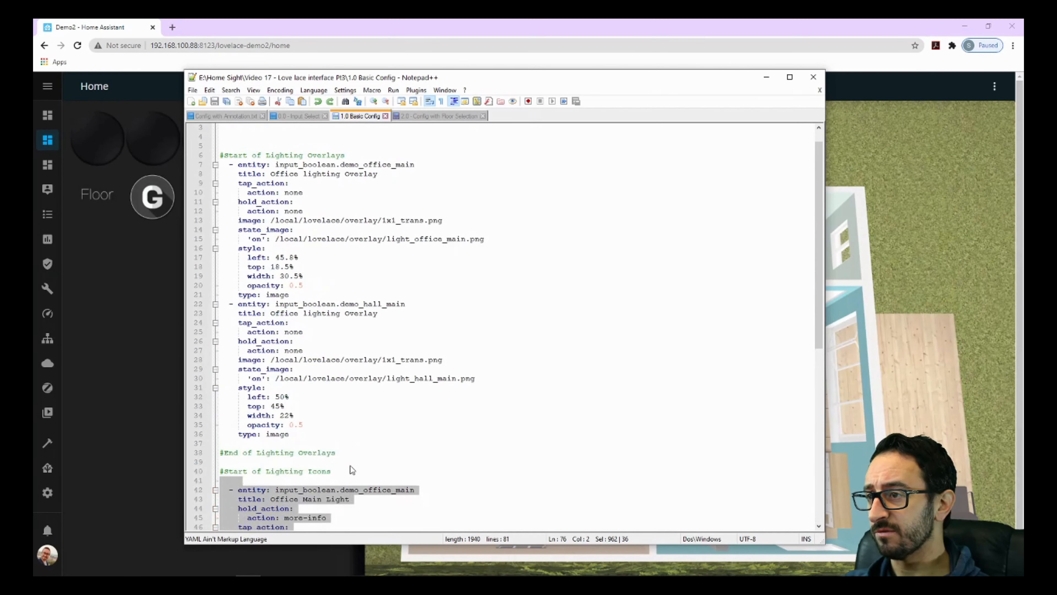
pyautogui.click(435, 118)
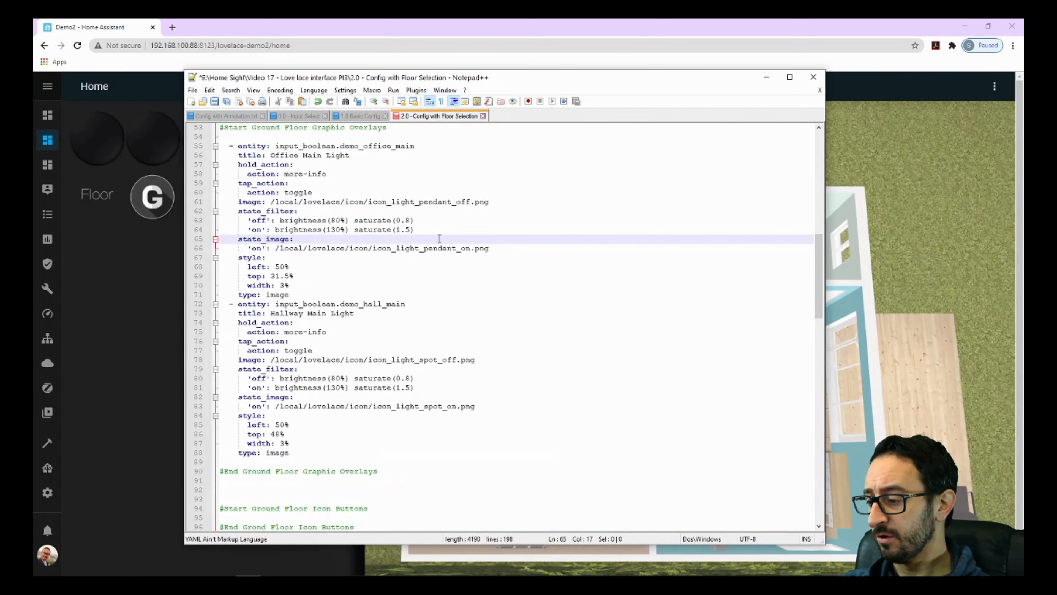
# Copy the entire 2.0 config, switch to Home Assistant and replace the Demo2 Picture Elements card's code with it.
pyautogui.hotkey('ctrl', 'a')
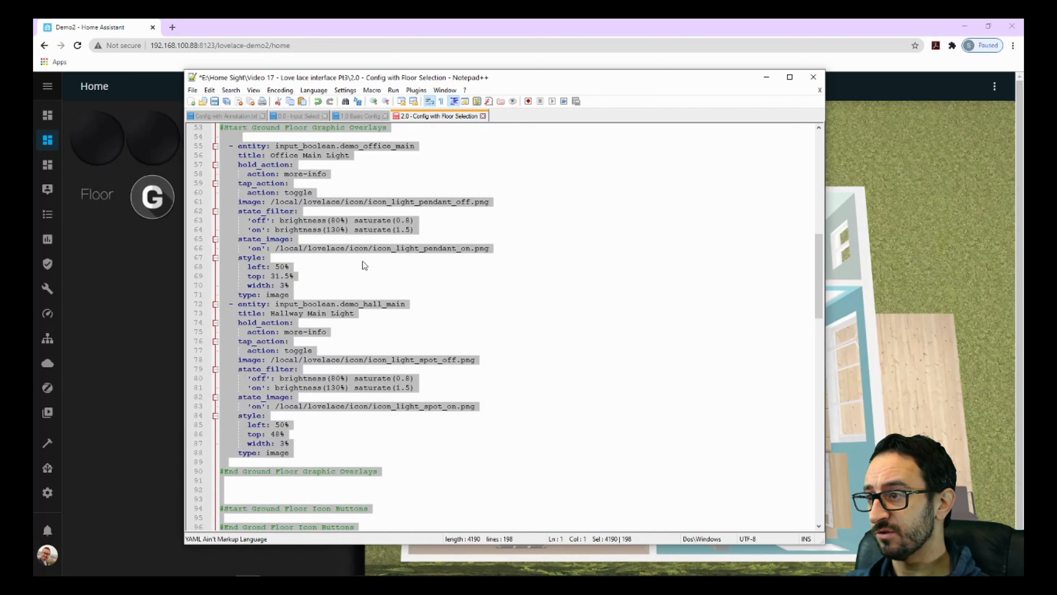
pyautogui.click(691, 34)
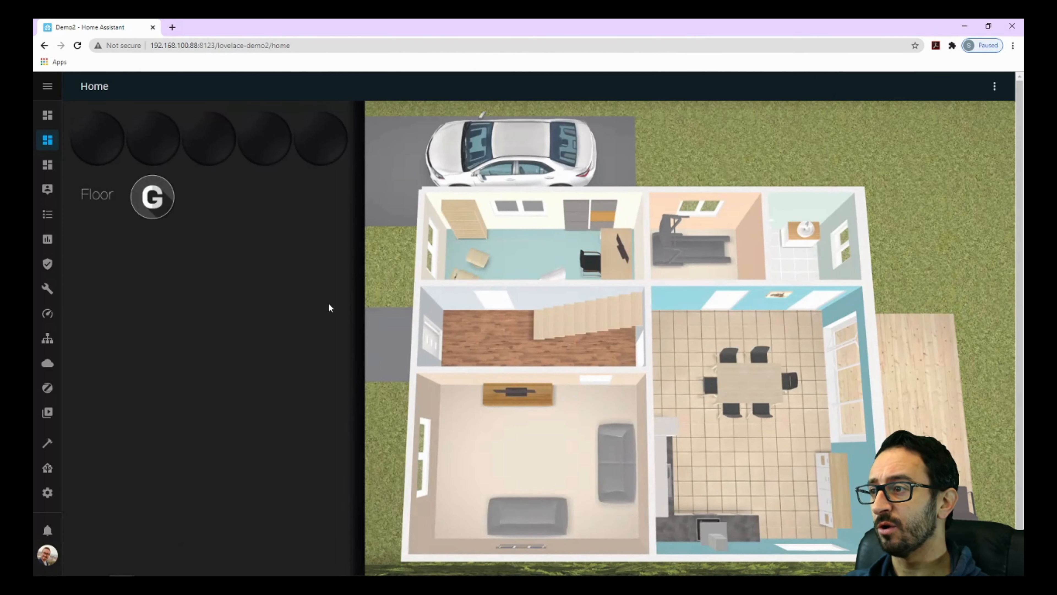
pyautogui.click(994, 86)
pyautogui.click(965, 111)
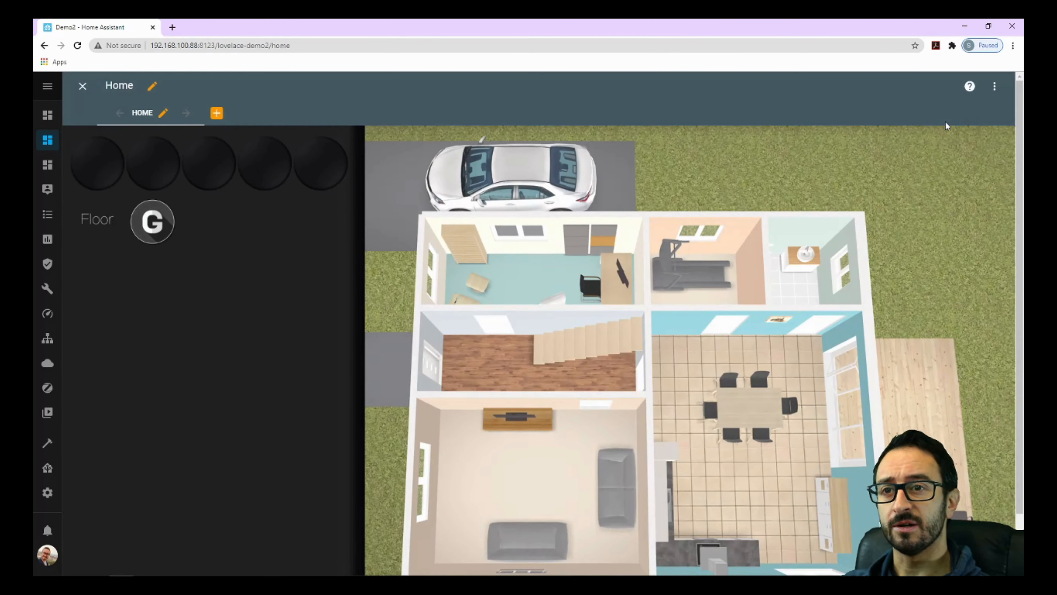
pyautogui.scroll(-2, 243, 440)
pyautogui.click(87, 560)
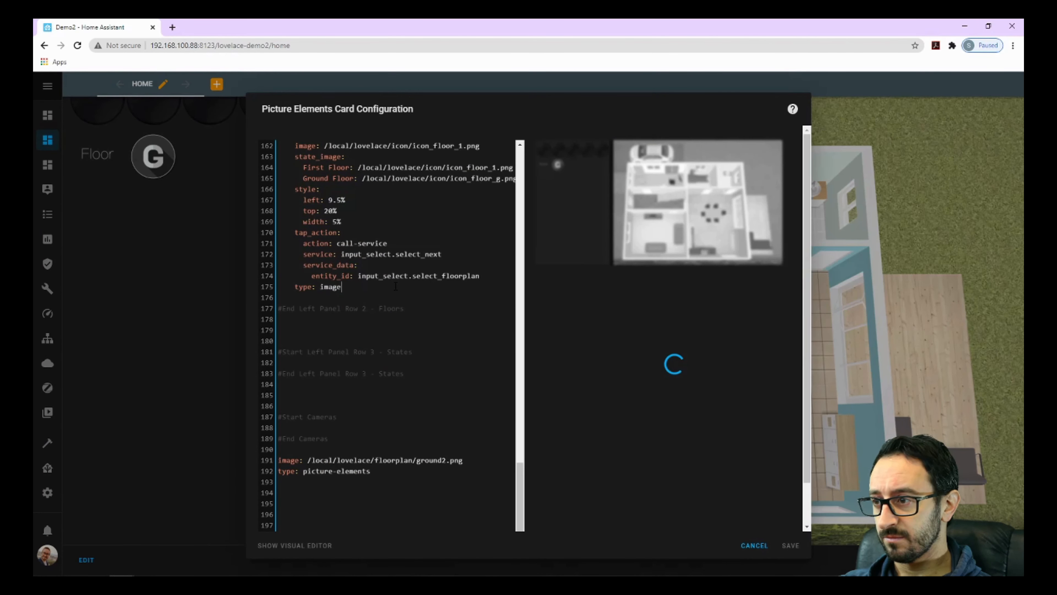
pyautogui.hotkey('ctrl', 'a')
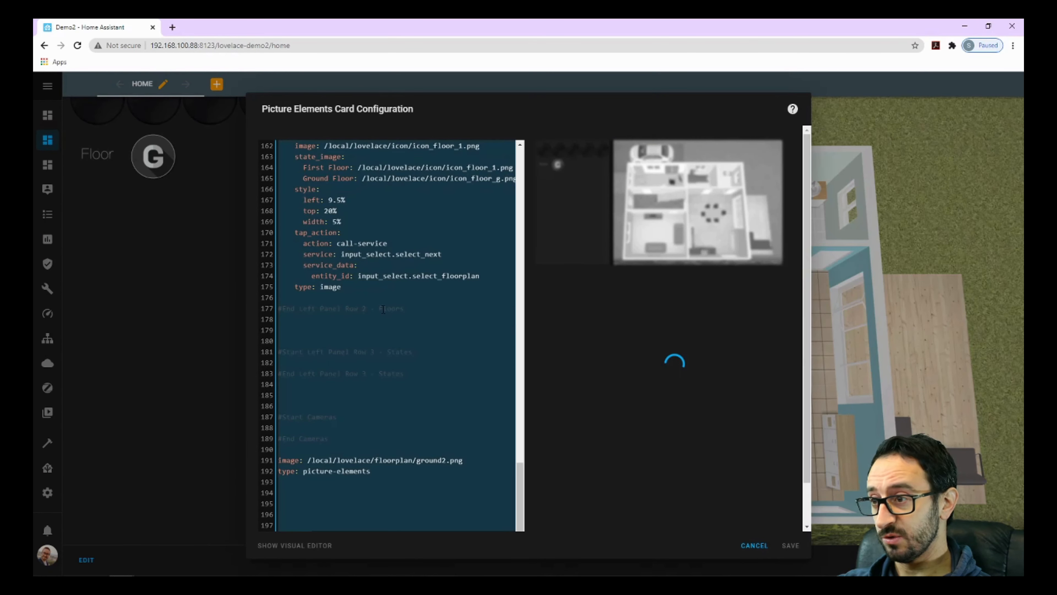
pyautogui.click(408, 370)
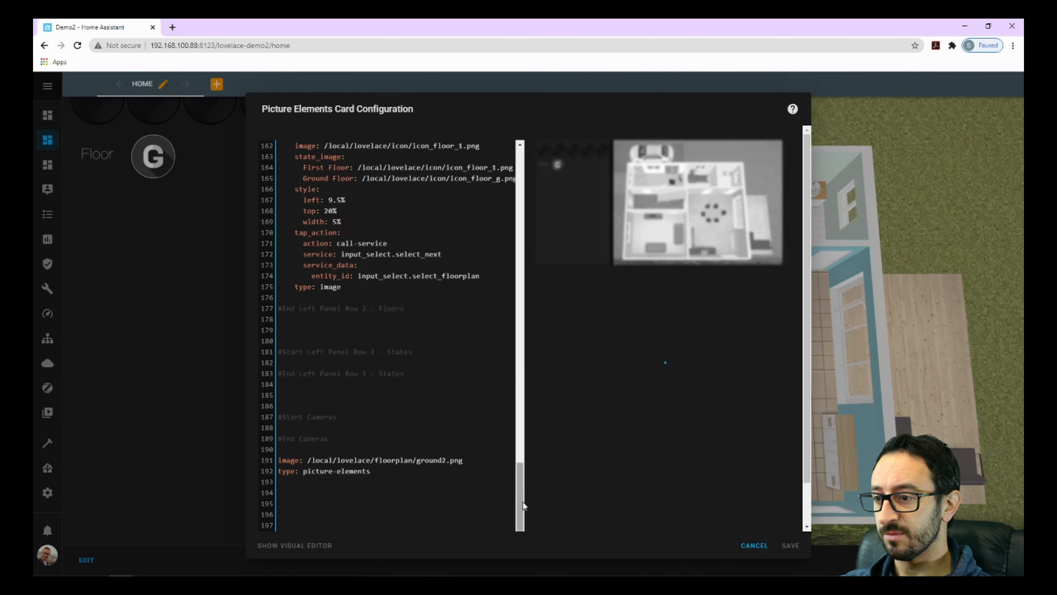
# Locate line 97 named in the YAML error, and examine the indentation of the ground floor elements above it.
pyautogui.moveTo(522, 502); pyautogui.dragTo(517, 453)
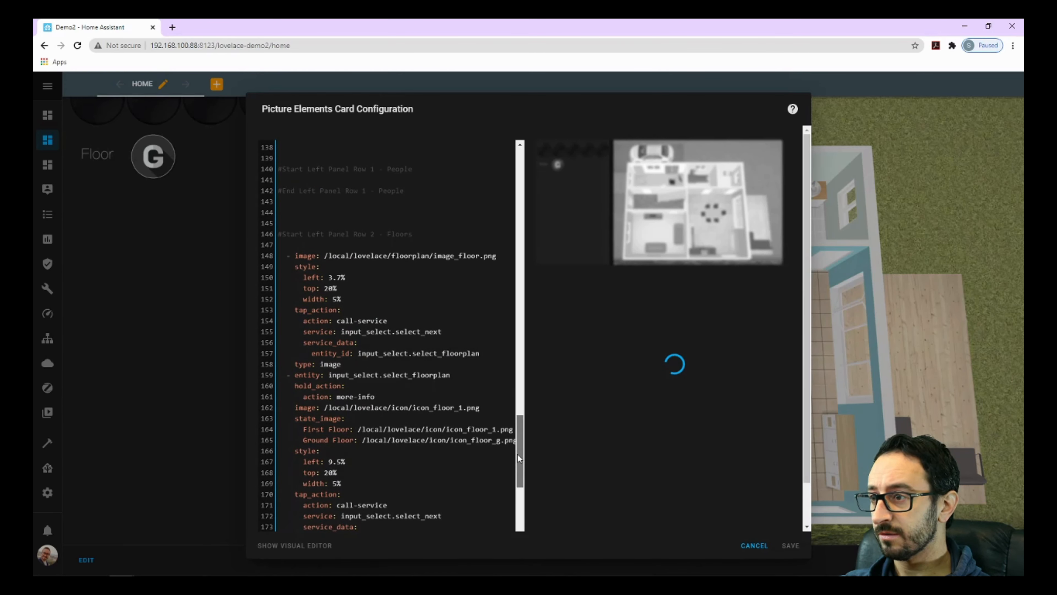
pyautogui.moveTo(518, 458); pyautogui.dragTo(522, 402)
pyautogui.scroll(-2, 564, 453)
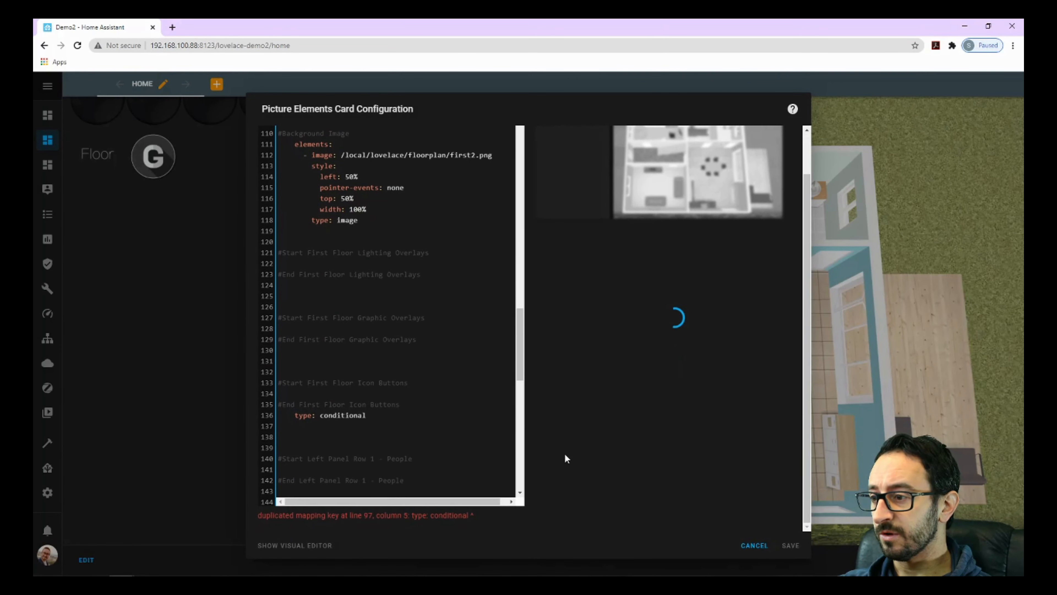
pyautogui.doubleClick(369, 515)
pyautogui.scroll(8, 333, 442)
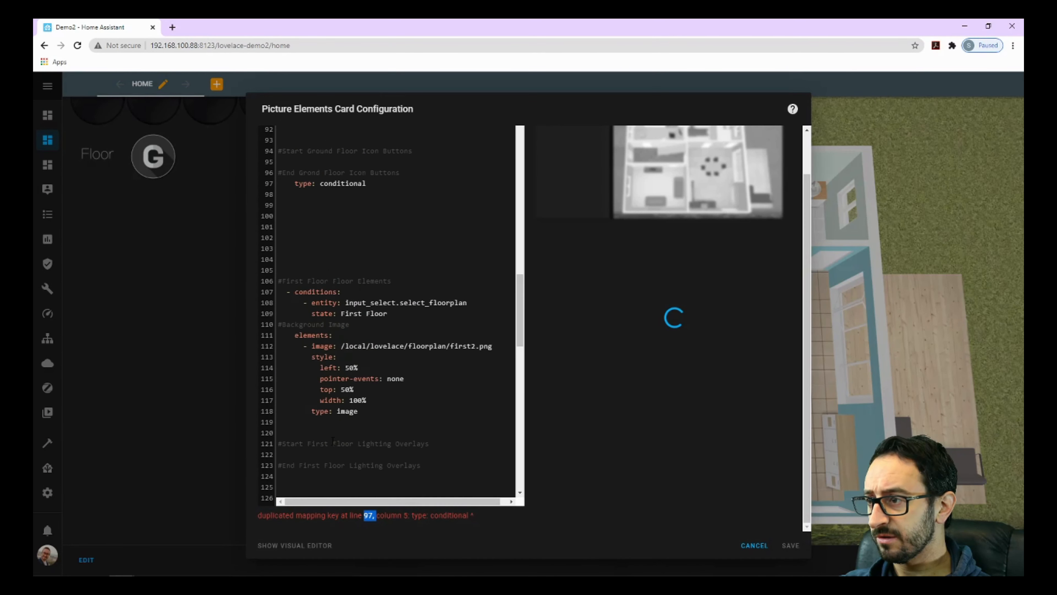
pyautogui.click(295, 302)
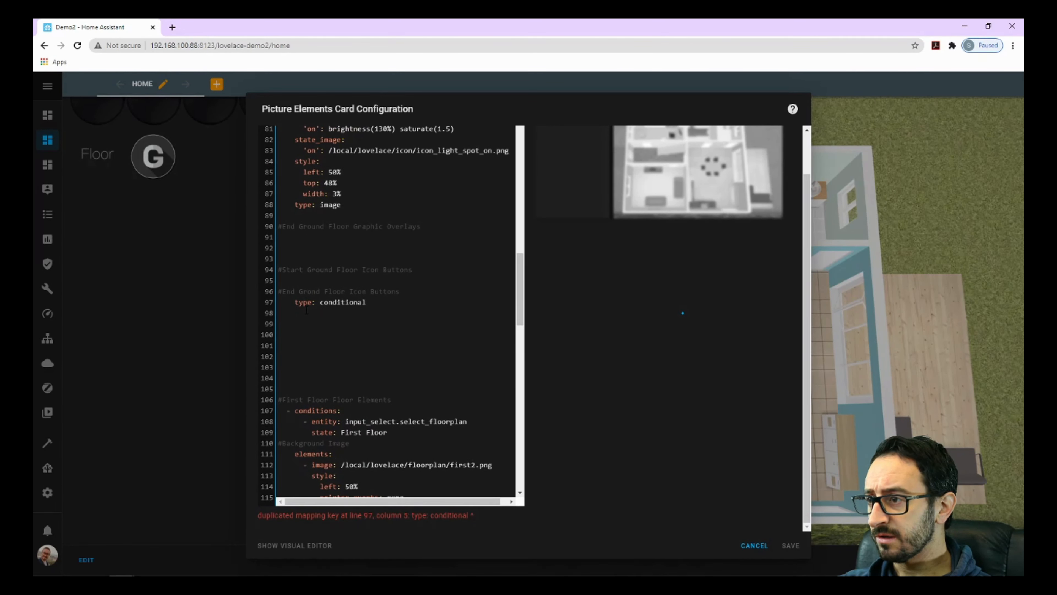
pyautogui.scroll(10, 296, 306)
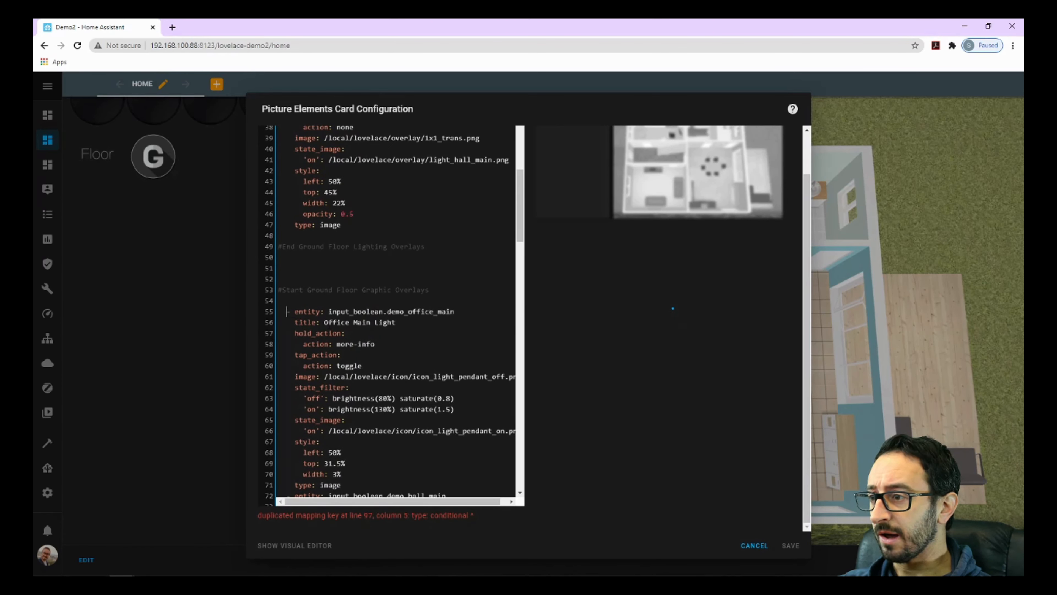
pyautogui.scroll(8, 391, 312)
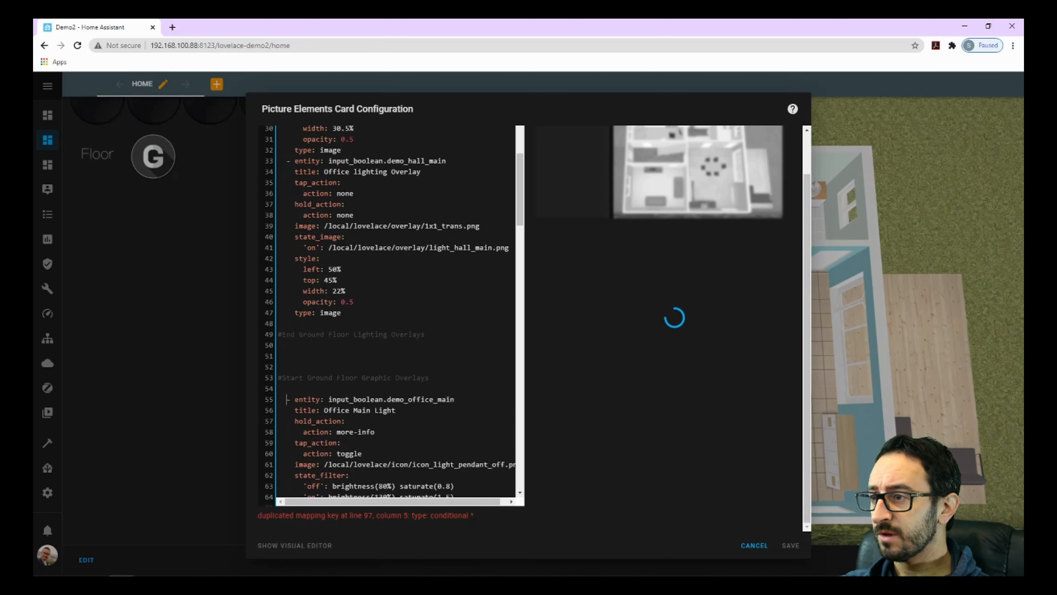
pyautogui.scroll(1, 287, 272)
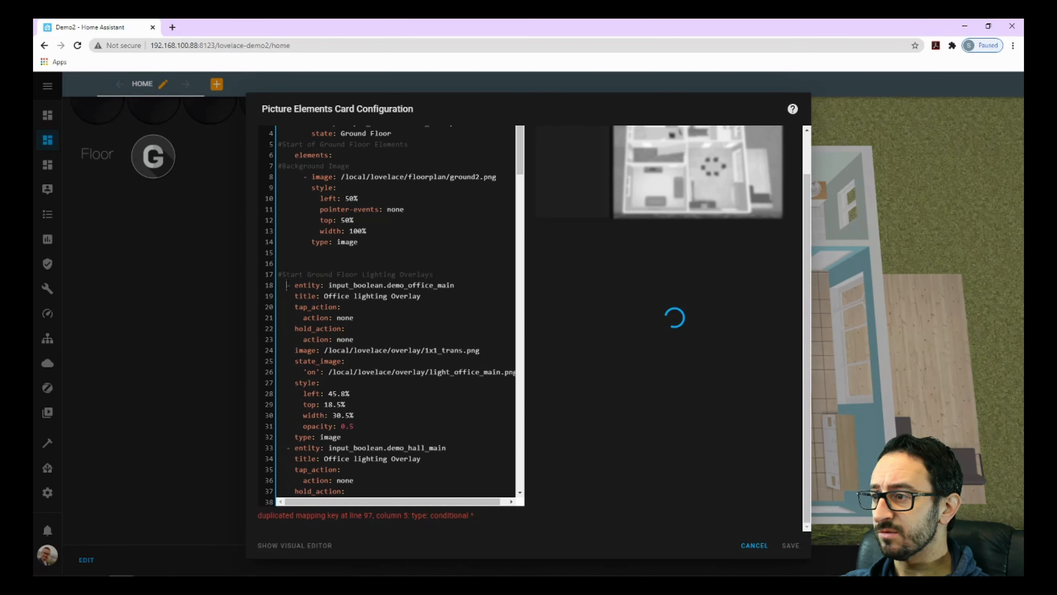
pyautogui.scroll(-4, 347, 434)
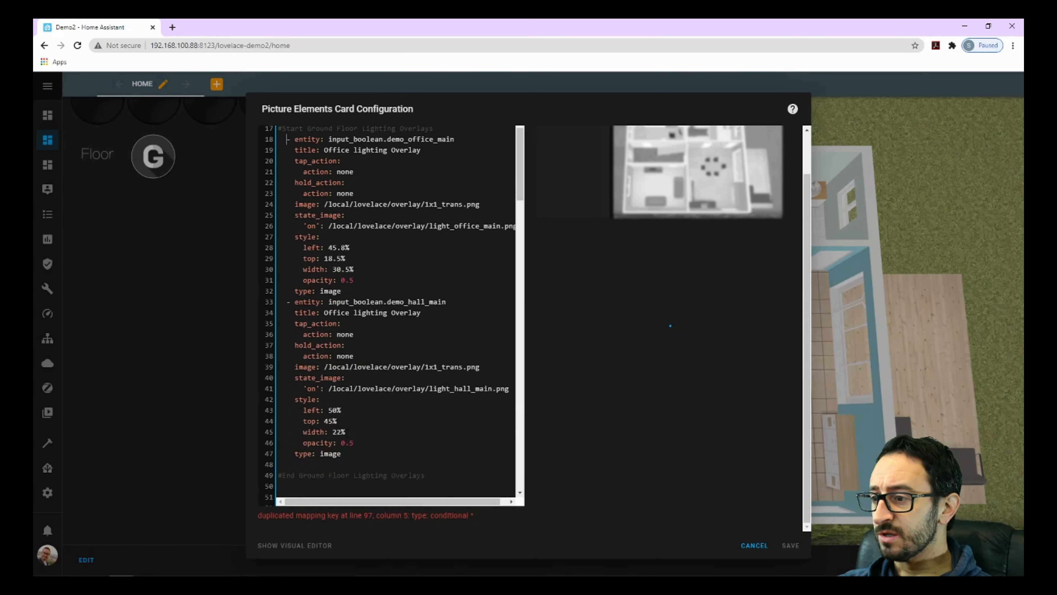
# Switch to Notepad++ and compare the indentation of the demo_office_main entity line with the ground2.png image line.
pyautogui.click(248, 566)
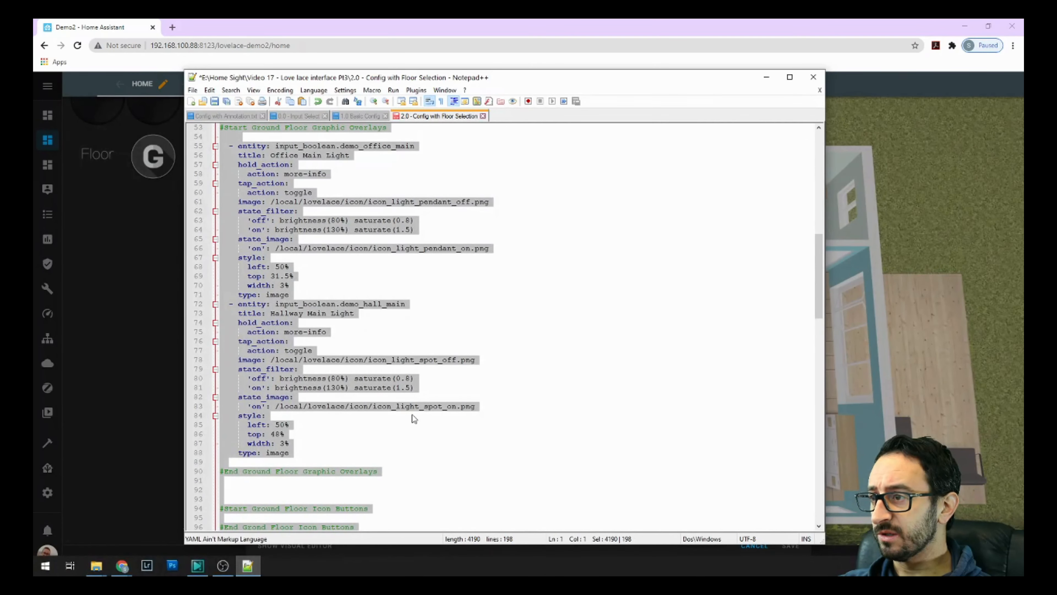
pyautogui.scroll(17, 327, 305)
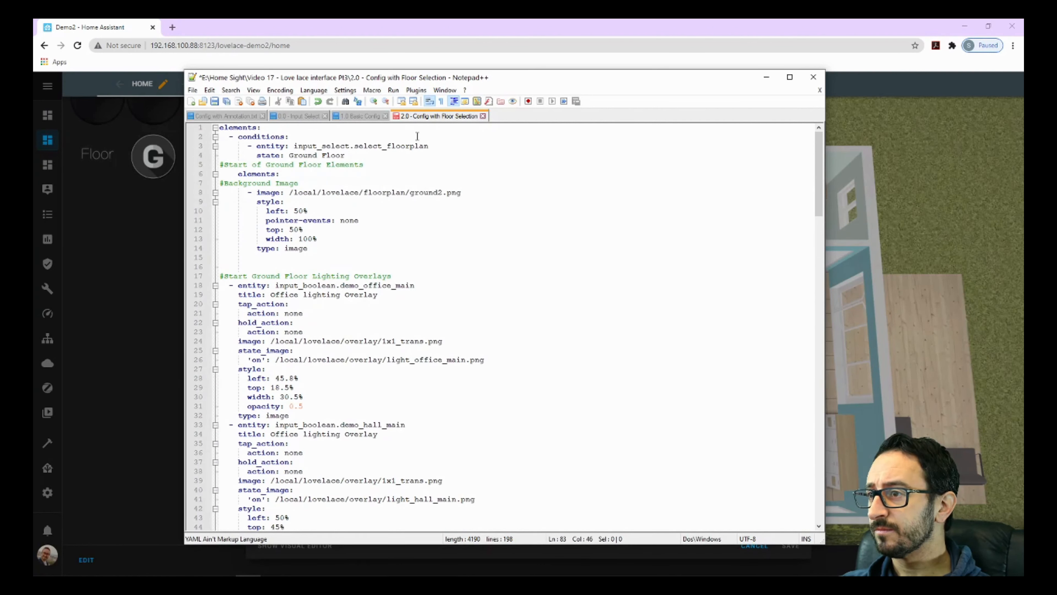
pyautogui.click(230, 285)
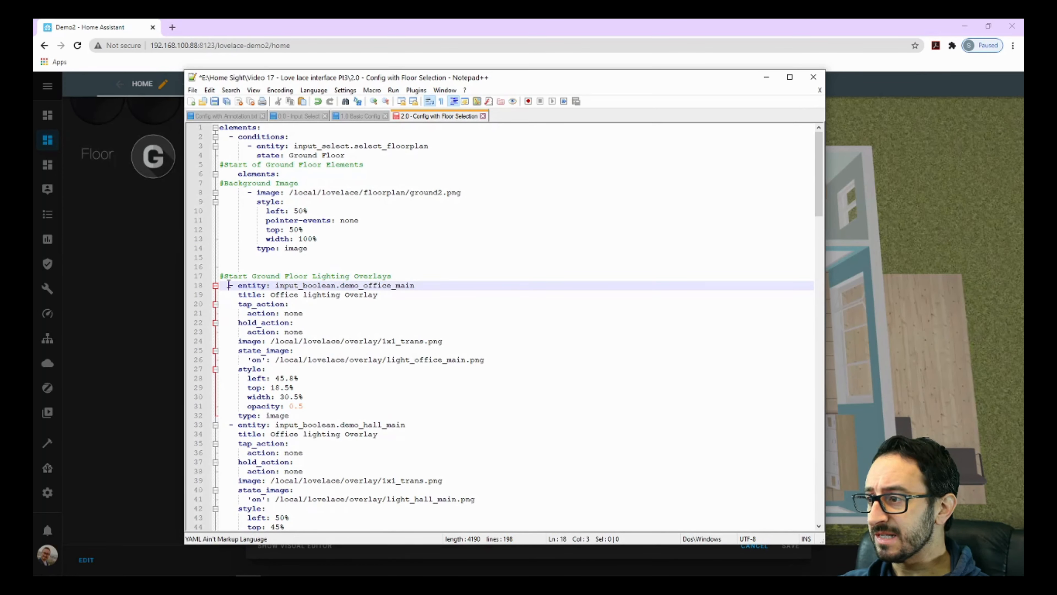
pyautogui.click(247, 191)
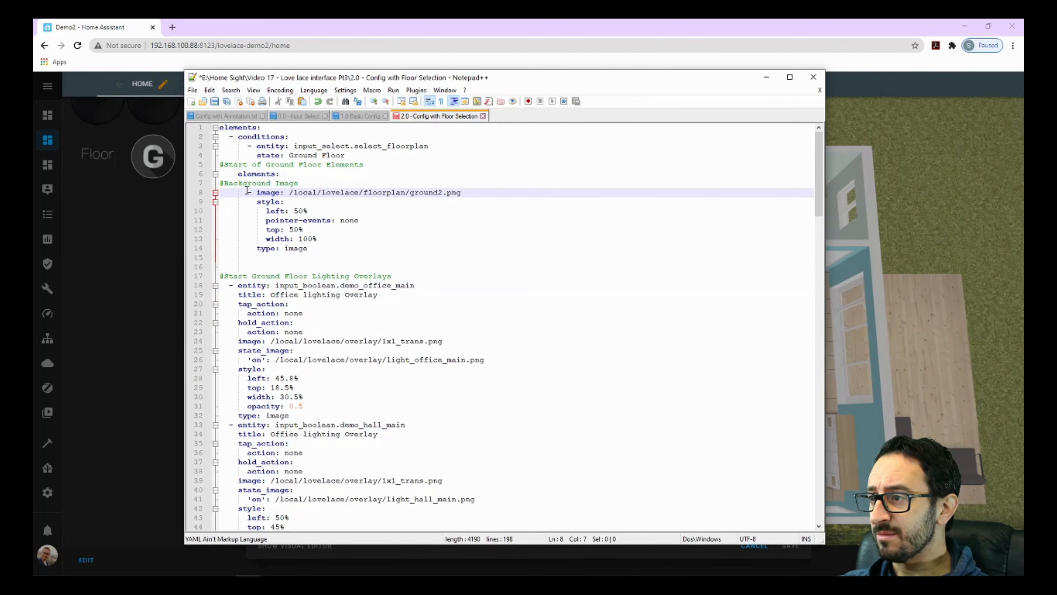
# Try to indent only the demo_office_main entity line by four spaces and check its alignment with the ground2.png image line.
pyautogui.click(226, 287)
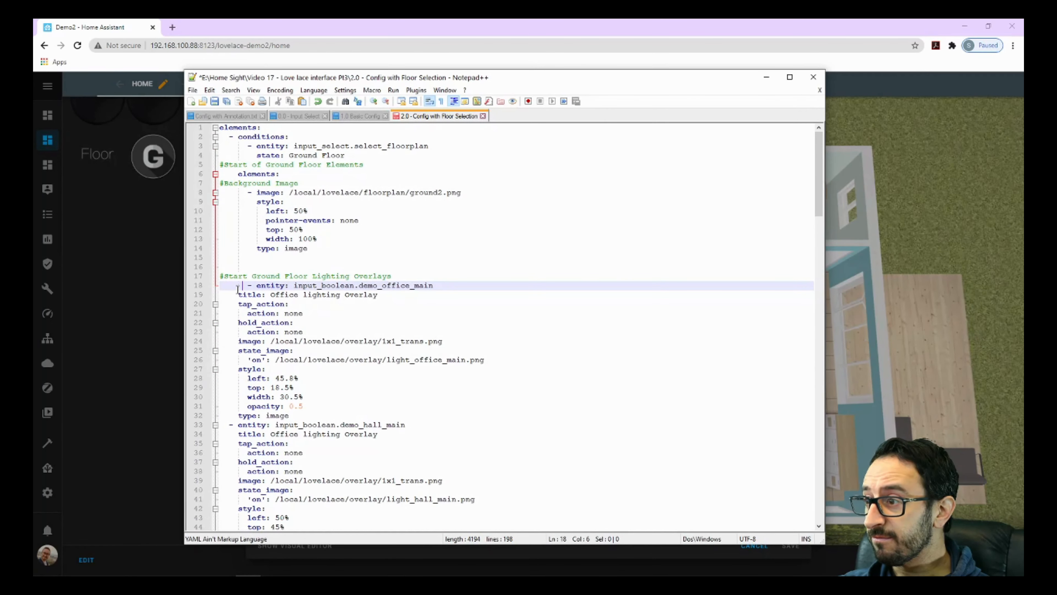
pyautogui.press('Up')
pyautogui.press('Up')
pyautogui.press('Down')
pyautogui.press('Down')
pyautogui.press('Up')
pyautogui.press('Up')
pyautogui.press('Up')
pyautogui.press('Up')
pyautogui.press('Up')
pyautogui.press('Up')
pyautogui.press('Up')
pyautogui.press('Up')
pyautogui.press('Up')
pyautogui.press('Up')
pyautogui.press('Down')
pyautogui.press('Down')
pyautogui.press('Down')
pyautogui.press('Down')
pyautogui.press('Down')
pyautogui.press('Down')
pyautogui.press('Down')
pyautogui.press('Down')
pyautogui.press('Down')
pyautogui.press('Down')
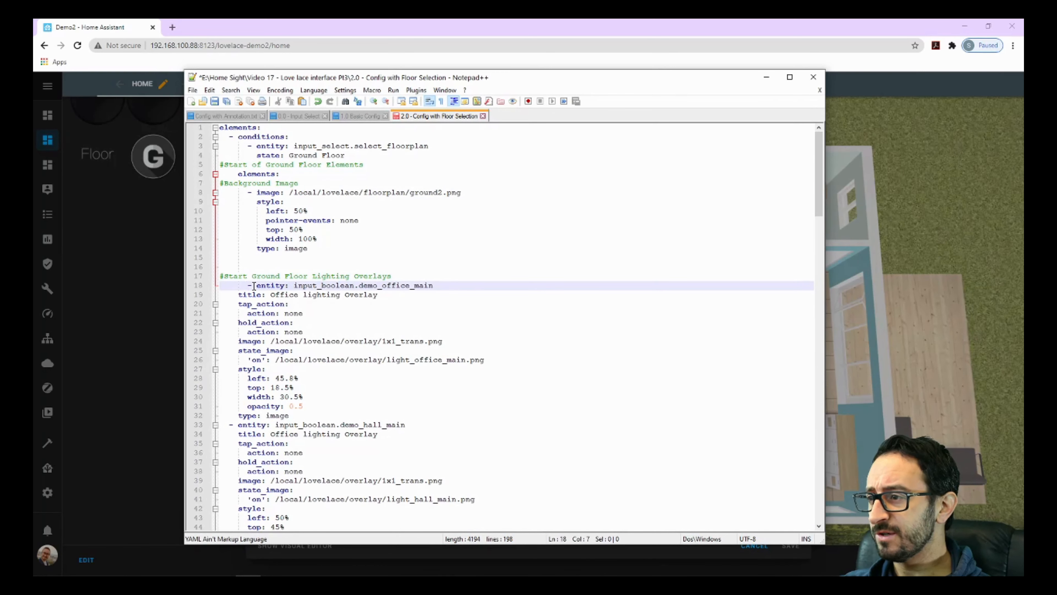
pyautogui.scroll(-7, 255, 297)
pyautogui.scroll(6, 289, 379)
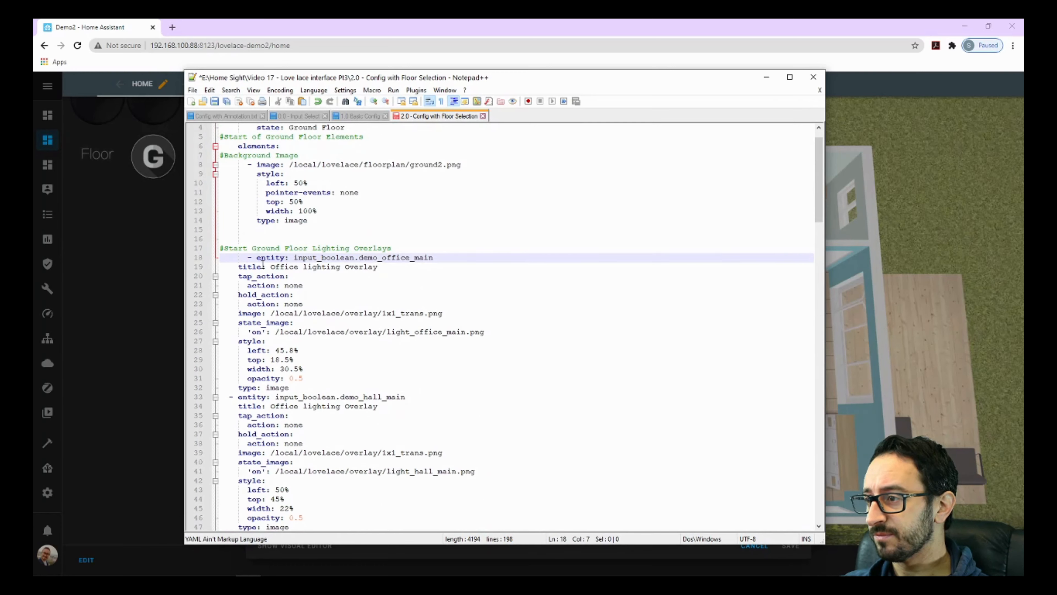
# Remove the four added spaces from the demo_office_main entity line.
pyautogui.press('BackSpace')
pyautogui.press('BackSpace')
pyautogui.press('BackSpace')
pyautogui.press('BackSpace')
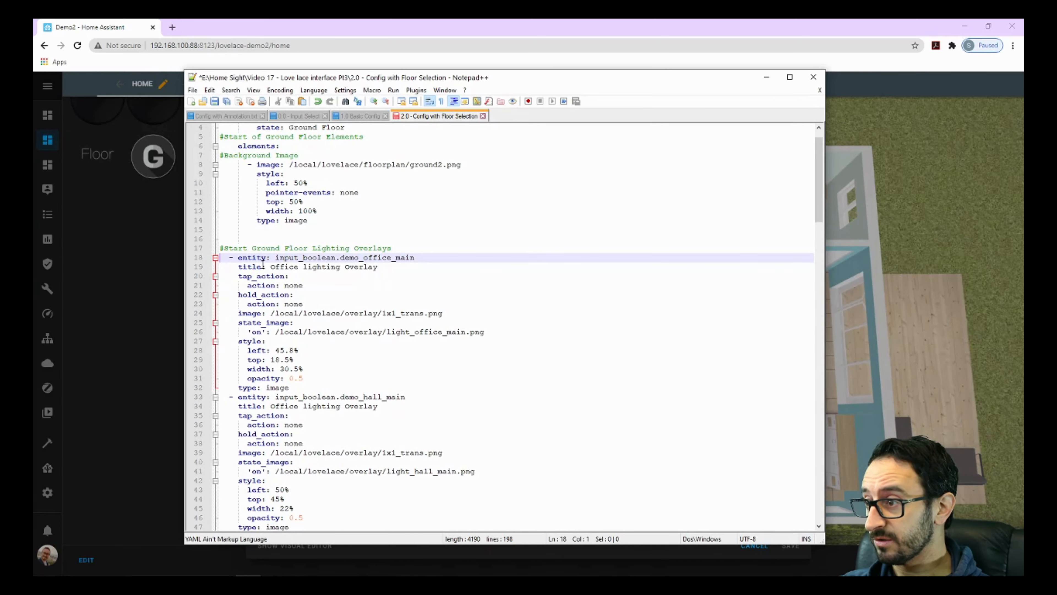
# Make a column selection at the start of every line of the office and hallway lighting overlay elements, lines 18 to 47.
pyautogui.press('Down')
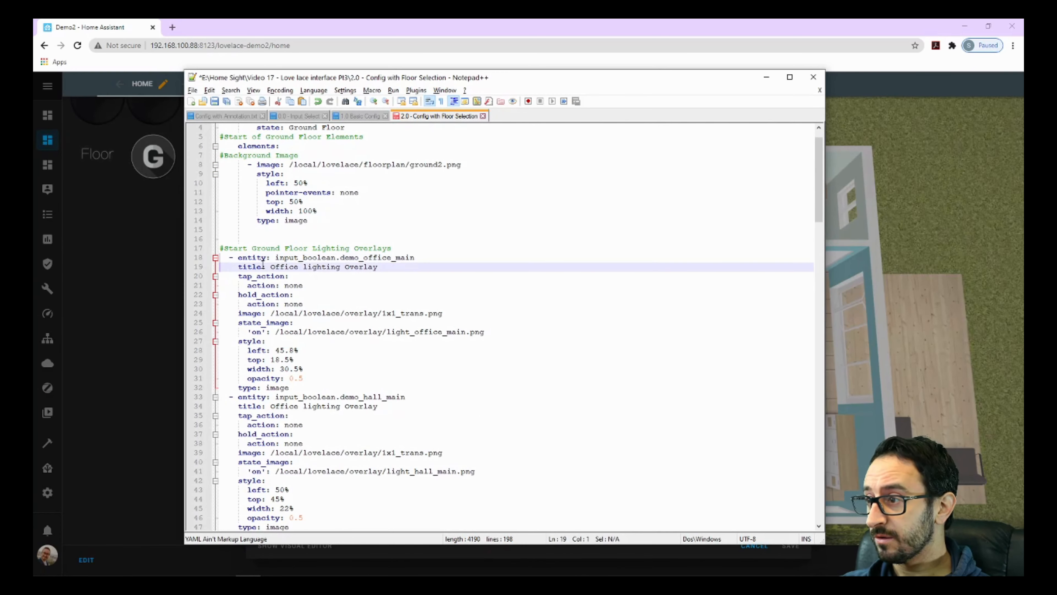
pyautogui.press('Down')
pyautogui.press('Down')
pyautogui.press('Down')
pyautogui.press('Down')
pyautogui.press('Down')
pyautogui.press('Down')
pyautogui.press('Down')
pyautogui.press('Down')
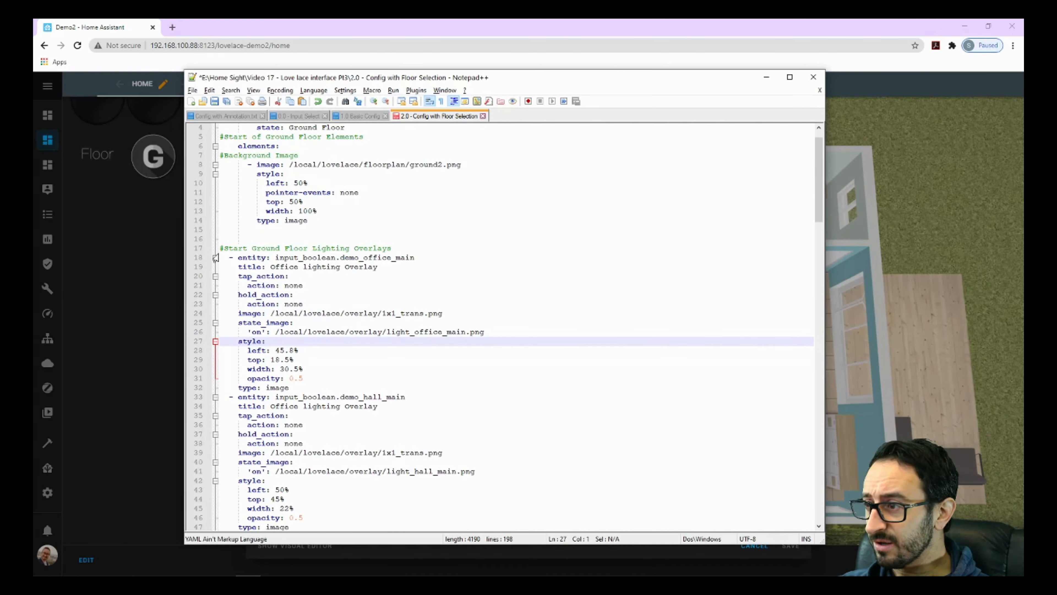
pyautogui.press('Down')
pyautogui.press('Down')
pyautogui.press('Down')
pyautogui.press('Down')
pyautogui.press('Down')
pyautogui.press('Down')
pyautogui.press('Down')
pyautogui.press('Down')
pyautogui.press('Down')
pyautogui.press('Down')
pyautogui.press('Down')
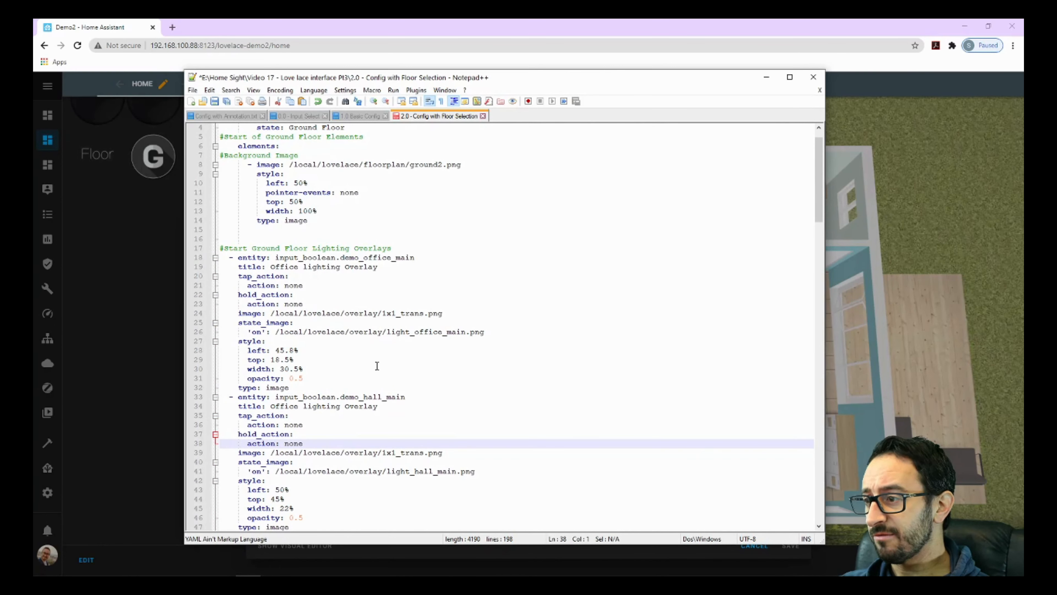
pyautogui.scroll(-3, 377, 366)
pyautogui.press('Down')
pyautogui.press('Down')
pyautogui.press('Down')
pyautogui.press('Down')
pyautogui.press('Down')
pyautogui.press('Down')
pyautogui.press('Down')
pyautogui.press('Down')
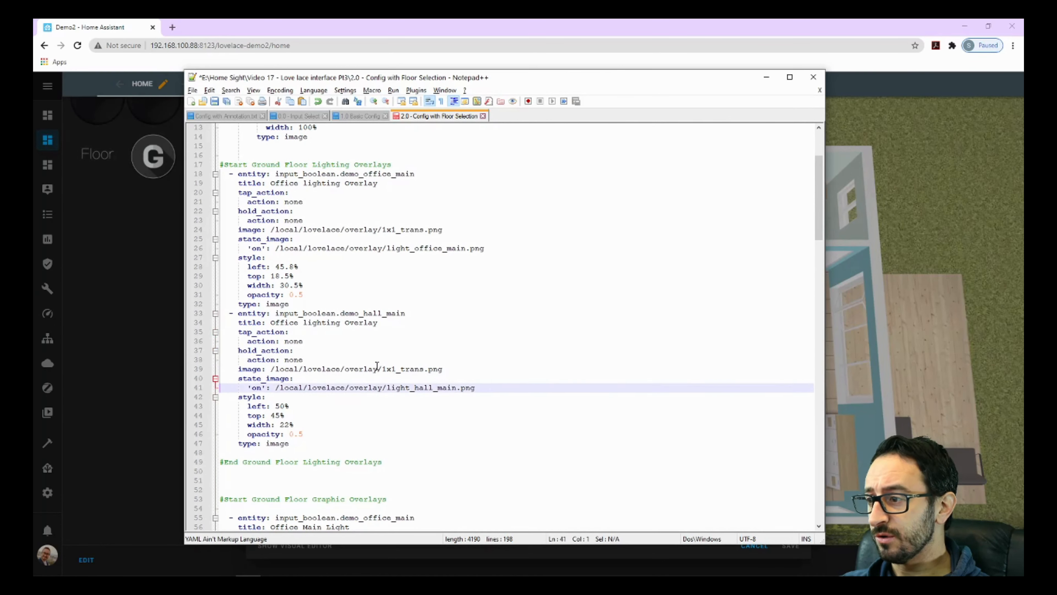
pyautogui.press('Down')
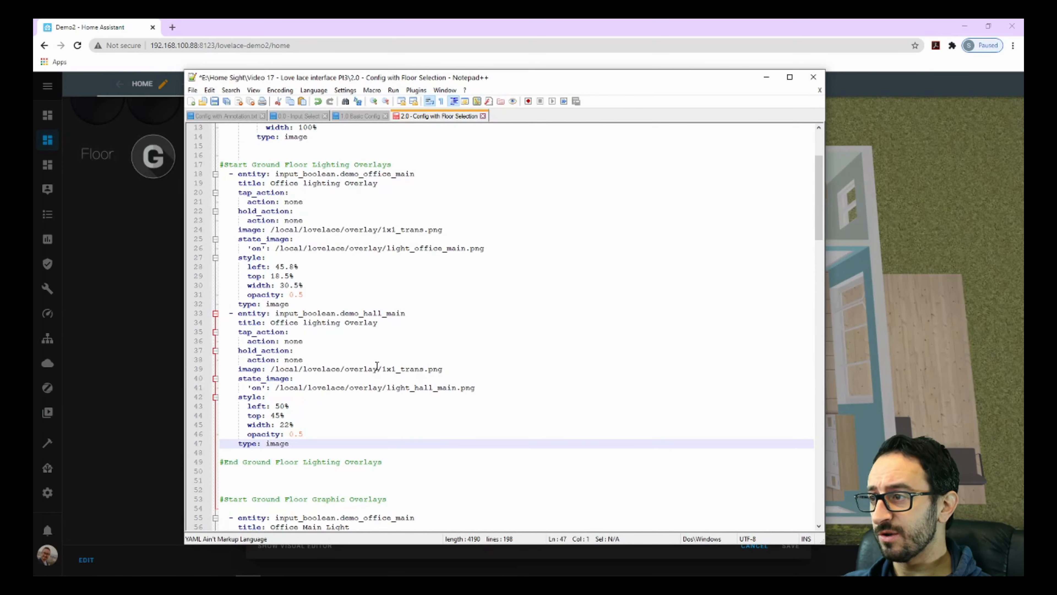
# Try the column selection by entering a sample word on all selected lines at once, and delete it again.
pyautogui.write('simon')
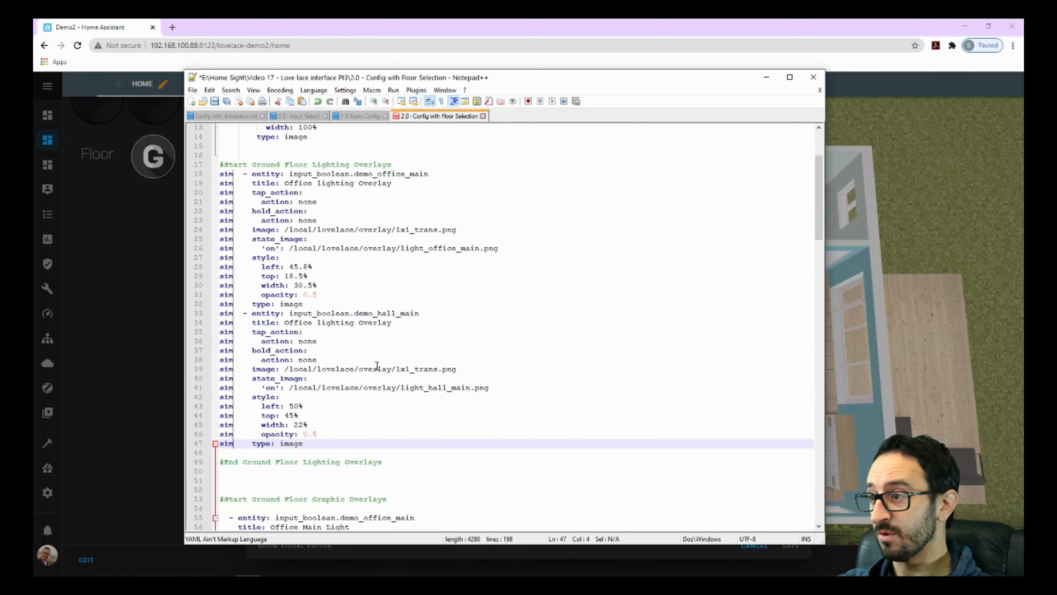
pyautogui.press('BackSpace')
pyautogui.press('BackSpace')
pyautogui.press('BackSpace')
pyautogui.press('BackSpace')
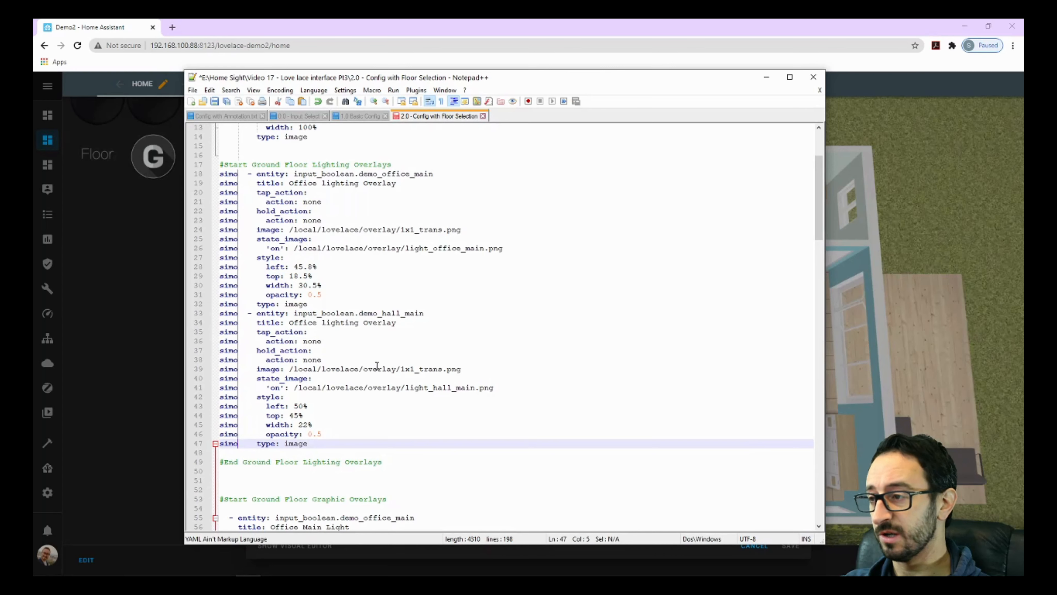
pyautogui.press('BackSpace')
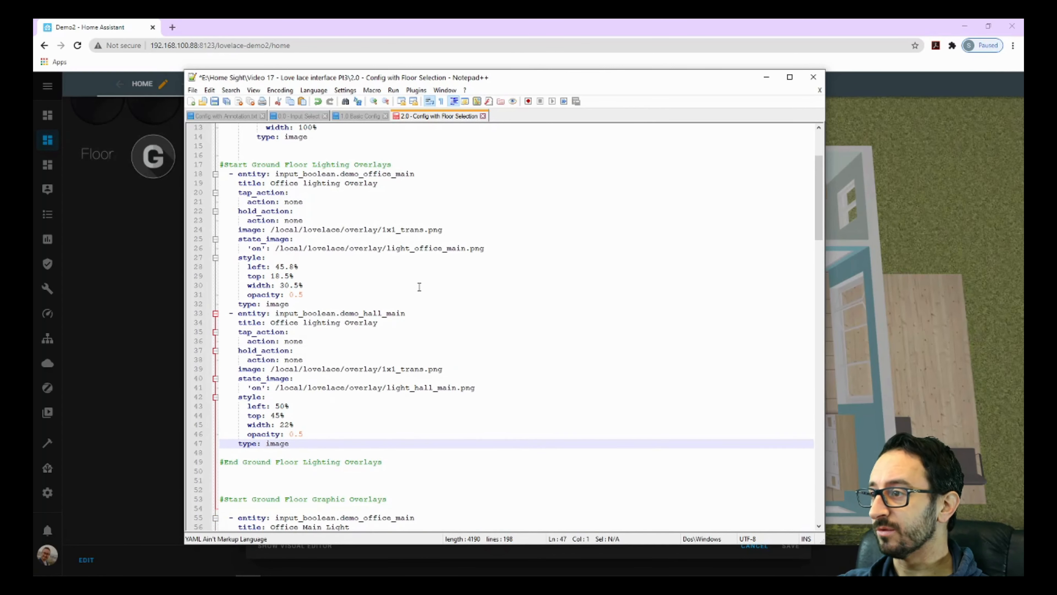
# Indent all lines of both lighting overlay elements by four spaces.
pyautogui.scroll(4, 419, 287)
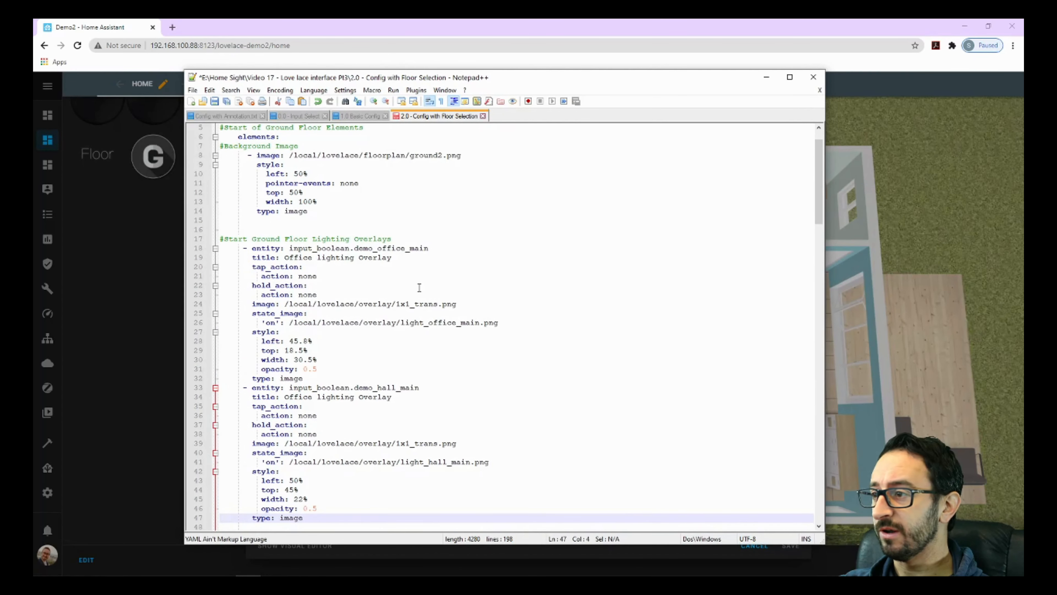
pyautogui.scroll(-7, 406, 325)
# Column-select the start of every line of the office and hallway light icon elements, lines 55 to 88, and indent them all together.
pyautogui.click(241, 396)
pyautogui.hotkey('alt', 'shift', 'Down')
pyautogui.hotkey('alt', 'shift', 'Down')
pyautogui.hotkey('alt', 'shift', 'Down')
pyautogui.hotkey('alt', 'shift', 'Down')
pyautogui.hotkey('alt', 'shift', 'Down')
pyautogui.hotkey('alt', 'shift', 'Down')
pyautogui.hotkey('alt', 'shift', 'Down')
pyautogui.hotkey('alt', 'shift', 'Down')
pyautogui.hotkey('alt', 'shift', 'Down')
pyautogui.hotkey('alt', 'shift', 'Down')
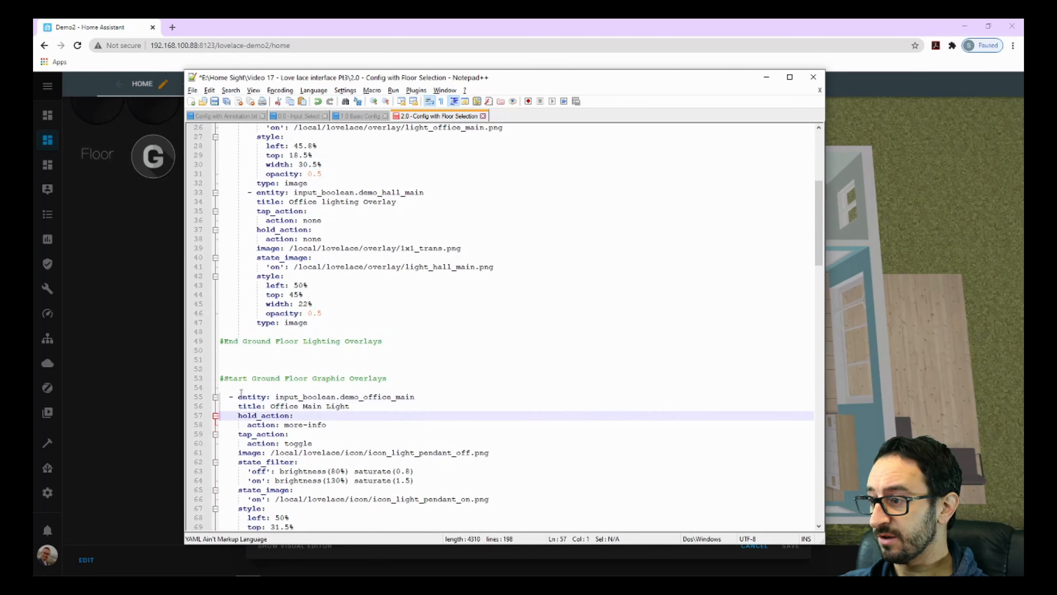
pyautogui.hotkey('alt', 'shift', 'Down')
pyautogui.hotkey('alt', 'shift', 'Down')
pyautogui.hotkey('alt', 'shift', 'Down')
pyautogui.hotkey('alt', 'shift', 'Down')
pyautogui.hotkey('alt', 'shift', 'Down')
pyautogui.hotkey('alt', 'shift', 'Down')
pyautogui.hotkey('alt', 'shift', 'Down')
pyautogui.hotkey('alt', 'shift', 'Down')
pyautogui.hotkey('alt', 'shift', 'Down')
pyautogui.hotkey('alt', 'shift', 'Down')
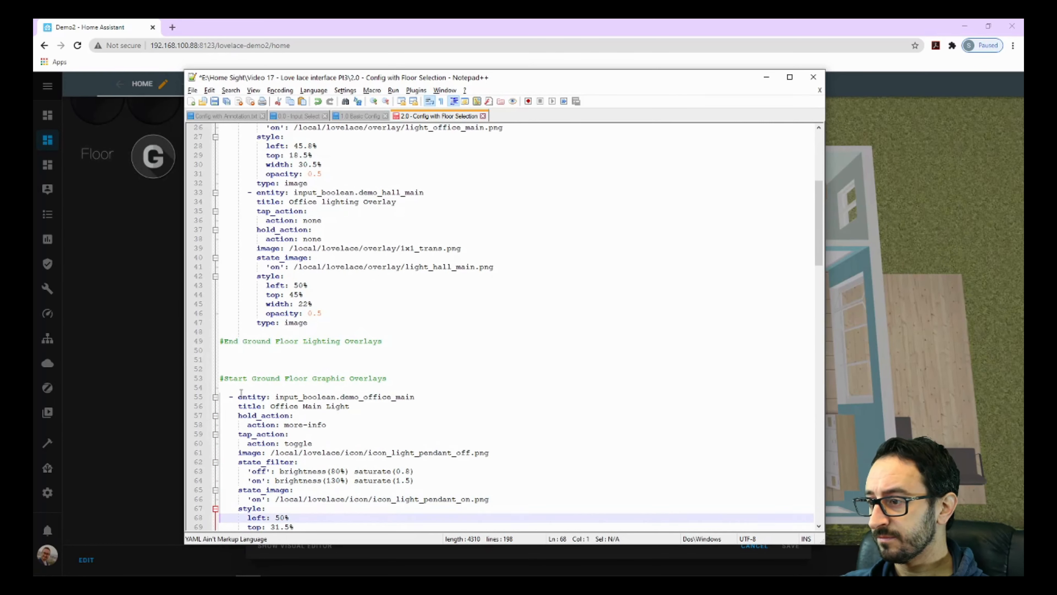
pyautogui.hotkey('alt', 'shift', 'Down')
pyautogui.hotkey('alt', 'shift', 'Down')
pyautogui.hotkey('alt', 'shift', 'Down')
pyautogui.hotkey('alt', 'shift', 'Down')
pyautogui.hotkey('alt', 'shift', 'Down')
pyautogui.hotkey('alt', 'shift', 'Down')
pyautogui.hotkey('alt', 'shift', 'Down')
pyautogui.hotkey('alt', 'shift', 'Down')
pyautogui.hotkey('alt', 'shift', 'Down')
pyautogui.hotkey('alt', 'shift', 'Down')
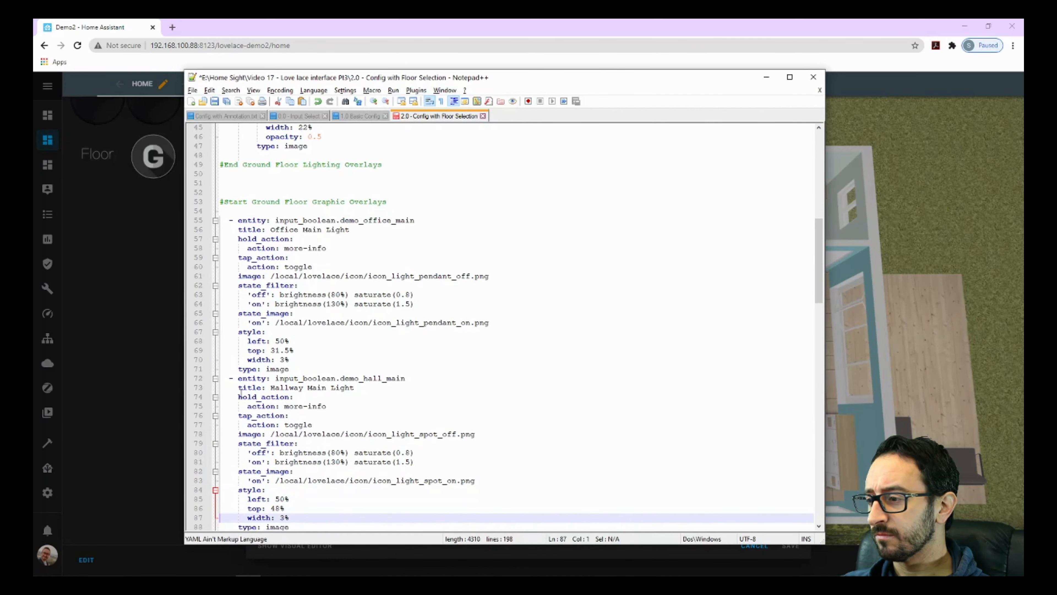
pyautogui.hotkey('alt', 'shift', 'Down')
pyautogui.hotkey('alt', 'shift', 'Down')
pyautogui.hotkey('alt', 'shift', 'Down')
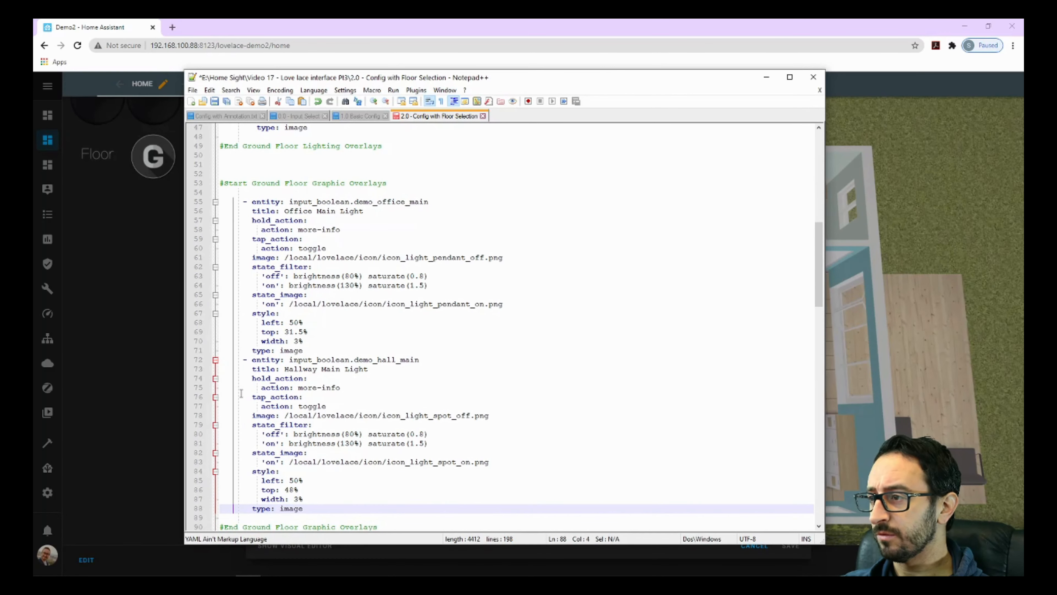
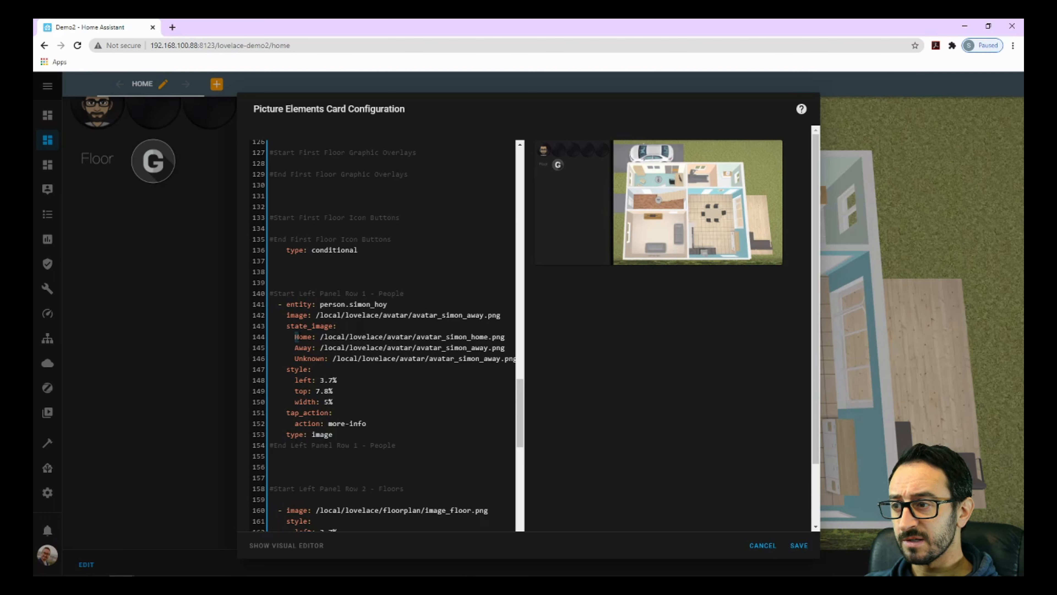
# Change the person element's state_image keys to lowercase home, away and unknown.
pyautogui.moveTo(299, 348); pyautogui.dragTo(291, 349)
pyautogui.click(299, 357)
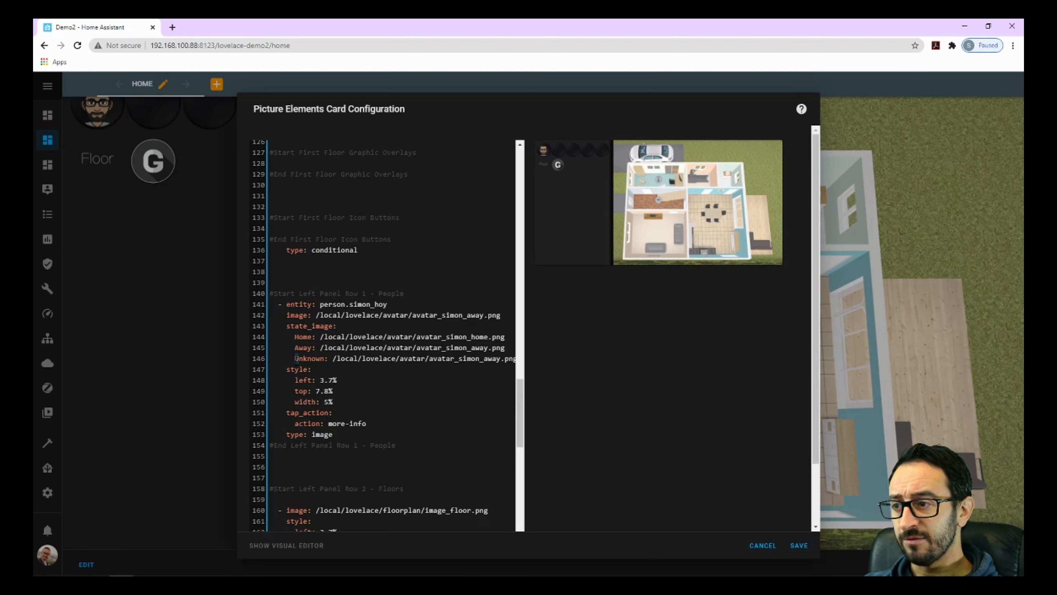
pyautogui.write('h')
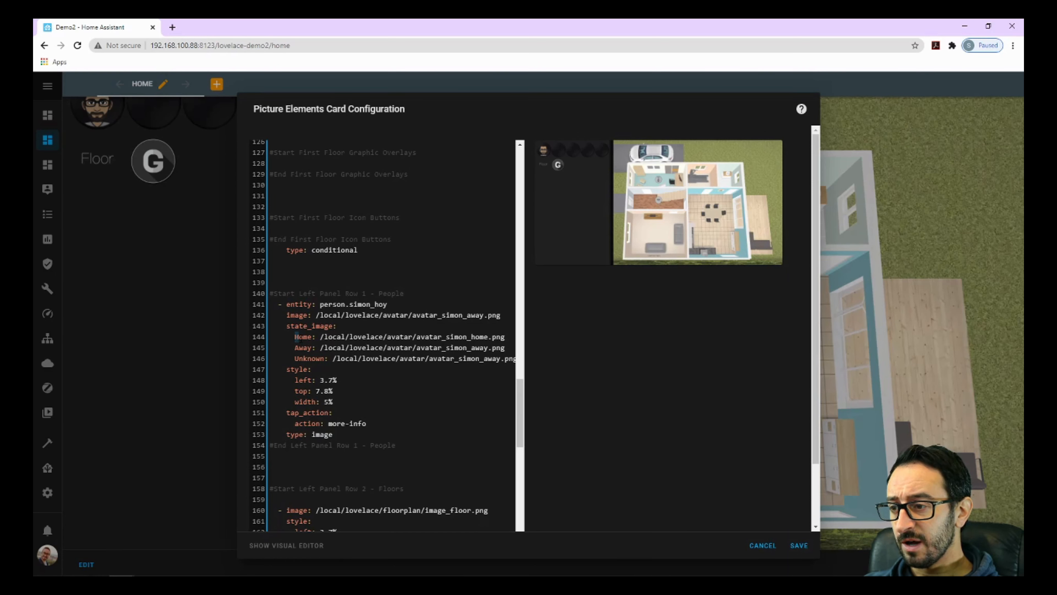
pyautogui.press('Down')
pyautogui.press('BackSpace')
pyautogui.write('a')
pyautogui.press('Down')
pyautogui.press('BackSpace')
pyautogui.write('u')
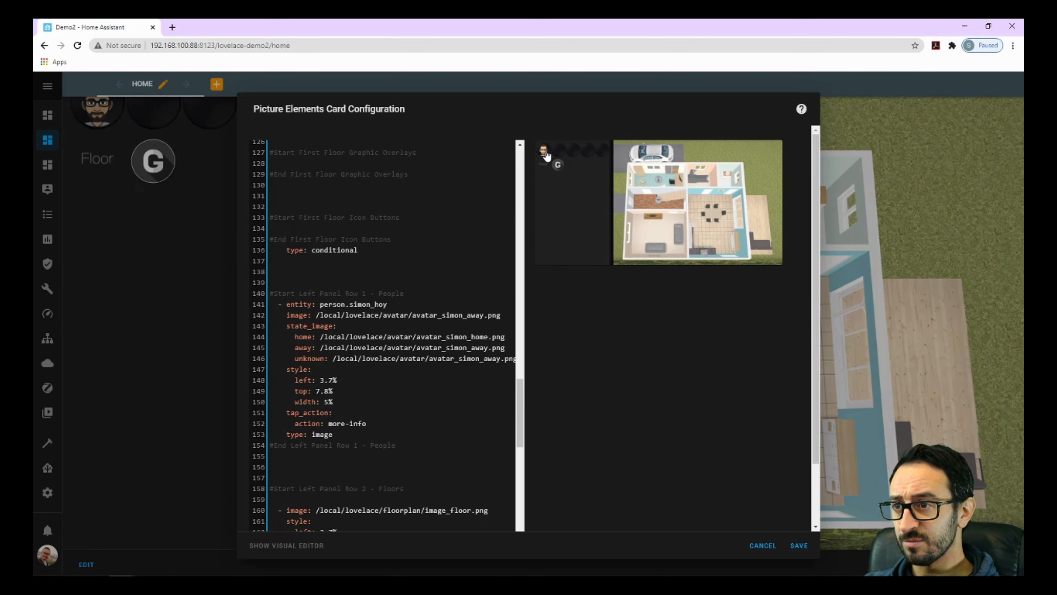
# Select the whole card configuration text and save the card.
pyautogui.hotkey('ctrl', 'a')
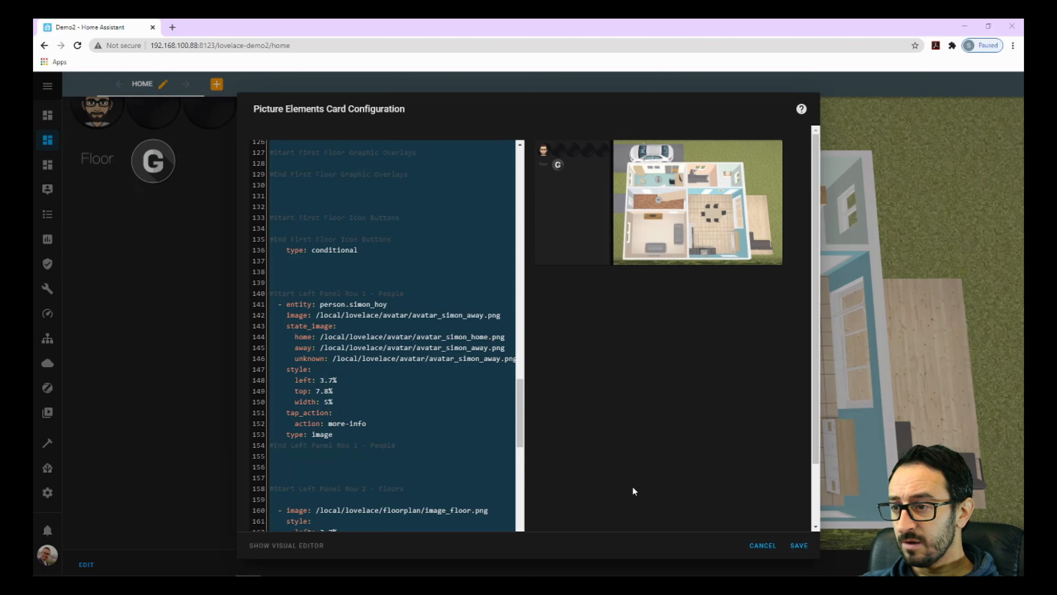
pyautogui.click(799, 545)
pyautogui.scroll(2, 91, 181)
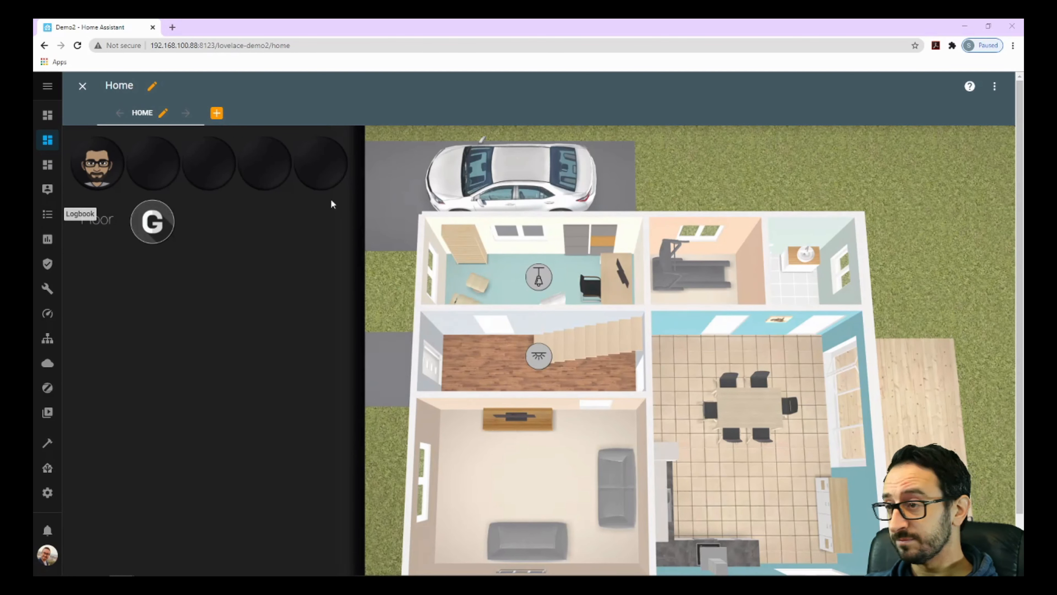
# Open the person's details from the avatar on the dashboard, check the current state and presence history, and close the details.
pyautogui.click(97, 164)
pyautogui.doubleClick(618, 235)
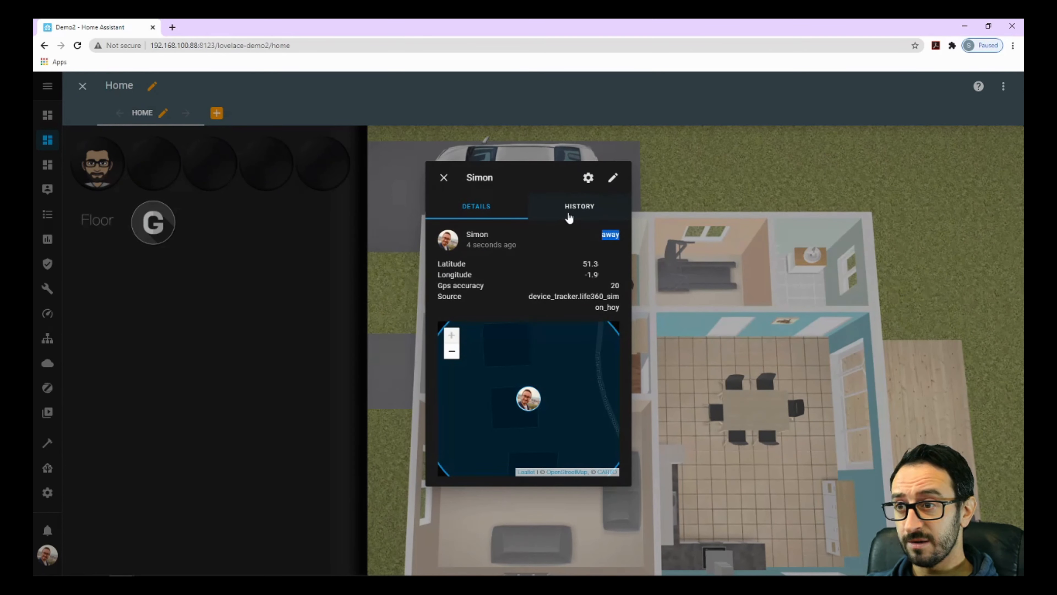
pyautogui.scroll(-2, 574, 329)
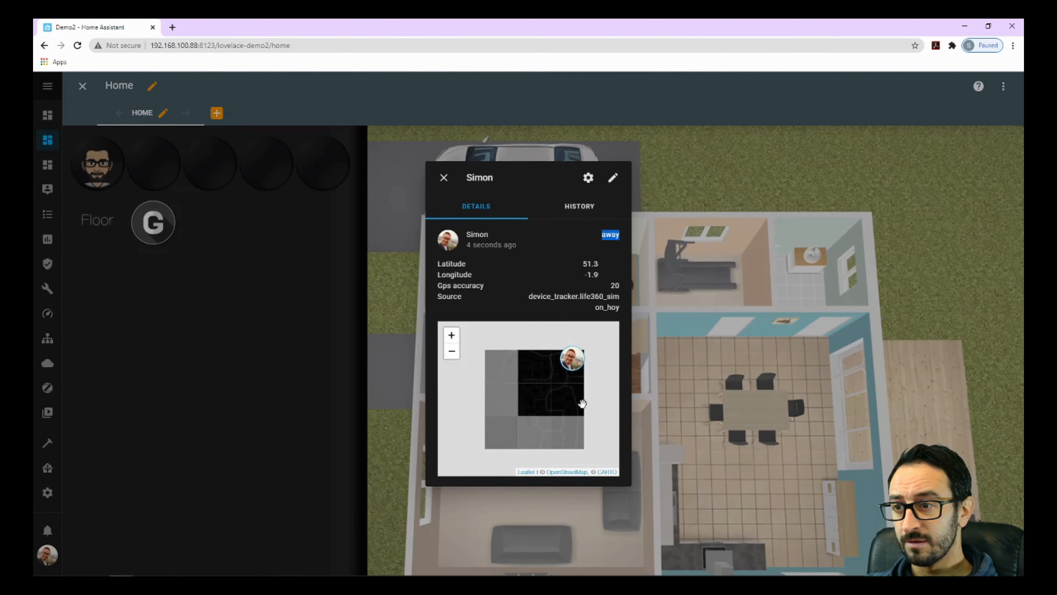
pyautogui.click(579, 206)
pyautogui.moveTo(606, 278)
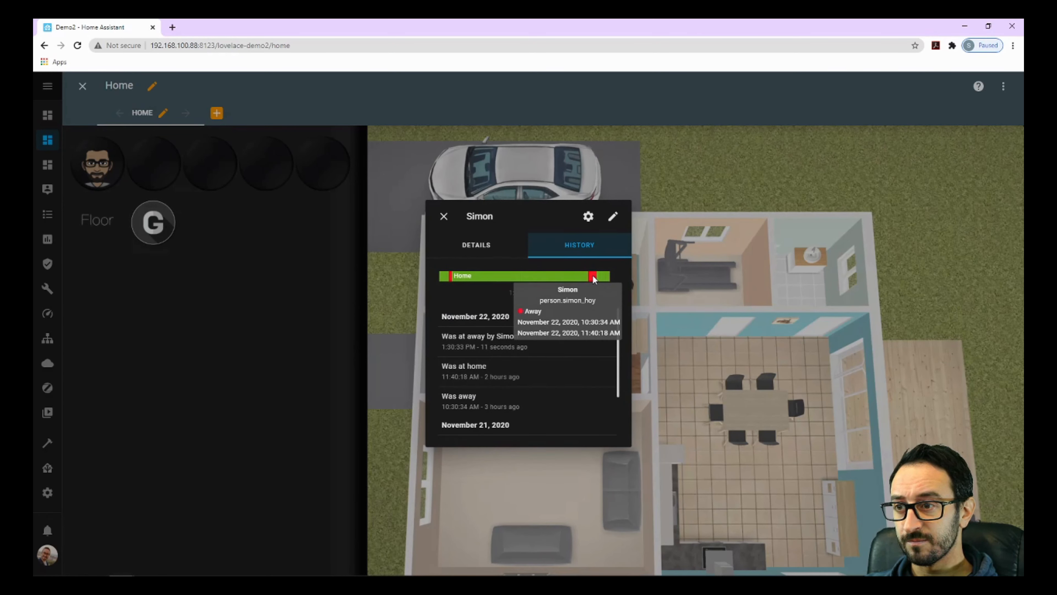
pyautogui.click(331, 113)
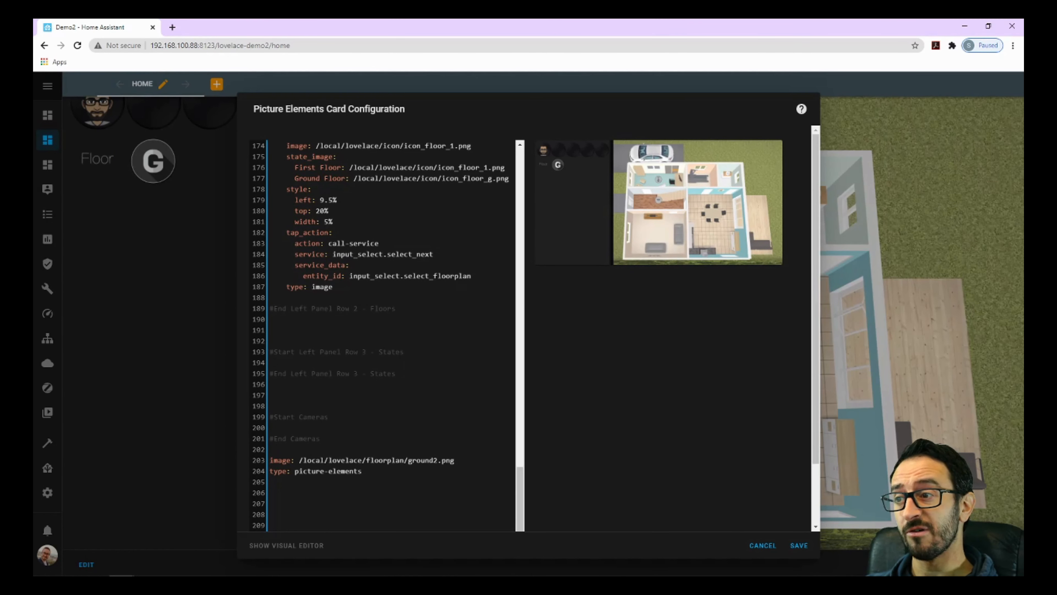
# Replace the entire card configuration with the commented version from the text file.
pyautogui.click(248, 576)
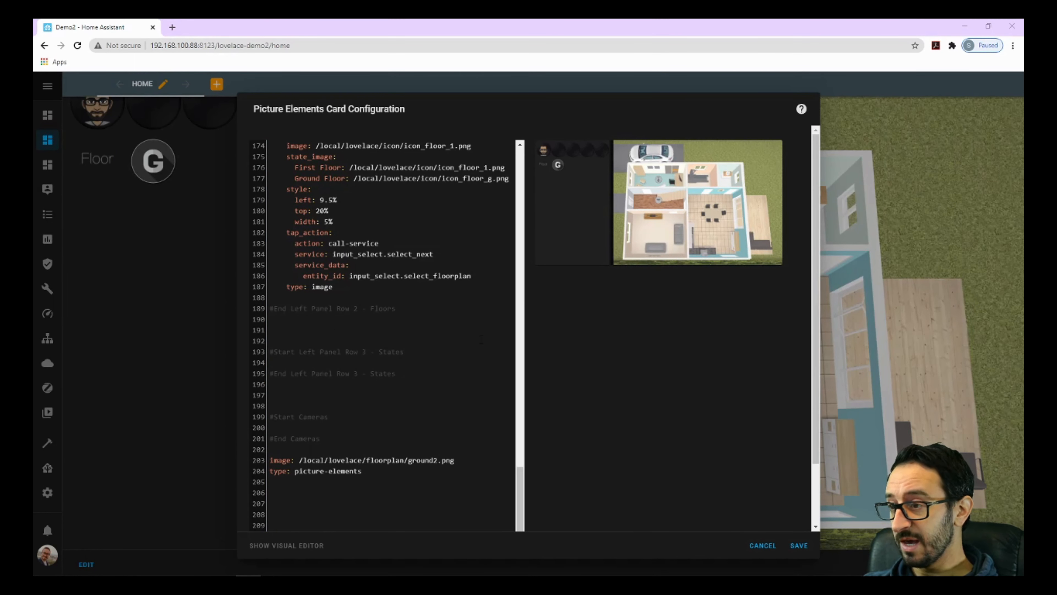
pyautogui.click(413, 345)
pyautogui.hotkey('ctrl', 'a')
pyautogui.hotkey('ctrl', 'v')
pyautogui.hotkey('ctrl', 'a')
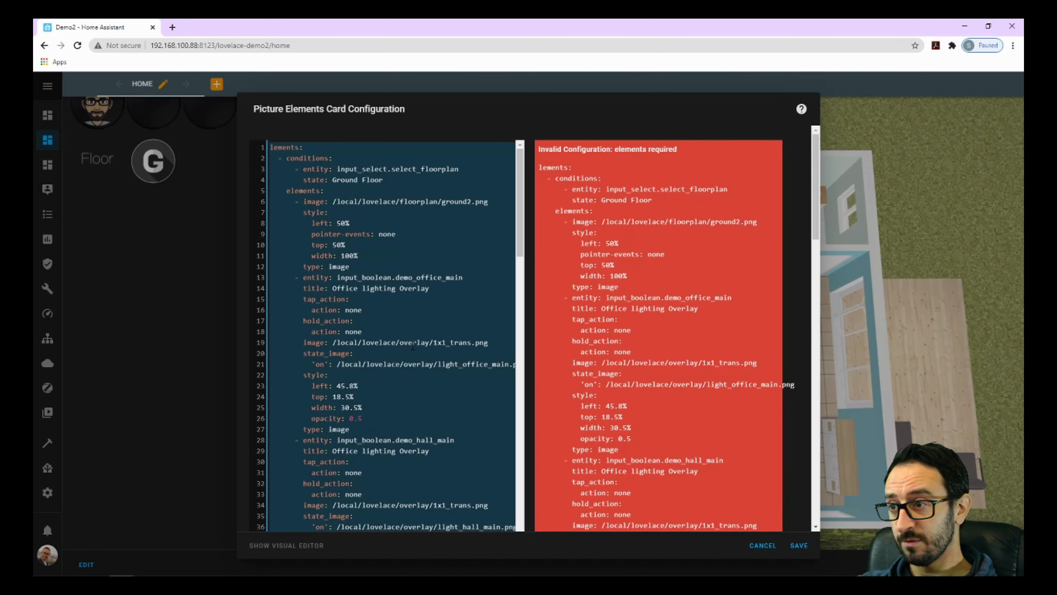
pyautogui.press('Delete')
pyautogui.hotkey('ctrl', 'v')
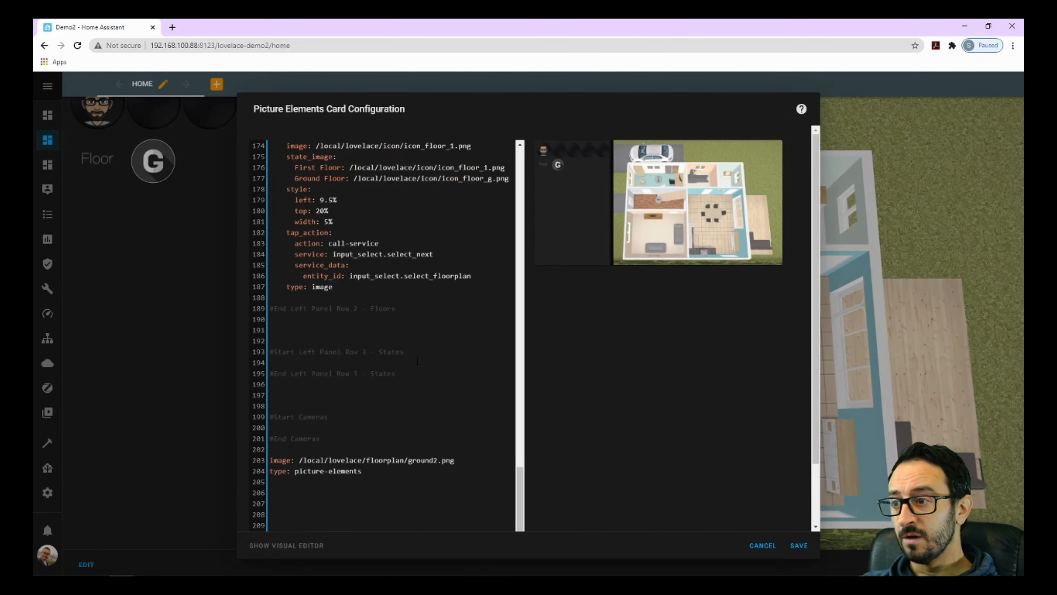
# Duplicate the person element in the Left Panel Row 1 - People section directly below the original, aligning its entity line with the other elements.
pyautogui.scroll(10, 417, 360)
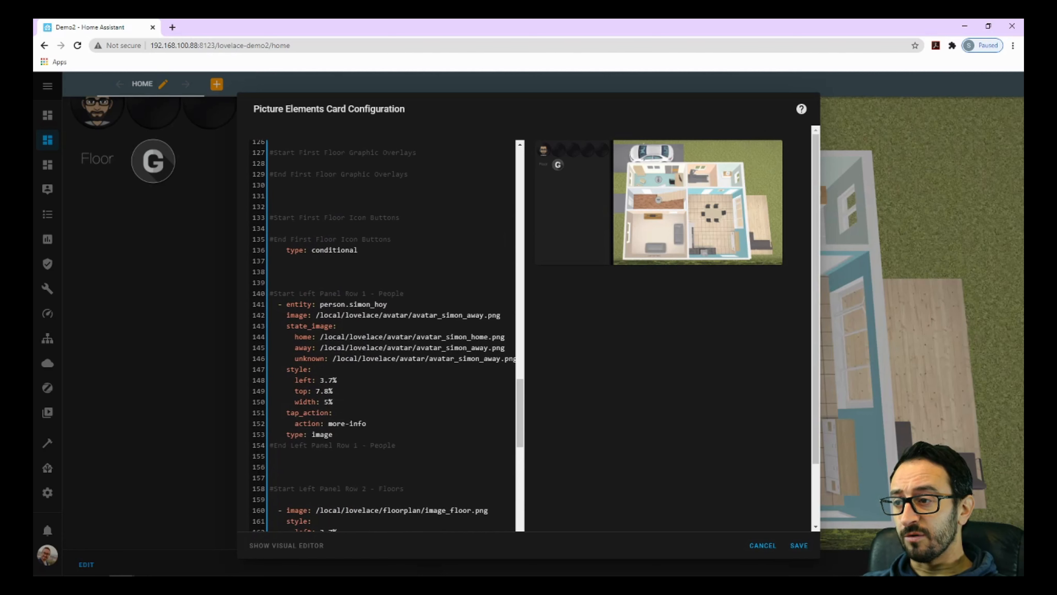
pyautogui.moveTo(333, 434); pyautogui.dragTo(275, 304)
pyautogui.hotkey('ctrl', 'c')
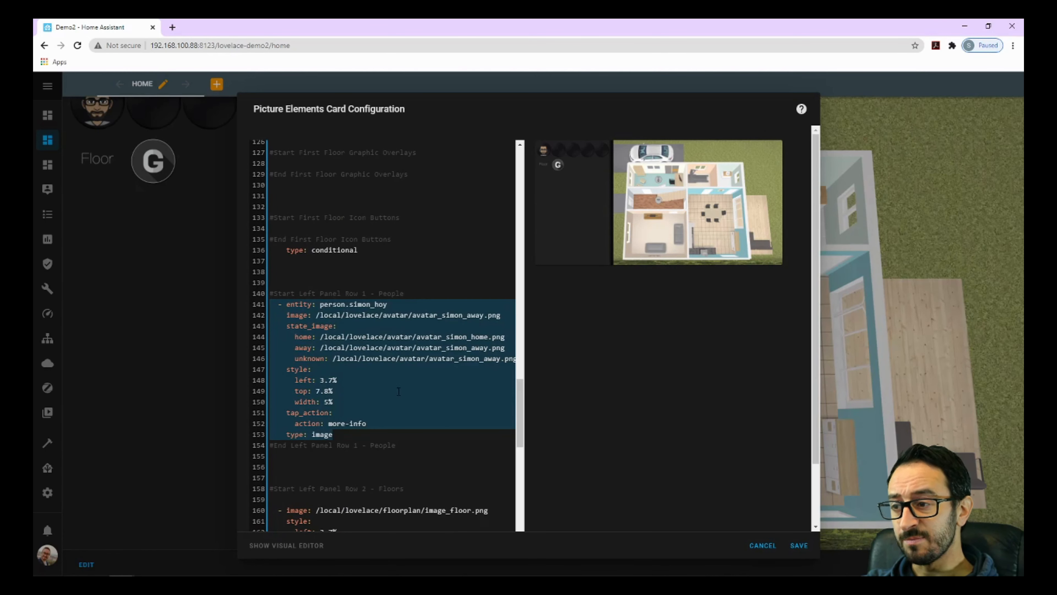
pyautogui.click(350, 442)
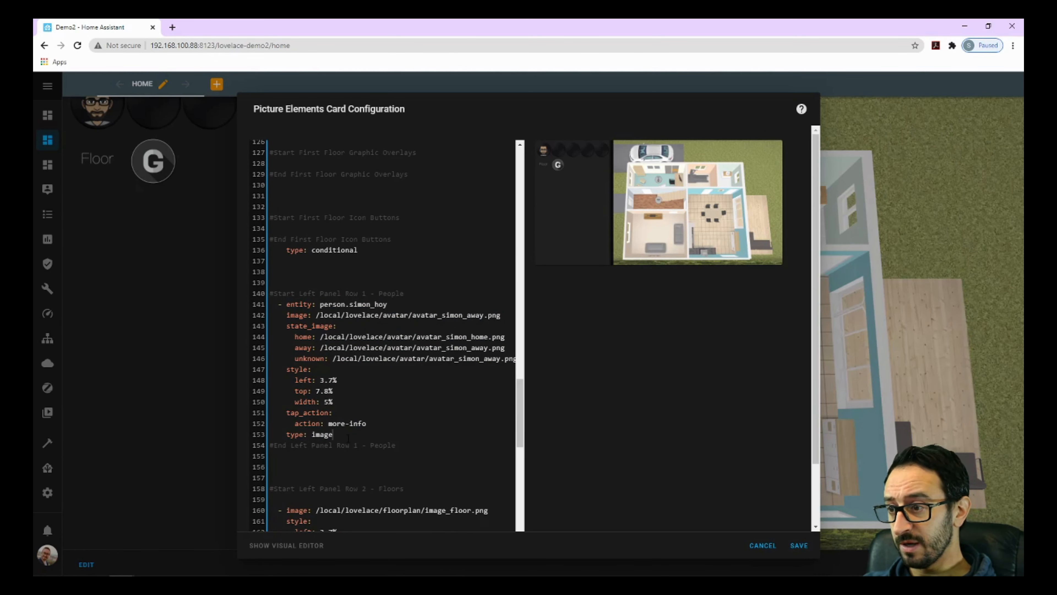
pyautogui.press('Return')
pyautogui.hotkey('ctrl', 'v')
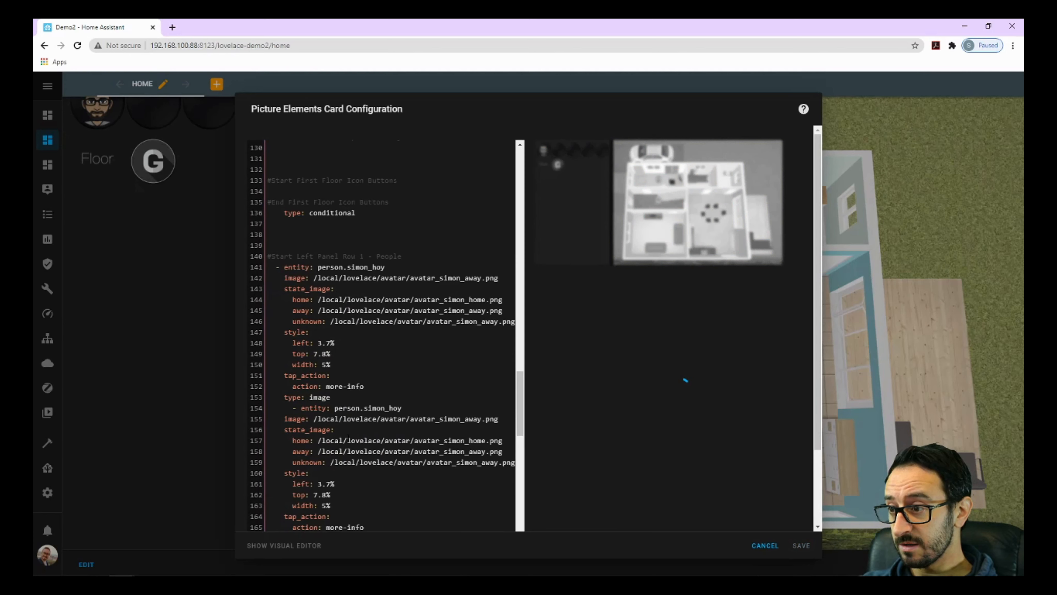
pyautogui.click(293, 408)
pyautogui.press('BackSpace')
pyautogui.press('BackSpace')
pyautogui.press('BackSpace')
pyautogui.press('BackSpace')
# Set the duplicate's entity to person.wife and its image paths to avatar_wife_away.png, using avatar_wife_home.png for the home state.
pyautogui.moveTo(387, 408)
pyautogui.mouseDown()
pyautogui.moveTo(349, 408)
pyautogui.moveTo(384, 407)
pyautogui.mouseUp()
pyautogui.click(349, 408)
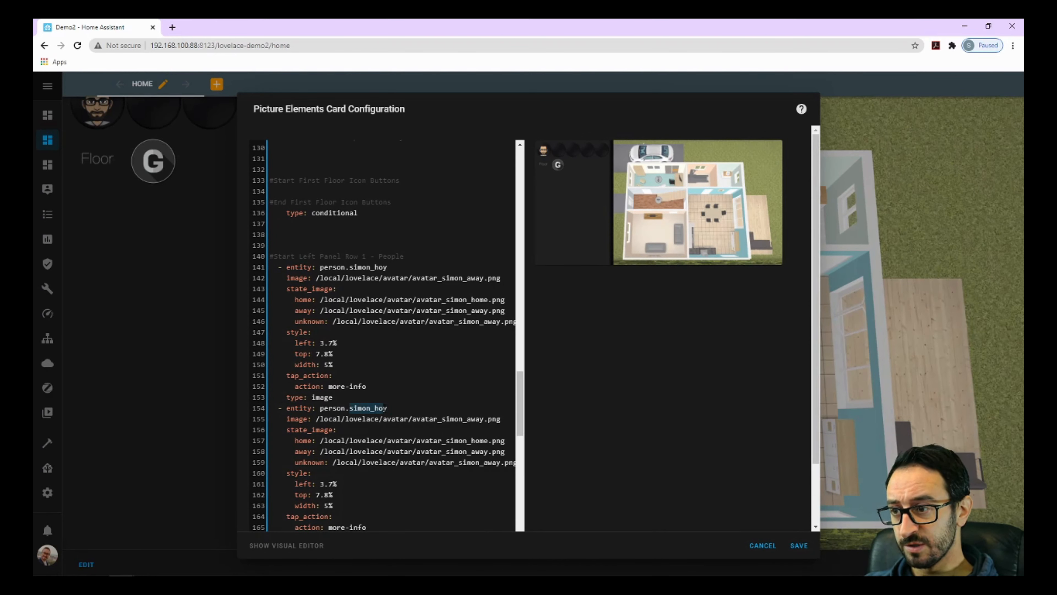
pyautogui.write('wifer')
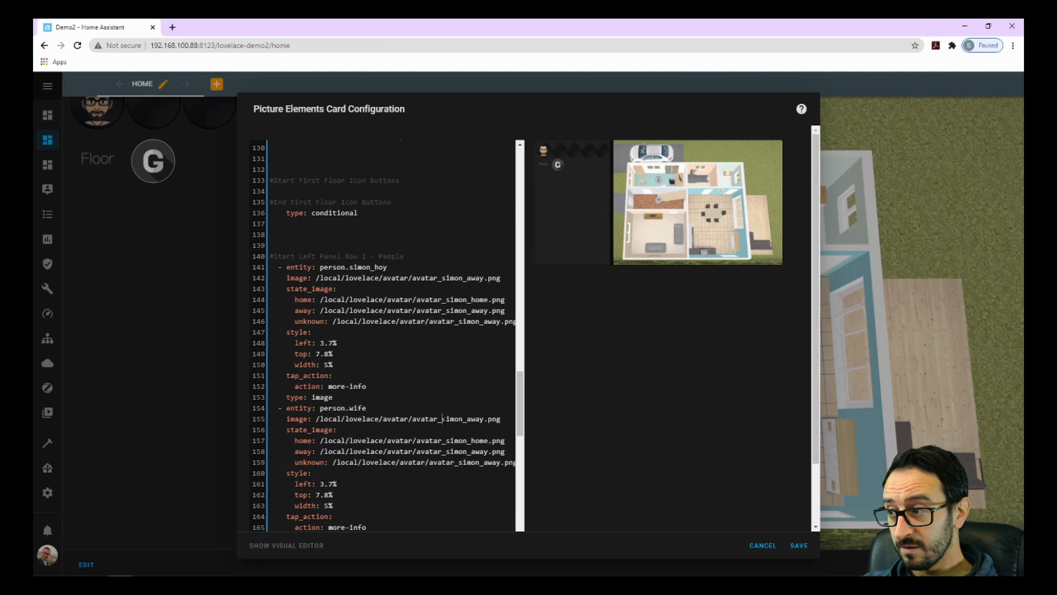
pyautogui.moveTo(441, 418); pyautogui.dragTo(467, 419)
pyautogui.write('wifr')
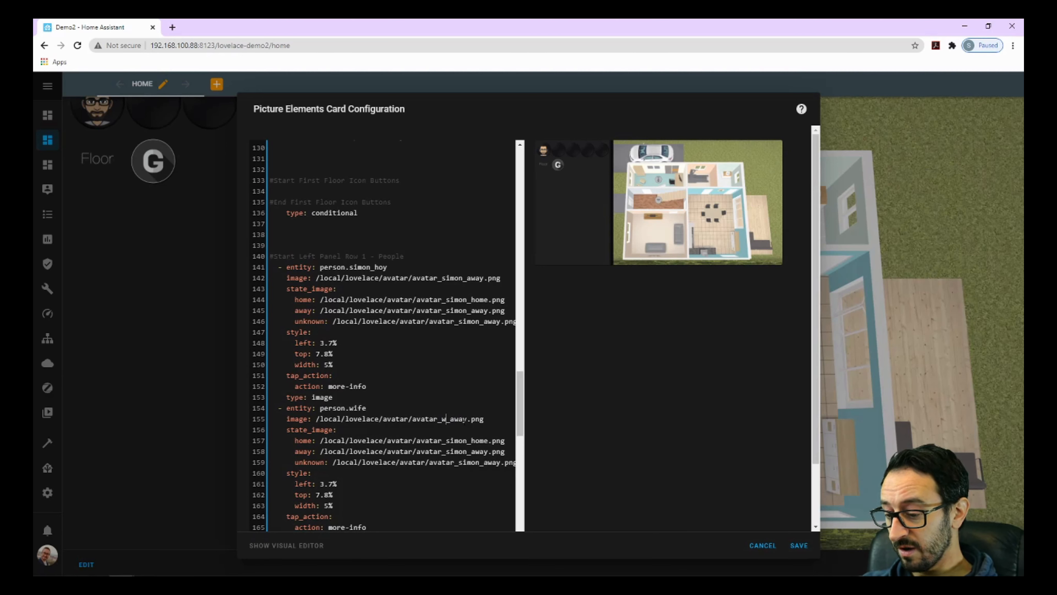
pyautogui.press('BackSpace')
pyautogui.write('e')
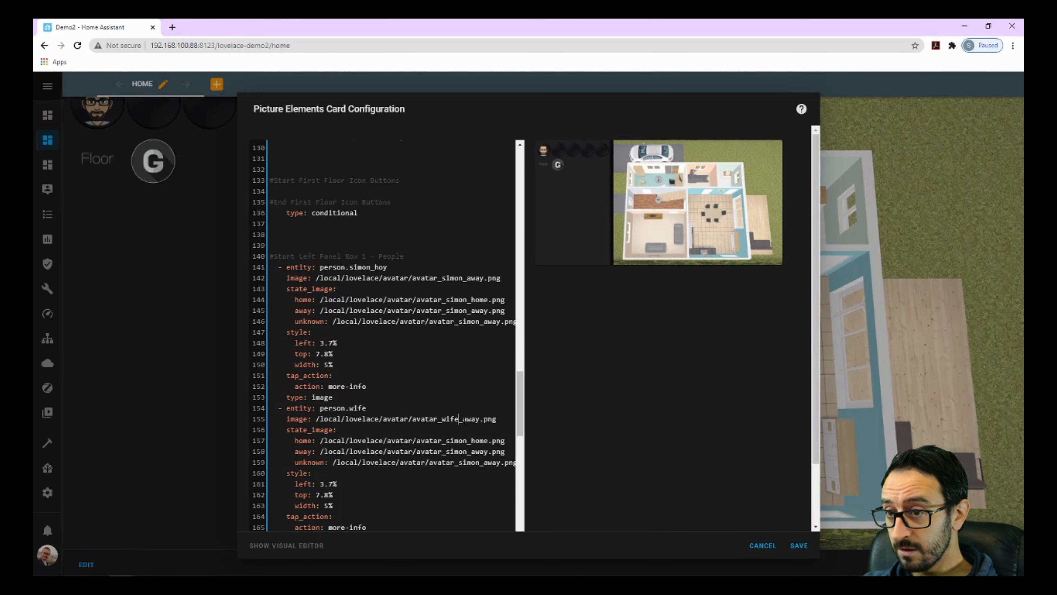
pyautogui.moveTo(446, 440); pyautogui.dragTo(475, 462)
pyautogui.write('wife')
pyautogui.write('wife')
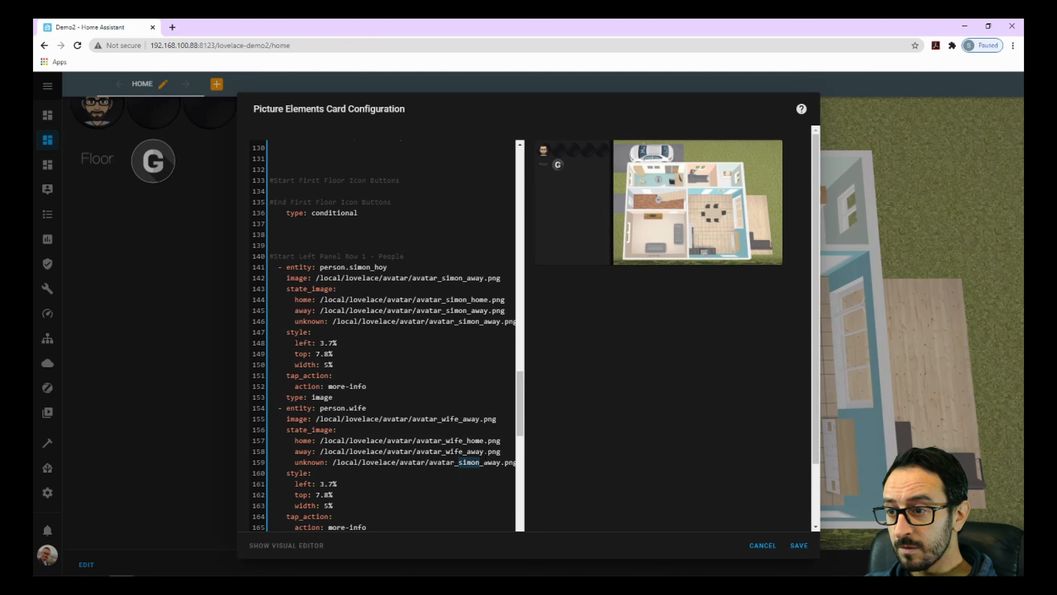
pyautogui.write('wife')
# Set the left position of the person.wife element to 10% and save the card.
pyautogui.scroll(-1, 370, 400)
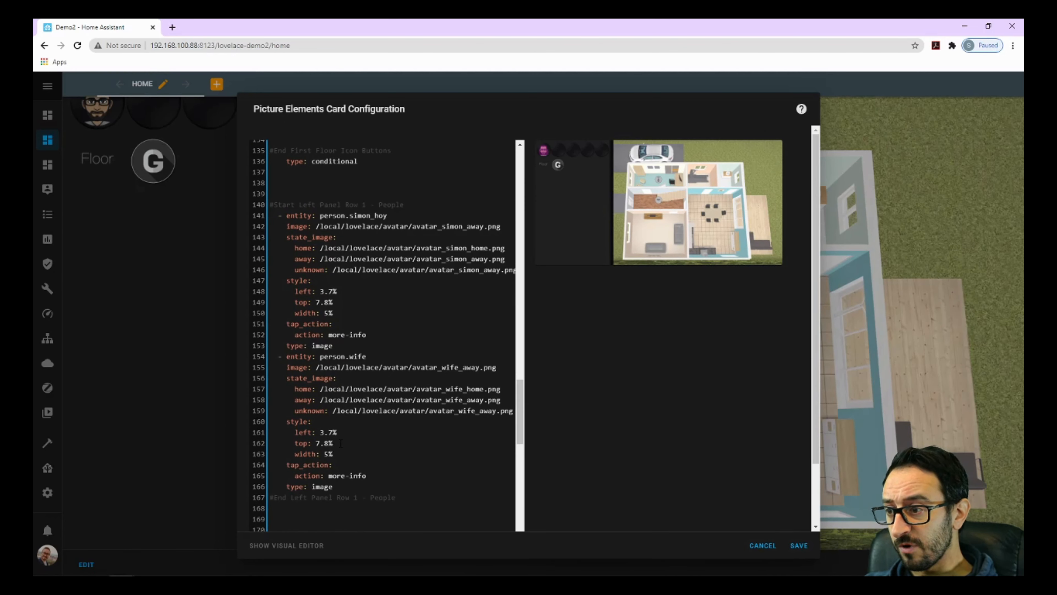
pyautogui.moveTo(332, 432); pyautogui.dragTo(321, 433)
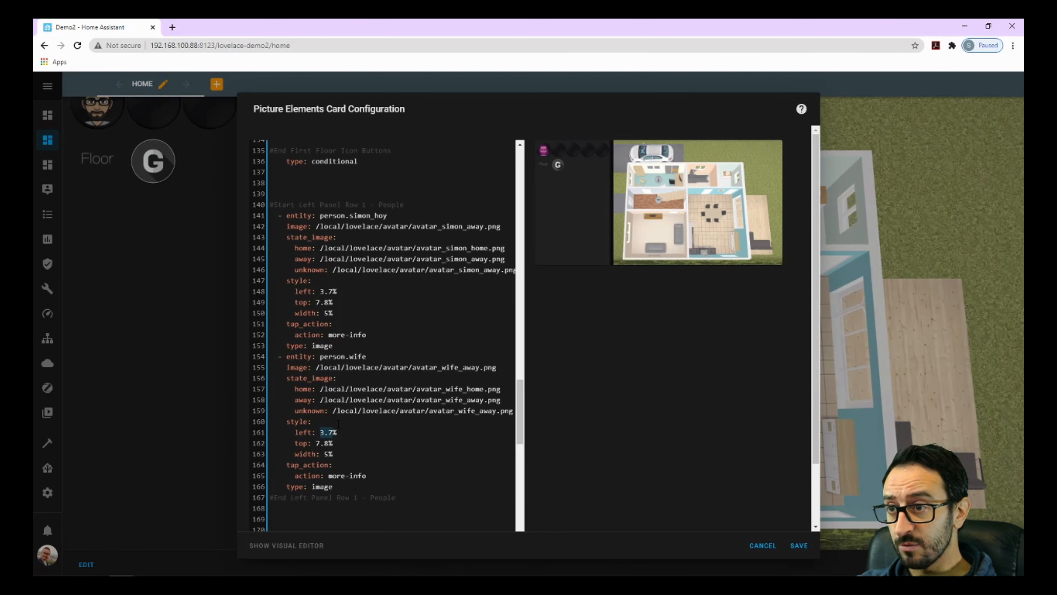
pyautogui.write('10')
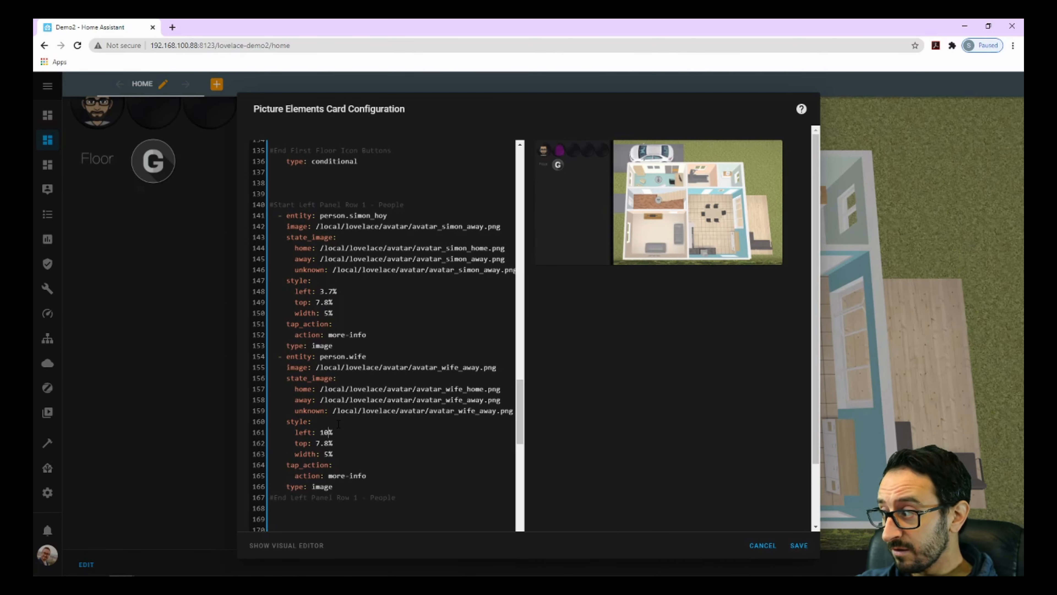
pyautogui.click(804, 550)
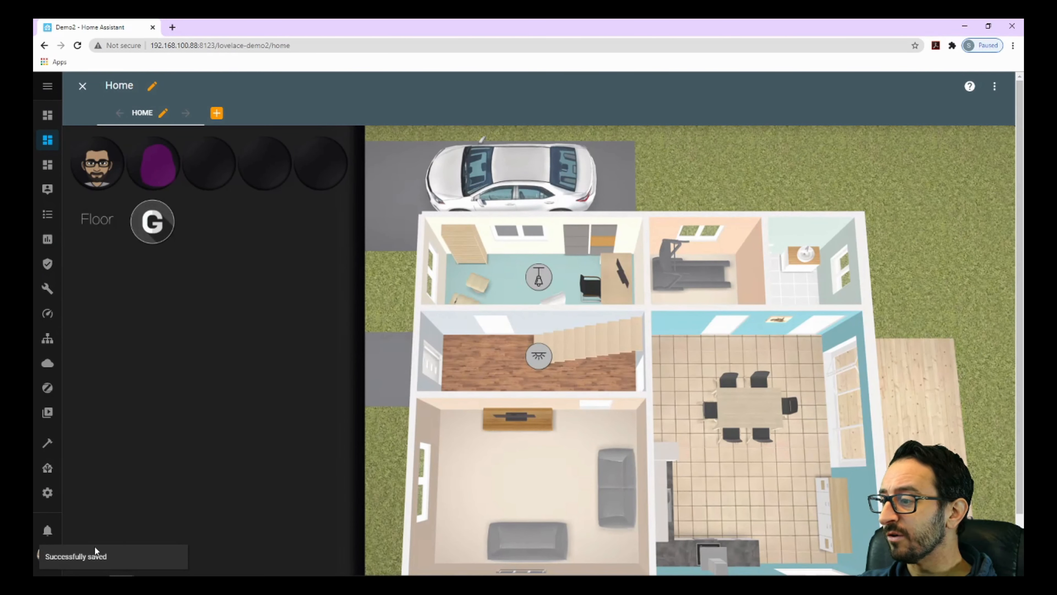
# Reopen the card's configuration and replace all of it with the commented version that places the person.wife avatar at left 9.5%.
pyautogui.scroll(-2, 100, 560)
pyautogui.click(89, 564)
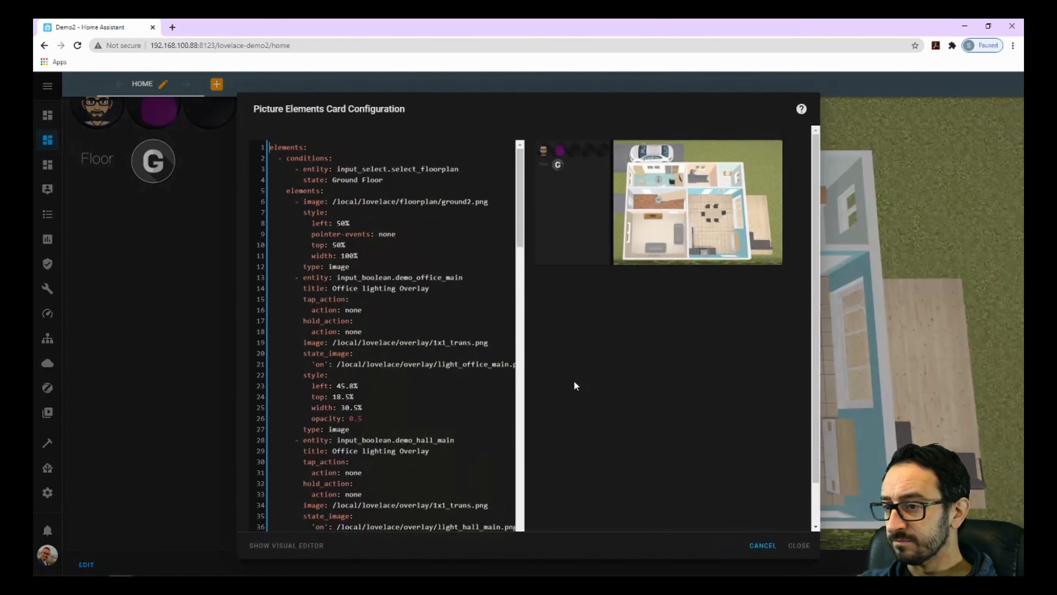
pyautogui.scroll(-15, 439, 364)
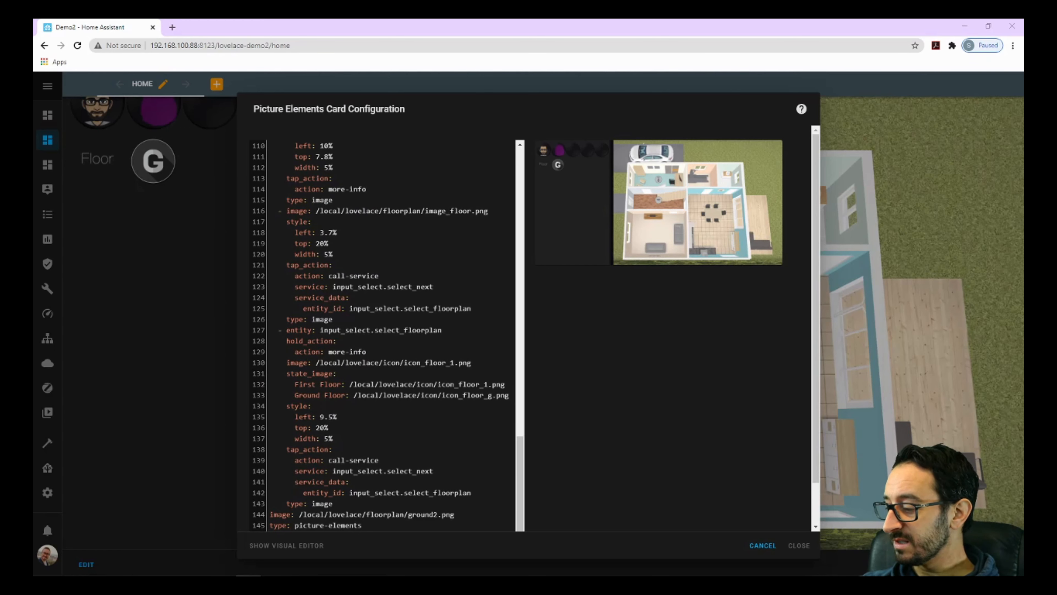
pyautogui.hotkey('ctrl', 'a')
pyautogui.hotkey('ctrl', 'v')
pyautogui.hotkey('ctrl', 'a')
pyautogui.hotkey('ctrl', 'c')
pyautogui.press('Delete')
pyautogui.hotkey('ctrl', 'a')
pyautogui.press('Delete')
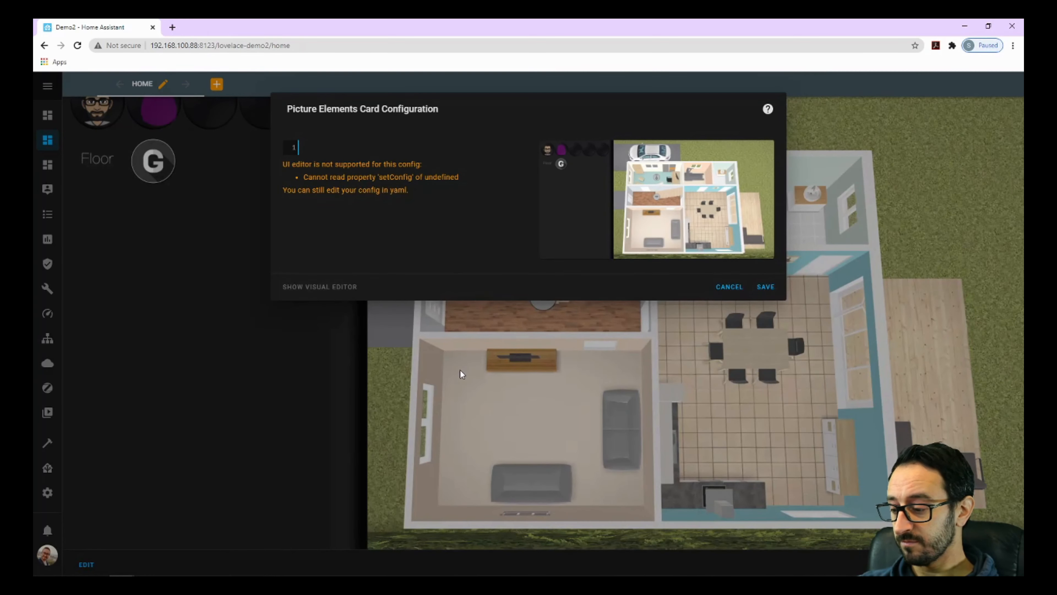
pyautogui.hotkey('ctrl', 'v')
pyautogui.scroll(8, 389, 385)
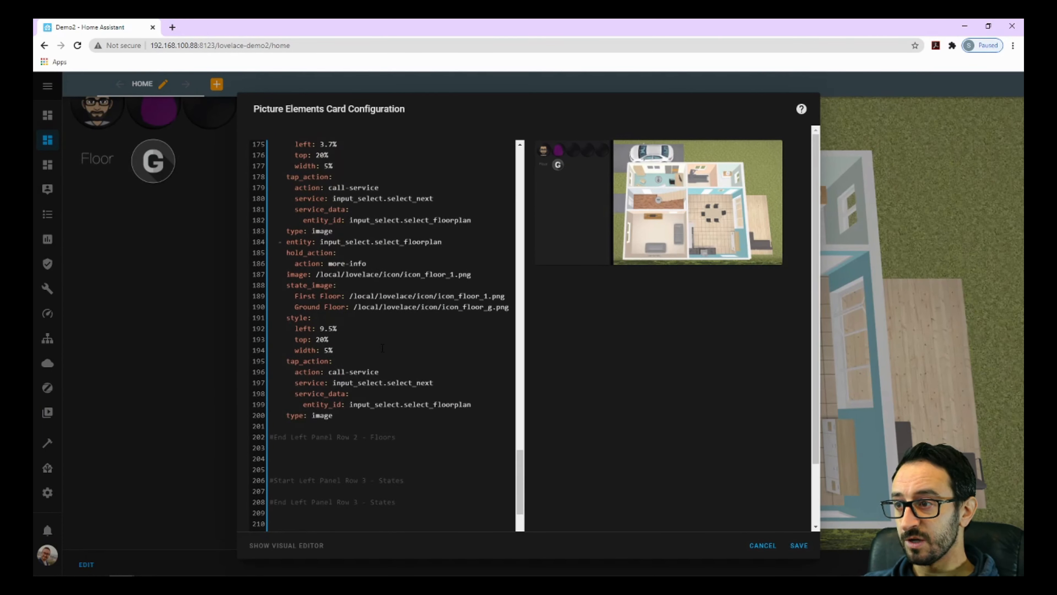
pyautogui.scroll(9, 381, 353)
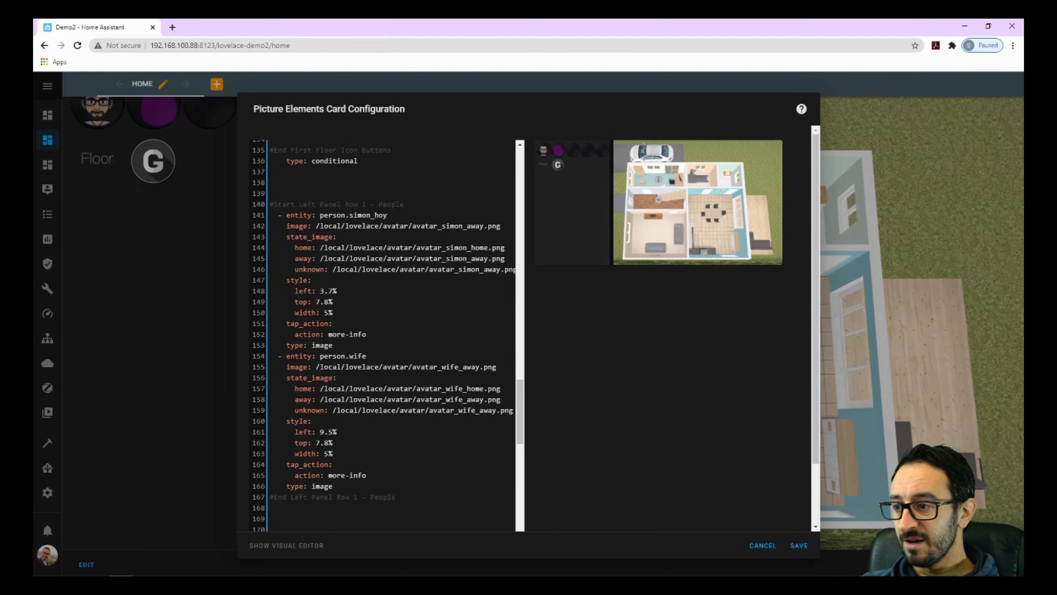
pyautogui.moveTo(321, 432); pyautogui.dragTo(341, 431)
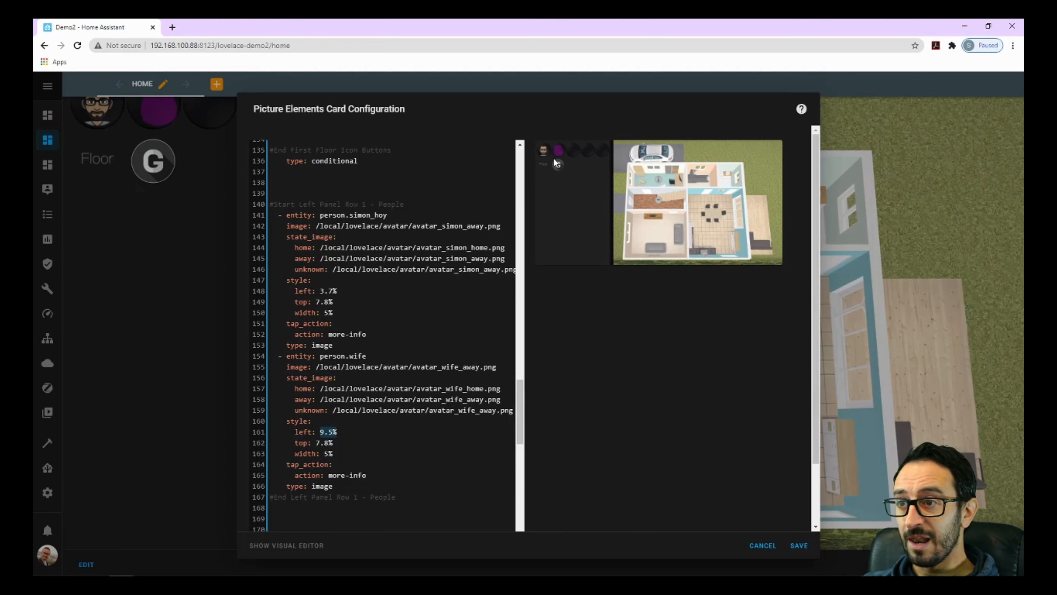
pyautogui.click(368, 442)
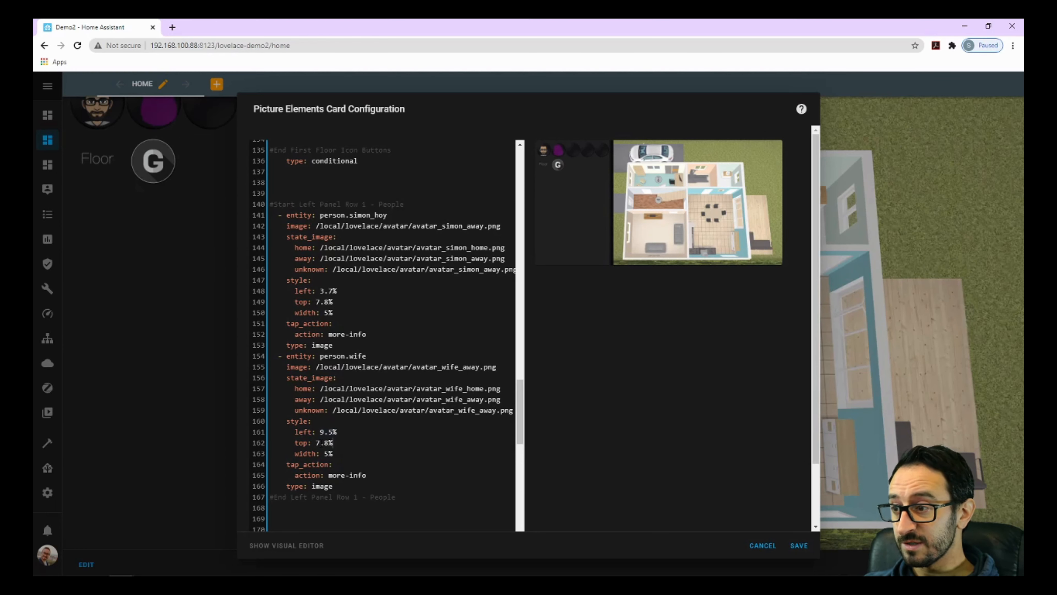
pyautogui.moveTo(323, 453); pyautogui.dragTo(333, 454)
pyautogui.click(378, 450)
# Replace the whole card configuration with the prepared version containing all five family avatars in the people row, and save the card.
pyautogui.hotkey('ctrl', 'a')
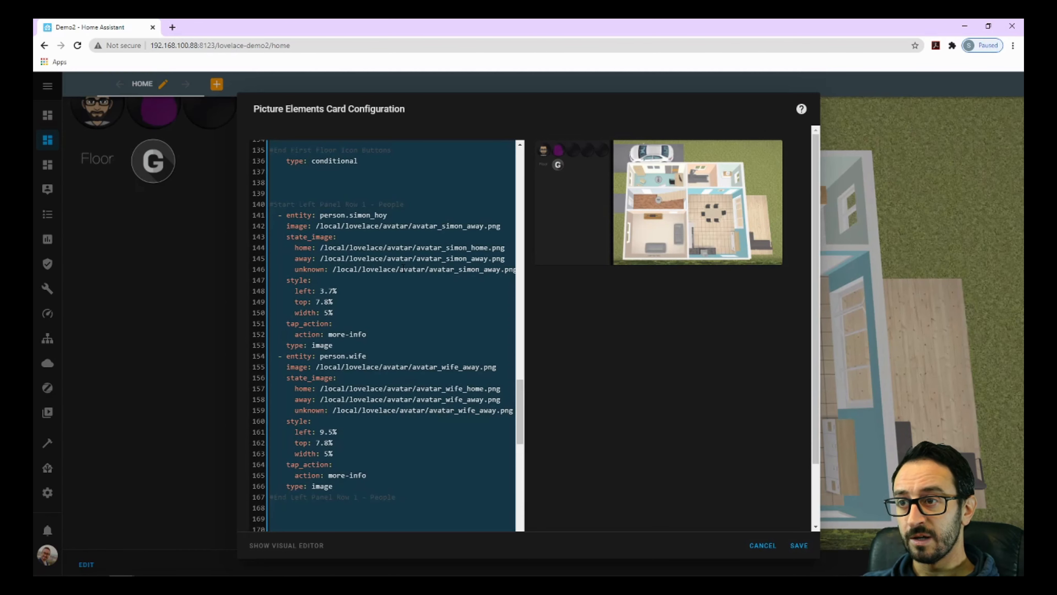
pyautogui.scroll(-5, 405, 266)
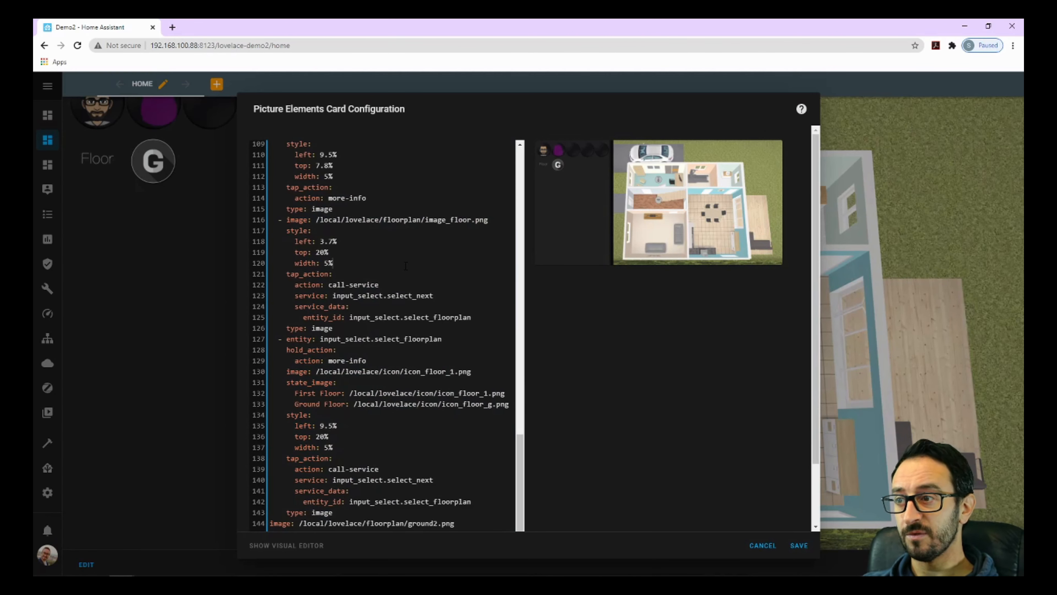
pyautogui.press('Delete')
pyautogui.hotkey('ctrl', 'v')
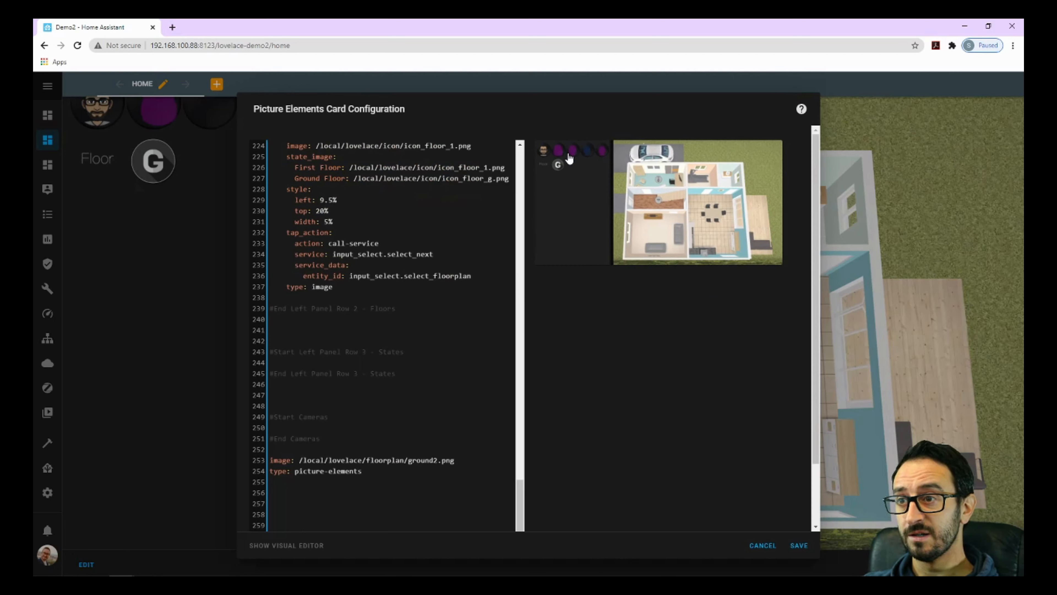
pyautogui.click(798, 545)
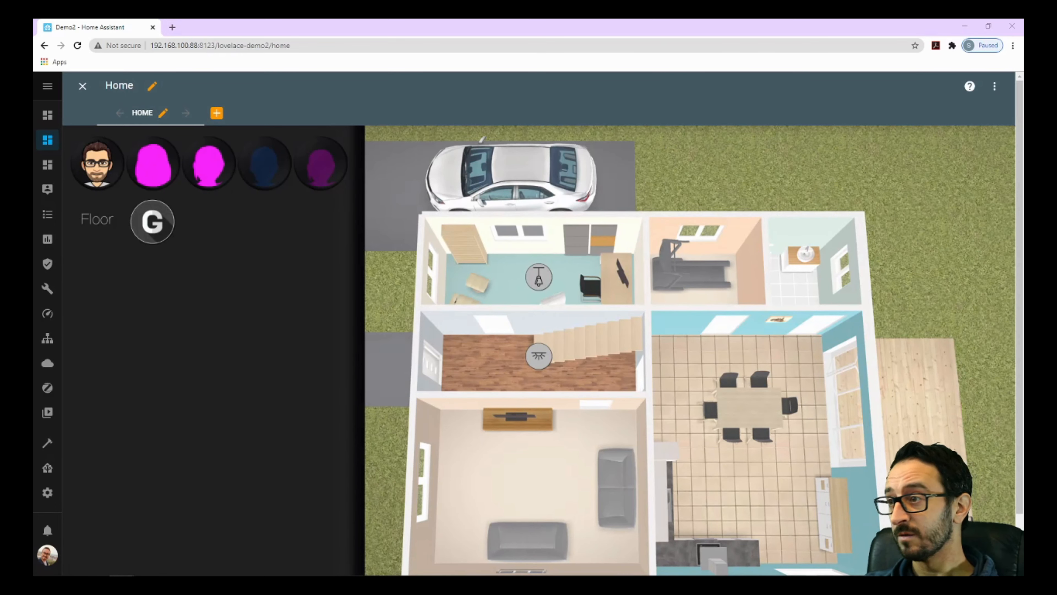
# Check the more-info details of the Girl1 and Wife avatars, including Girl1's history, and close each dialog.
pyautogui.click(225, 175)
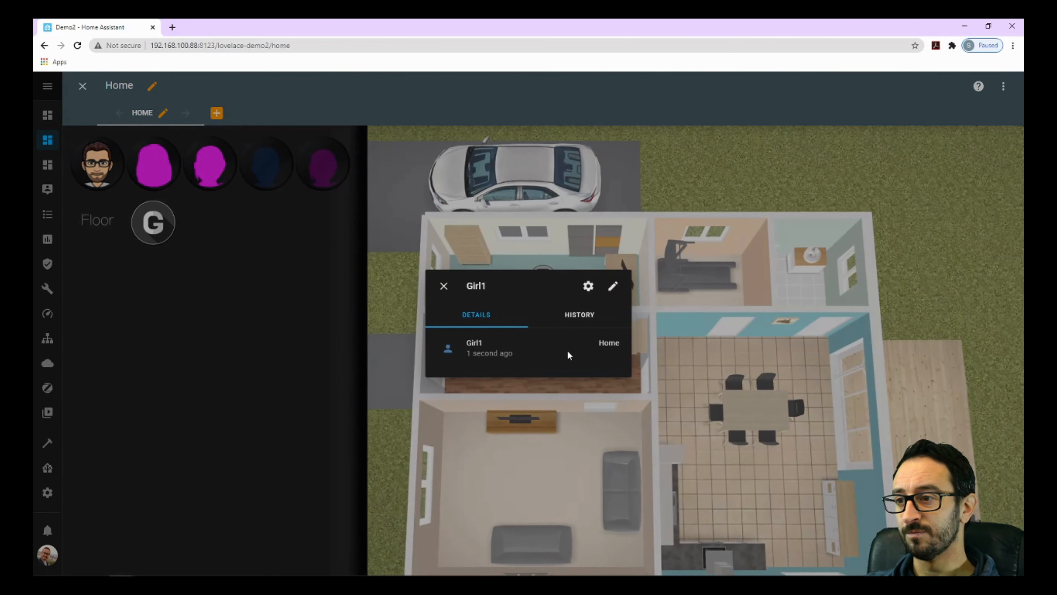
pyautogui.click(568, 316)
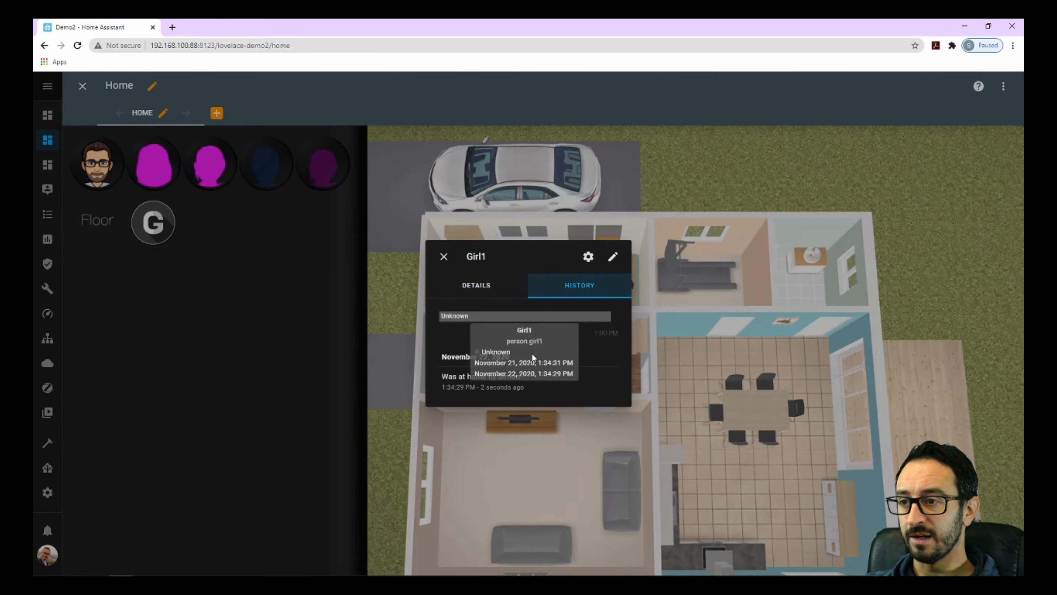
pyautogui.click(444, 256)
pyautogui.click(413, 293)
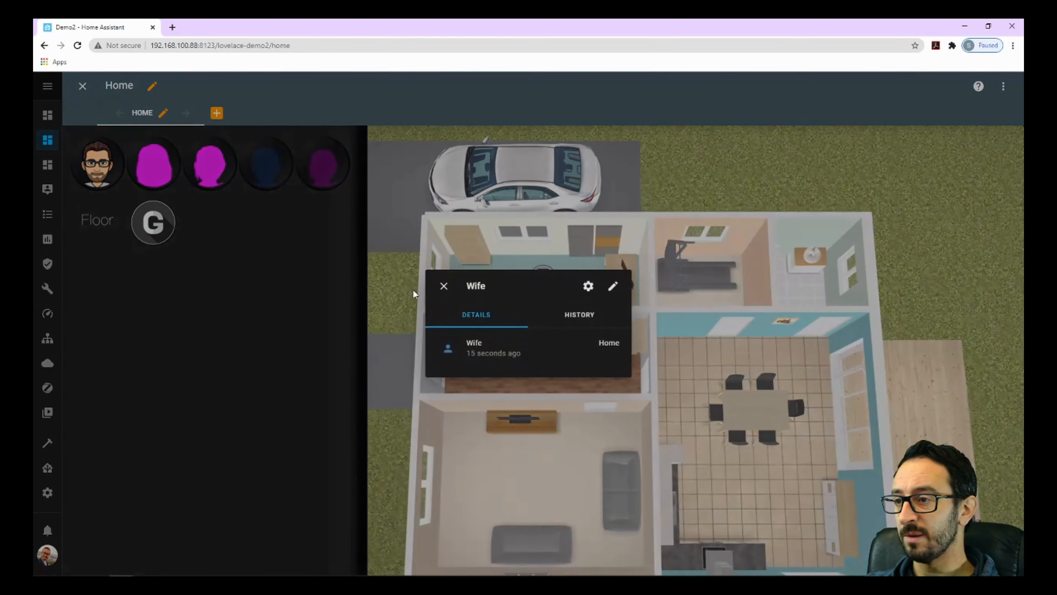
pyautogui.click(445, 287)
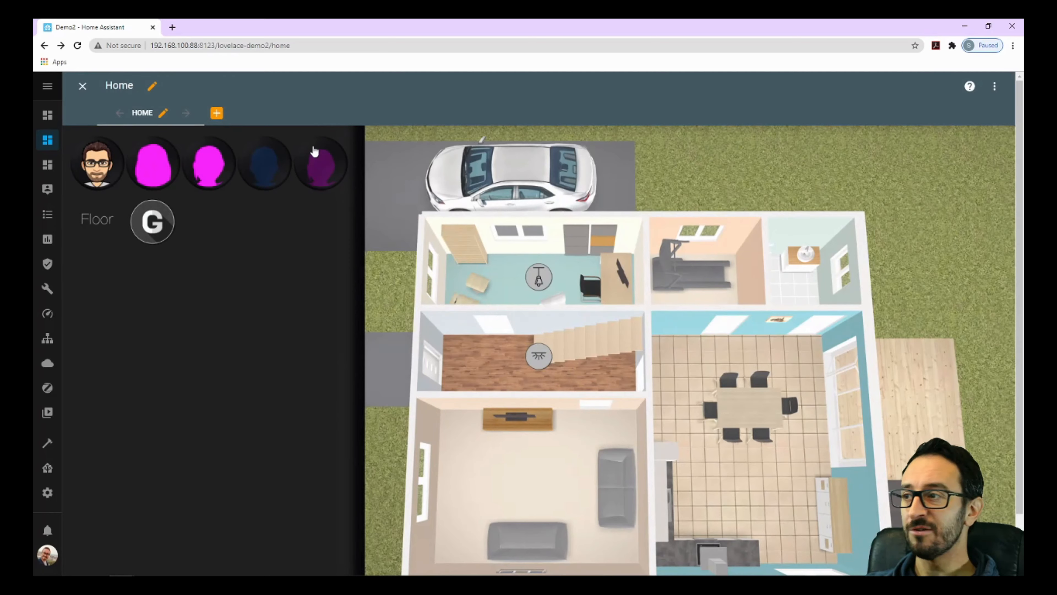
pyautogui.click(207, 160)
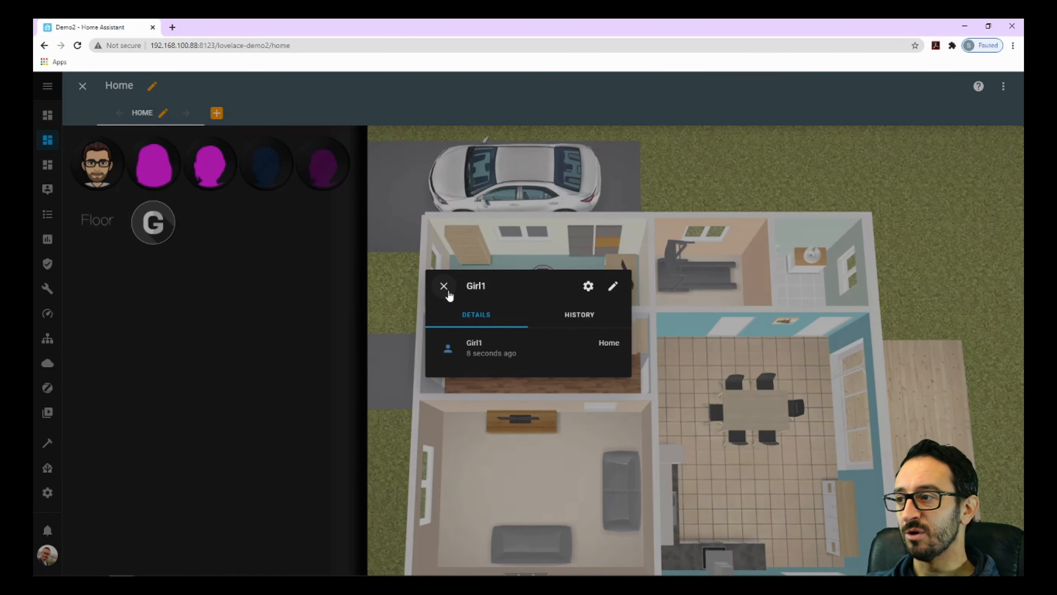
pyautogui.click(447, 292)
# View the more-info details and the home and away history of the first person avatar, and close the dialog.
pyautogui.click(98, 164)
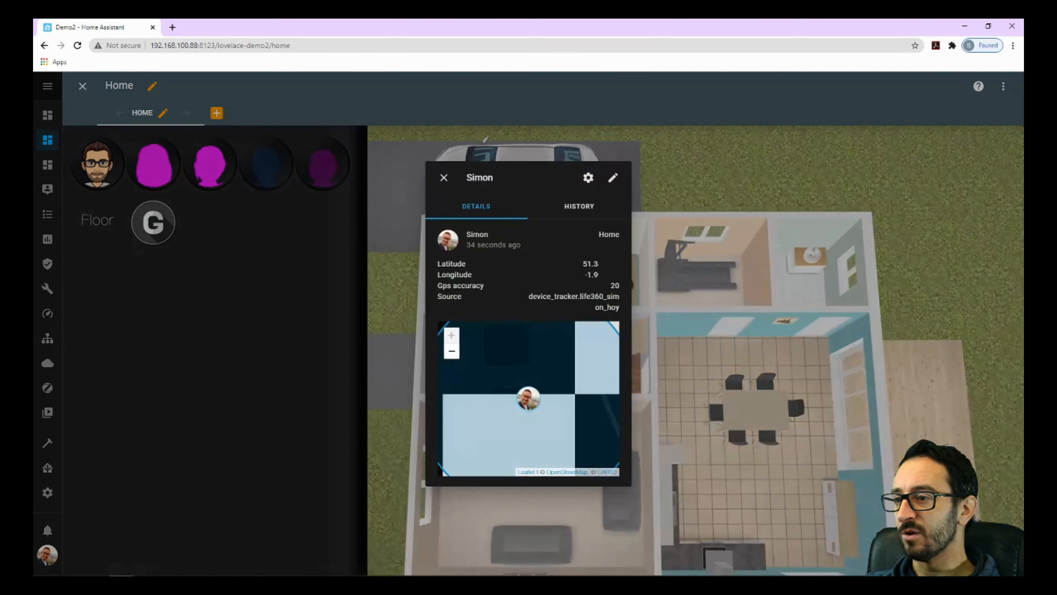
pyautogui.click(579, 207)
pyautogui.scroll(-3, 554, 329)
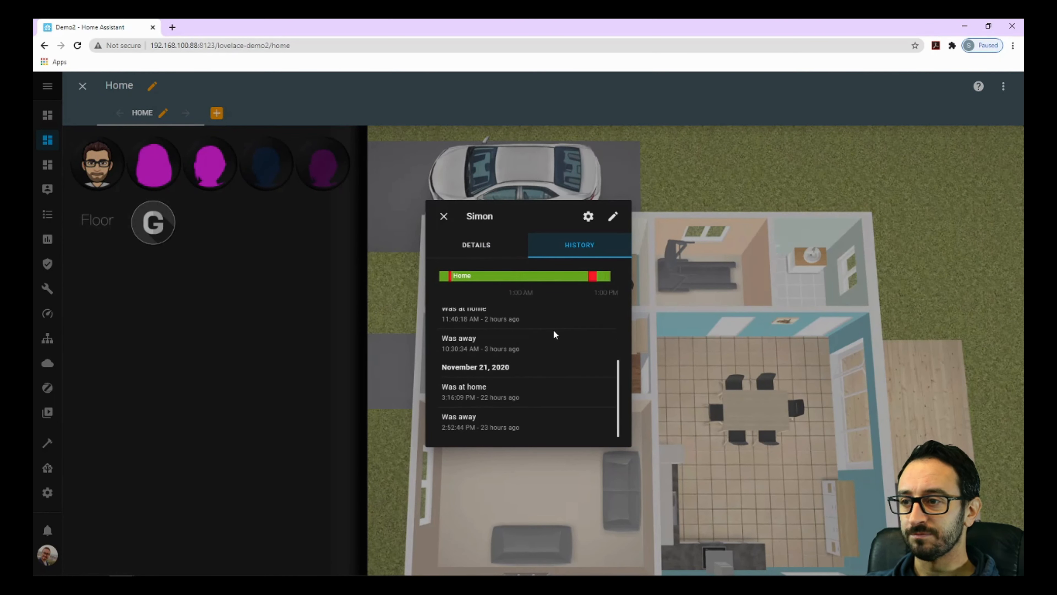
pyautogui.click(442, 217)
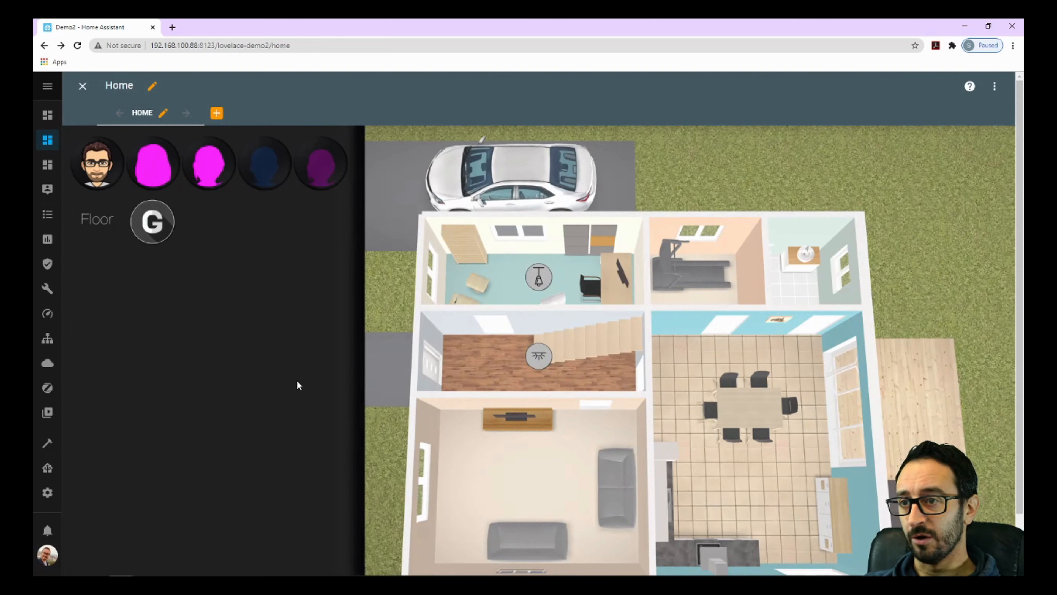